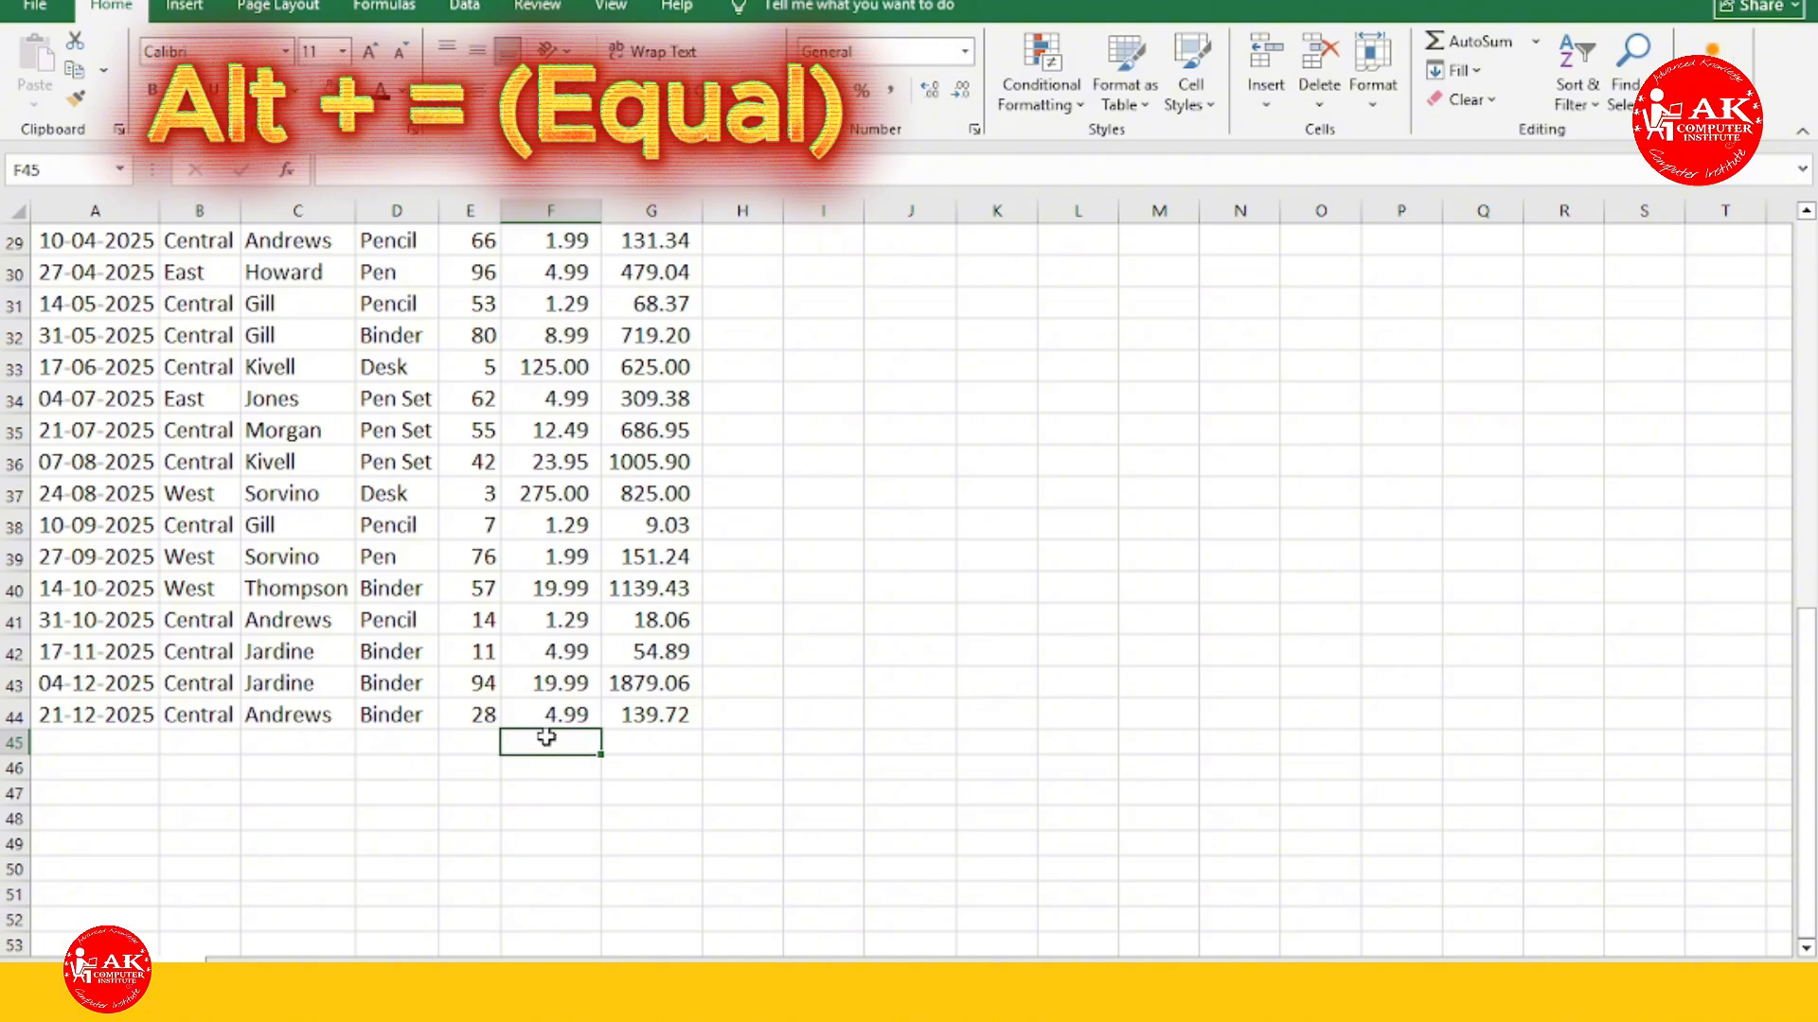
Total the values of column F in cell F45 with AutoSum
key("alt+equal")
key("Return")
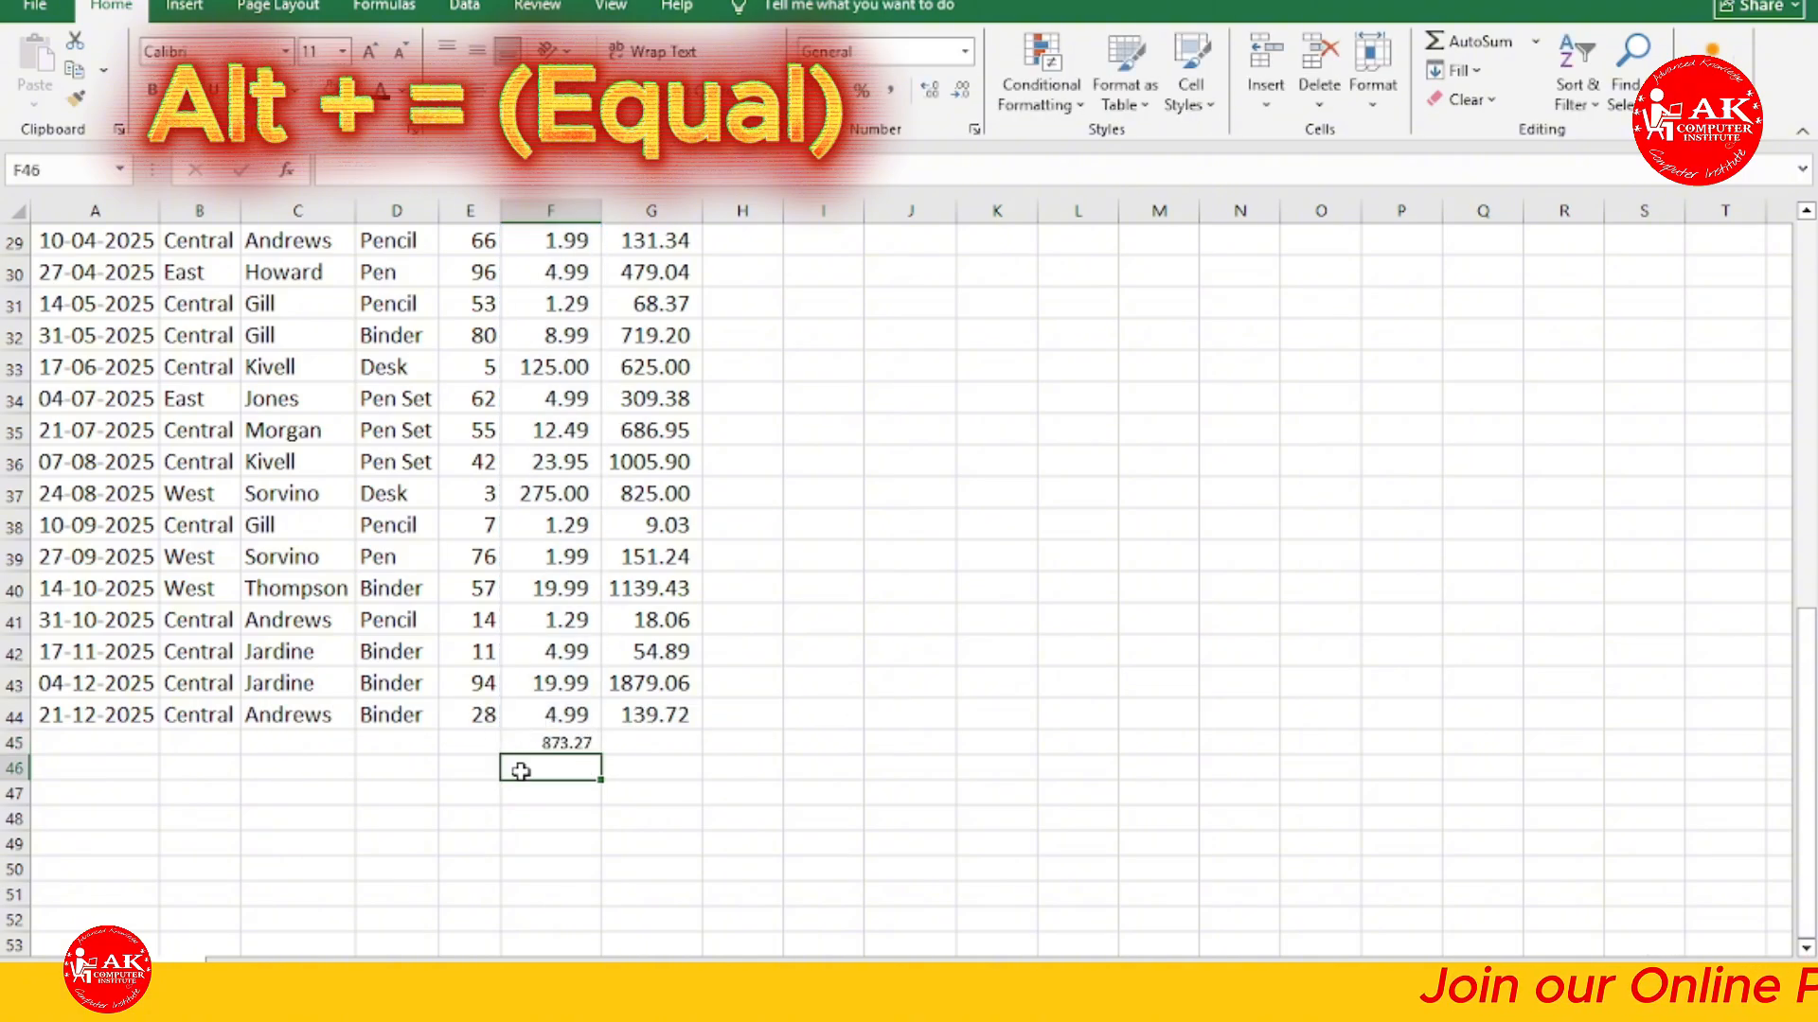
Display the sheet's formulas in place of results to inspect them, and switch back to normal values
left_click(767, 765)
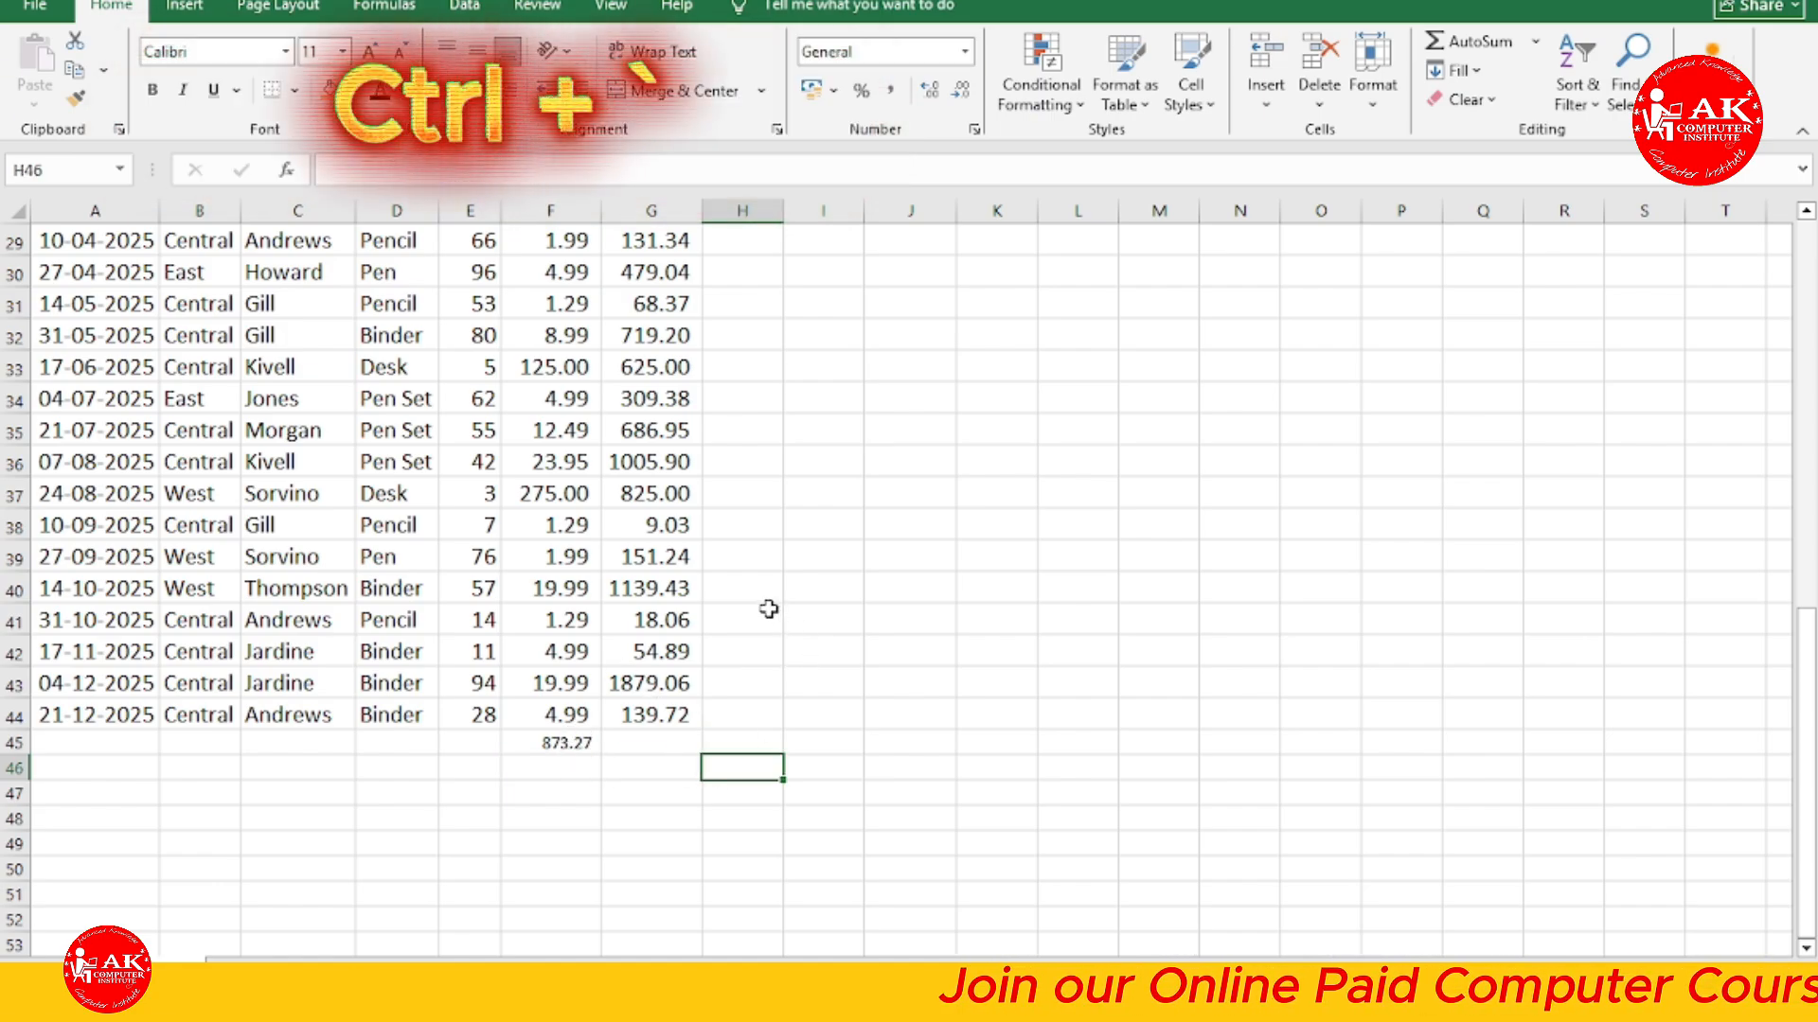
key("ctrl+grave")
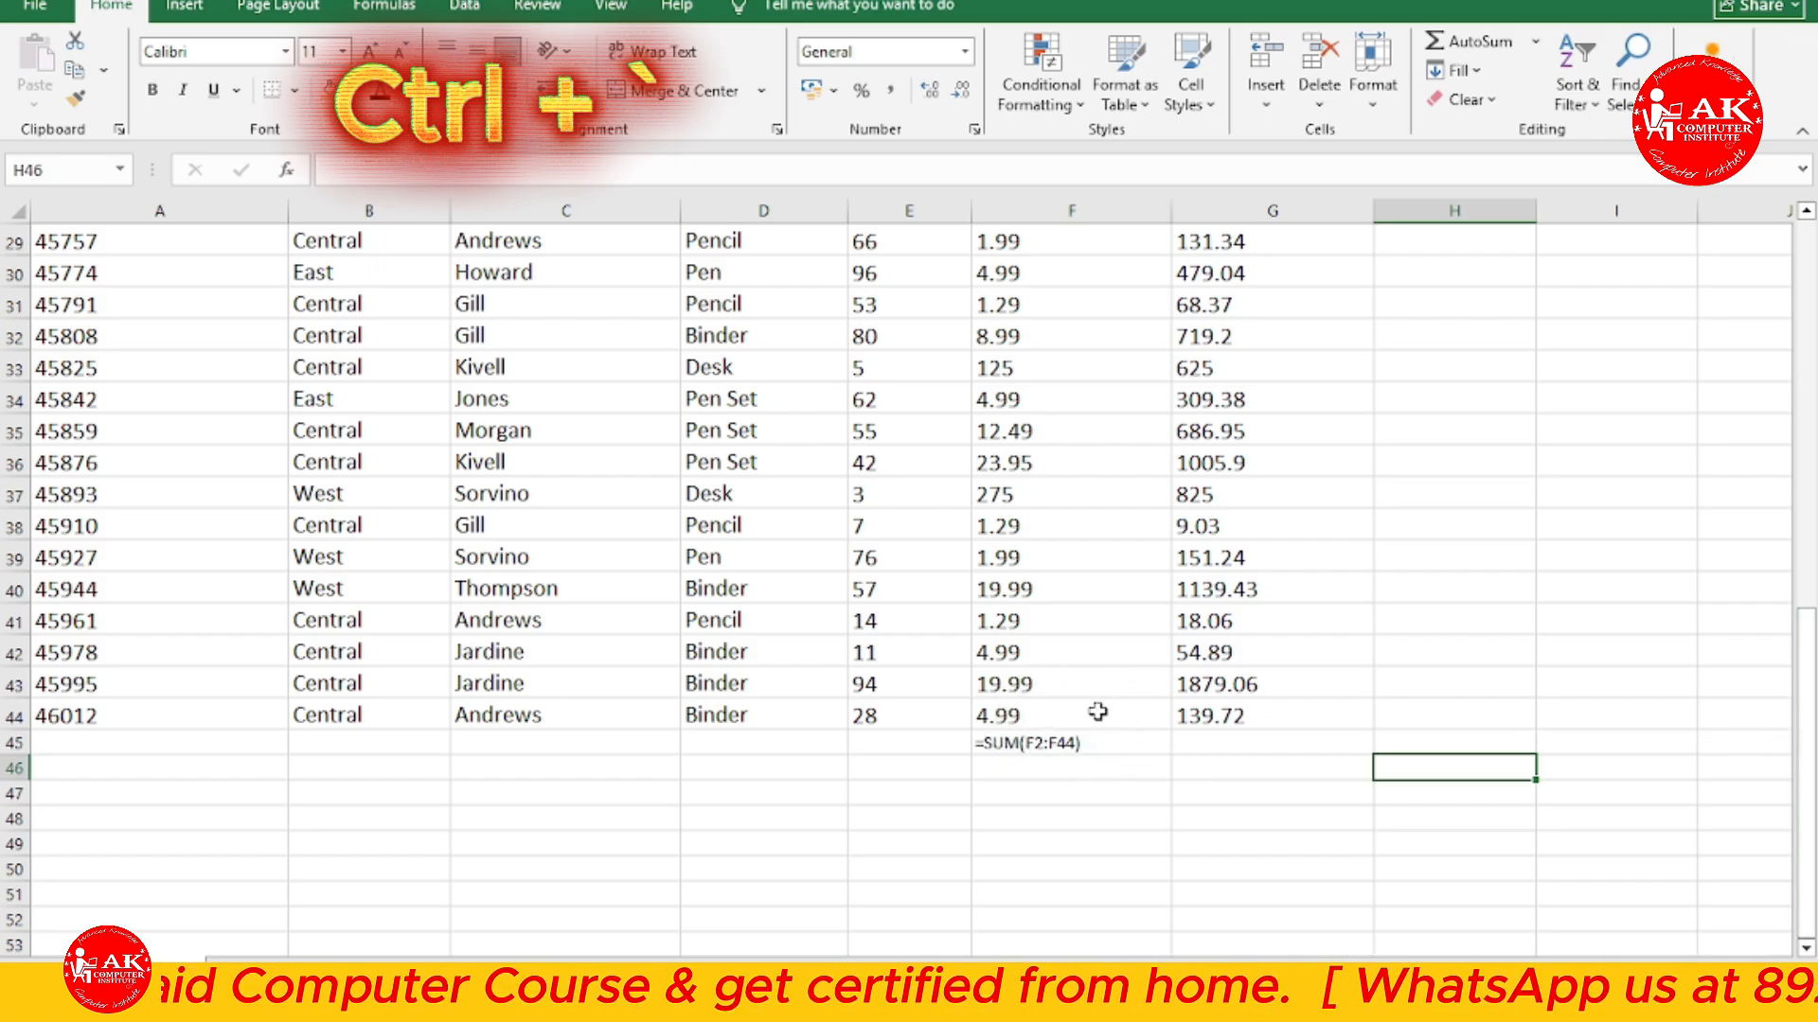
key("ctrl+grave")
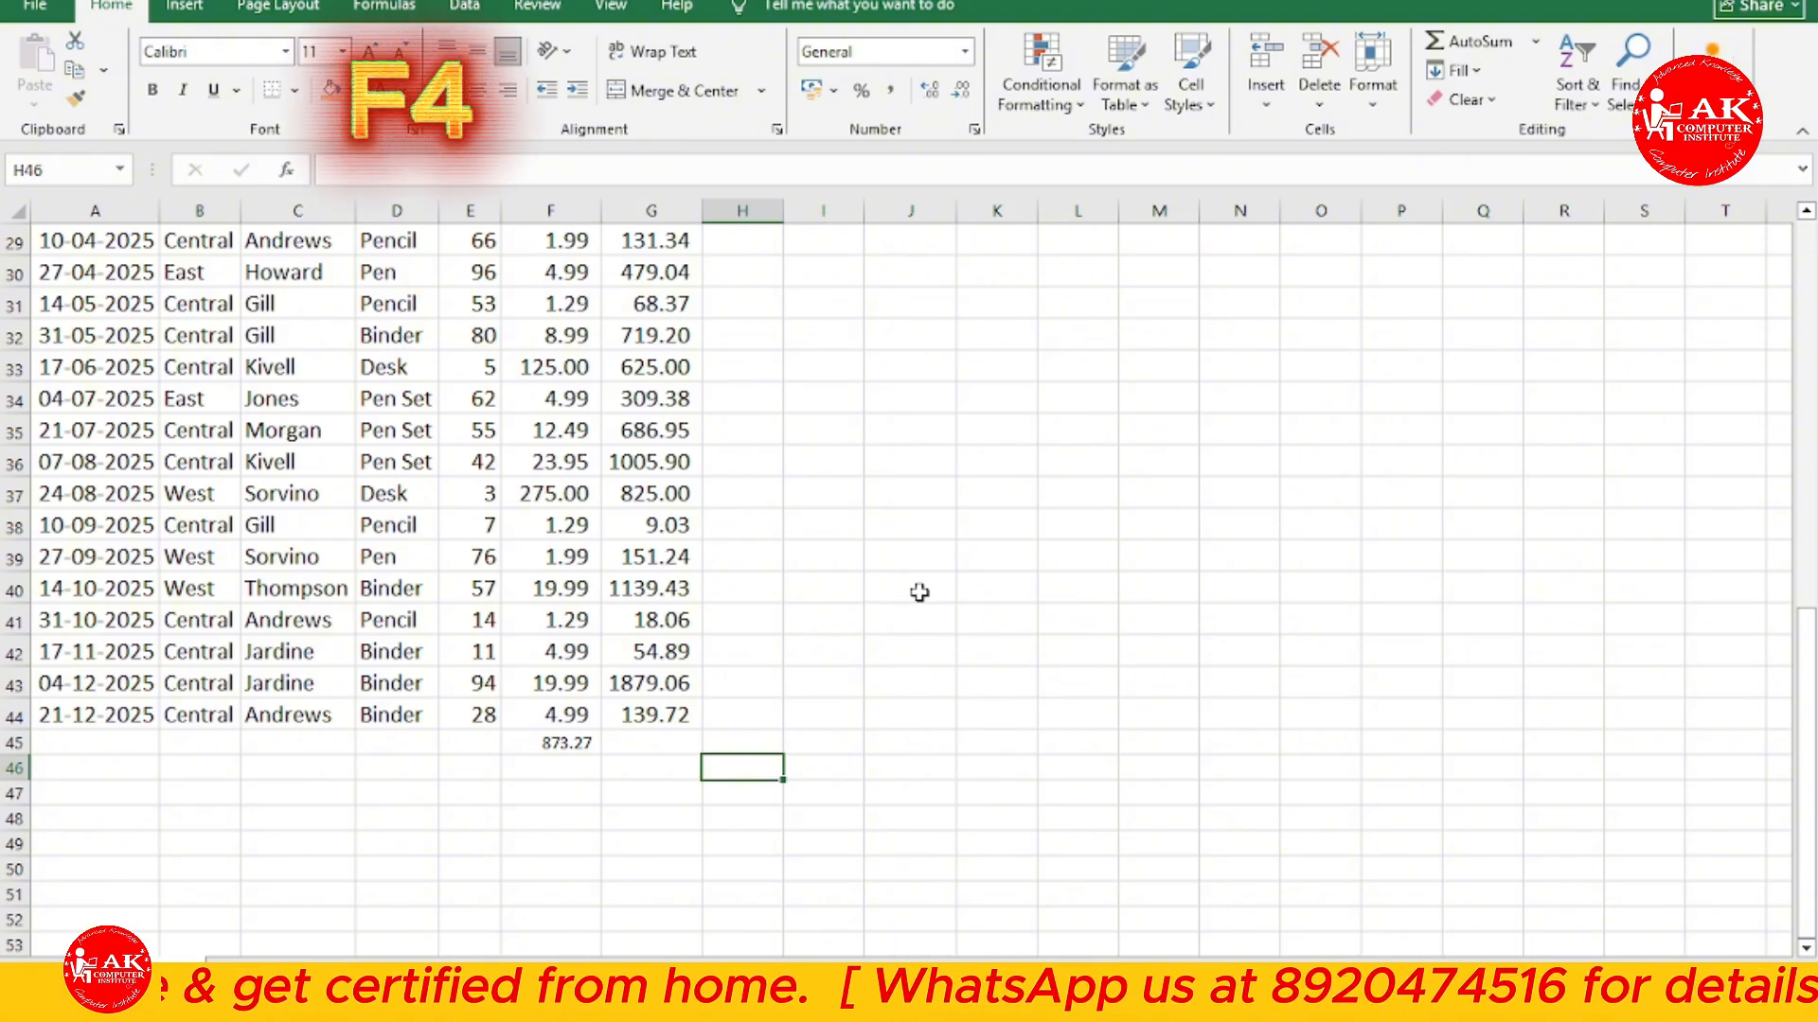
Try a SUM formula in J34 over G31:G44 with absolute references, and discard the entry
left_click(868, 404)
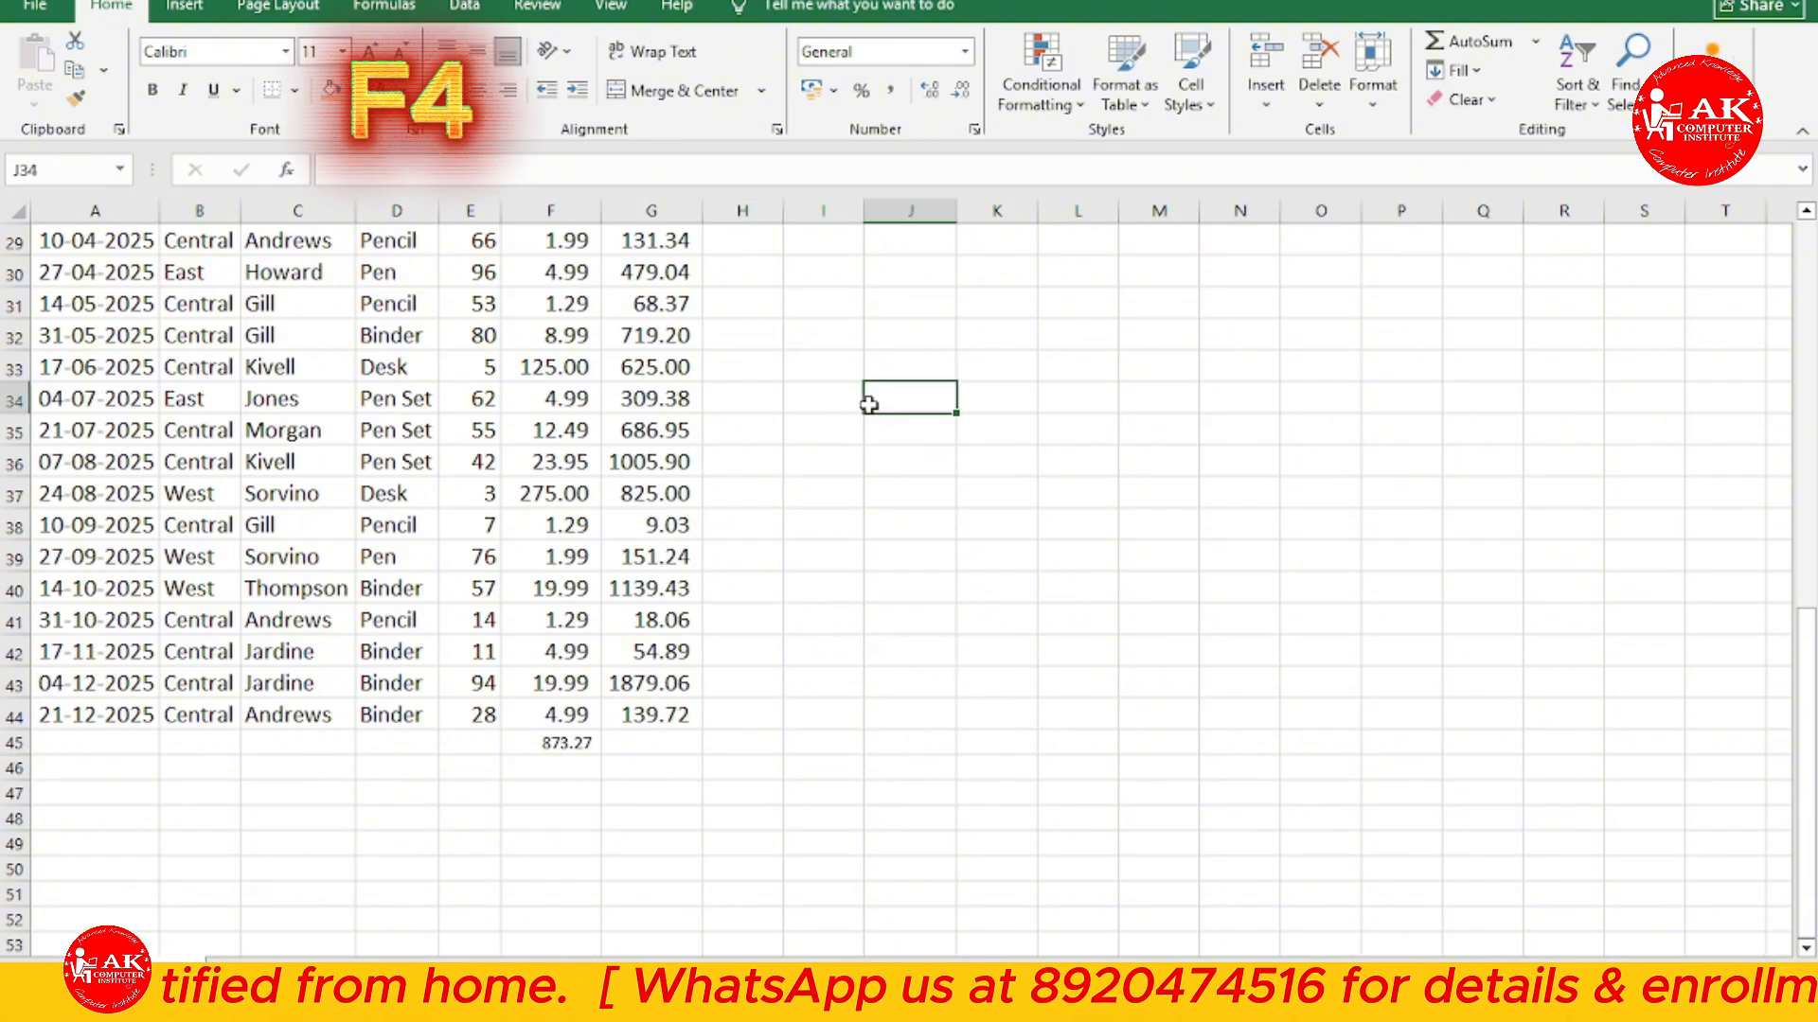
type("=sum(")
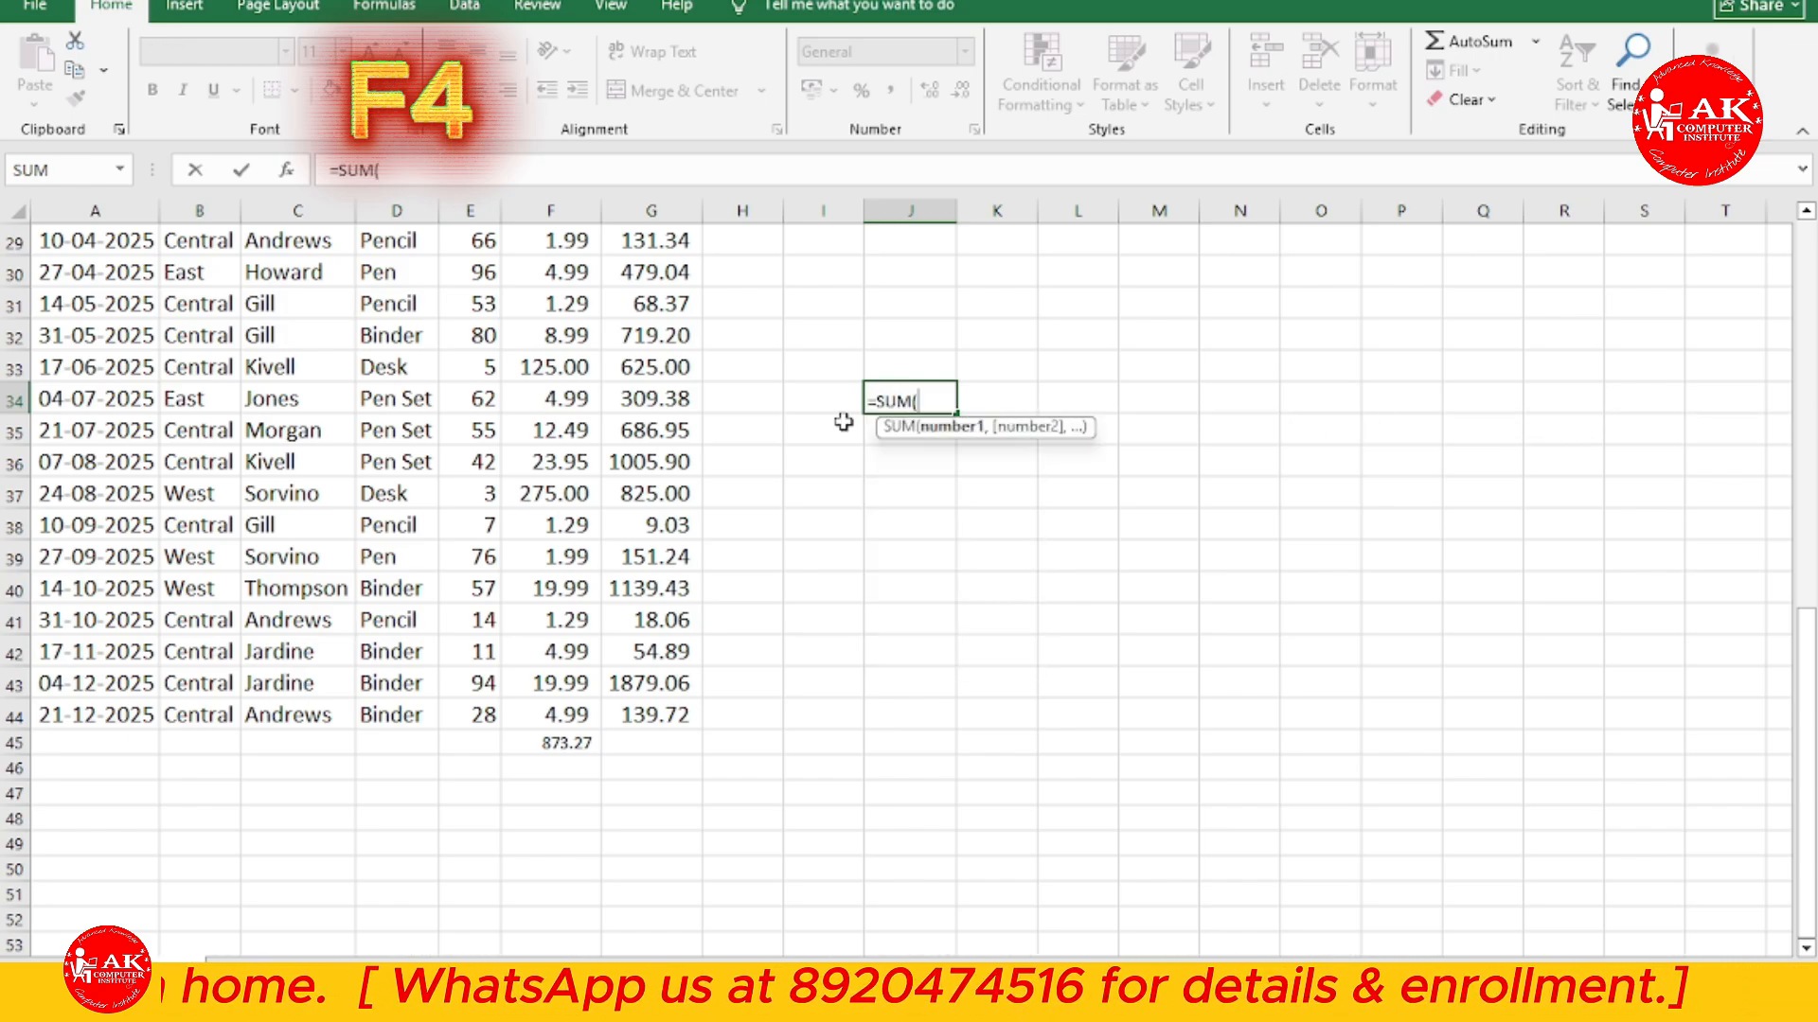
left_click_drag(650, 303, 653, 717)
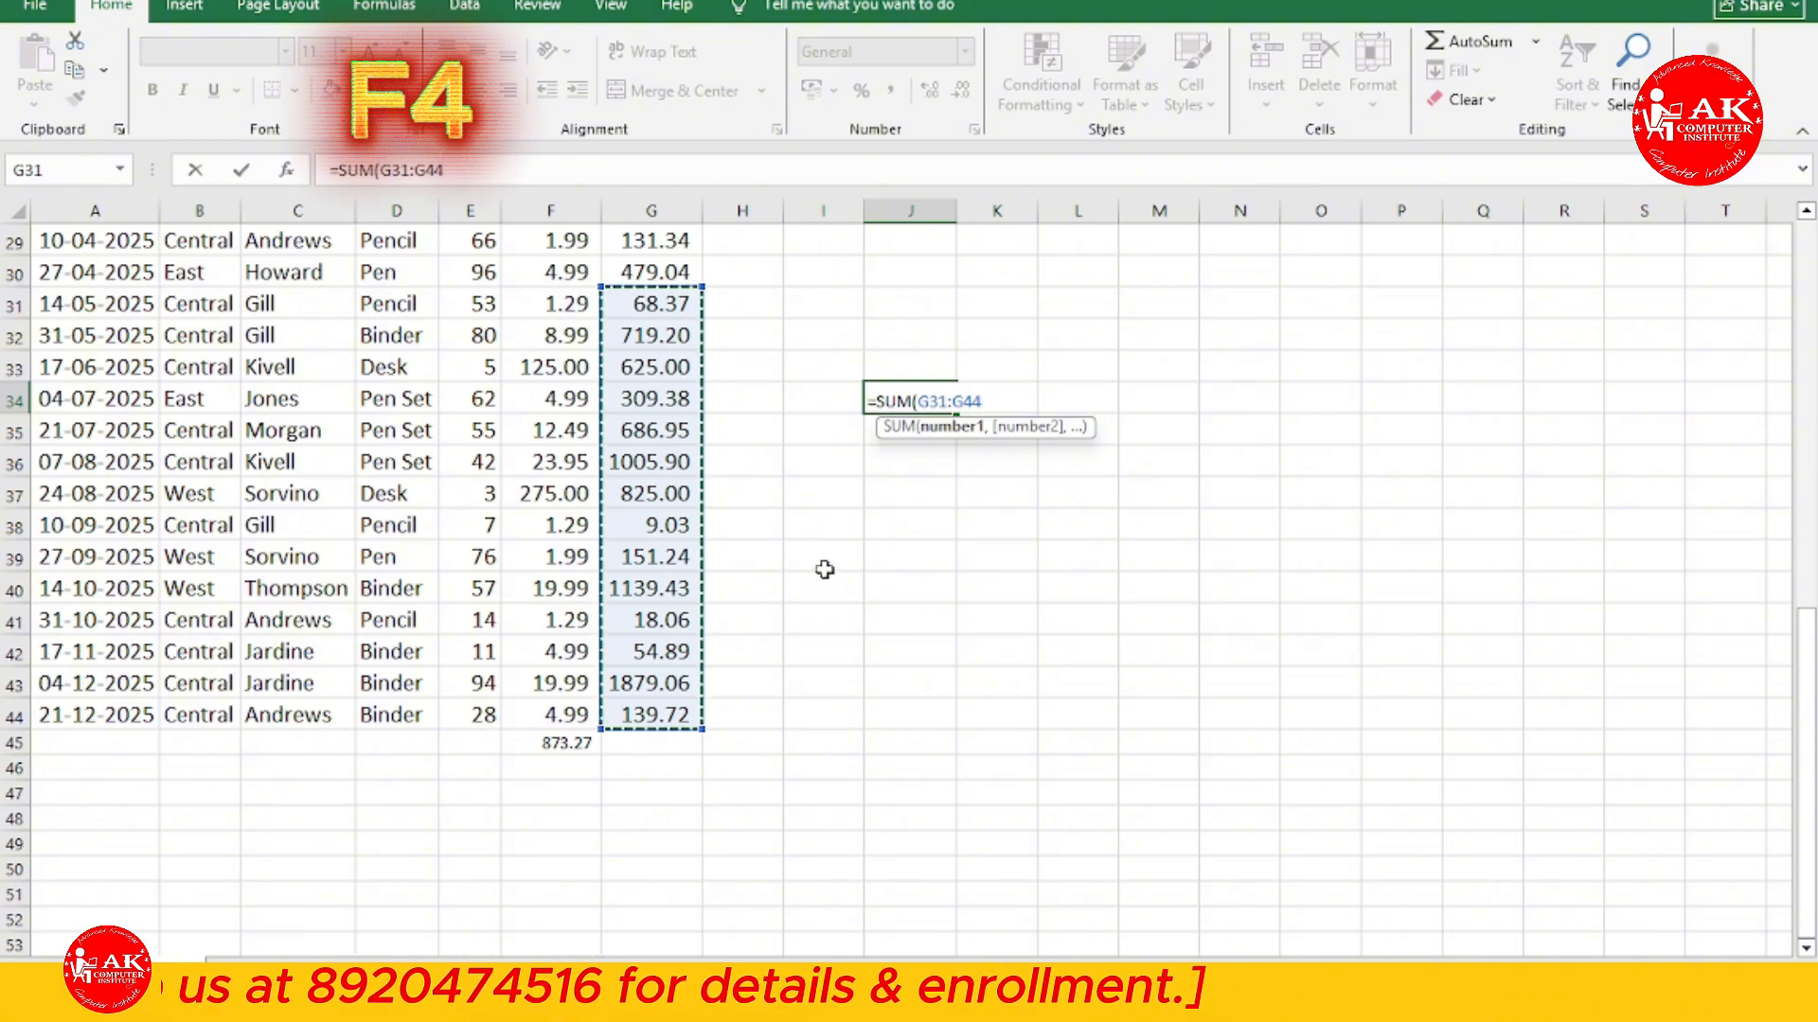
key("F4")
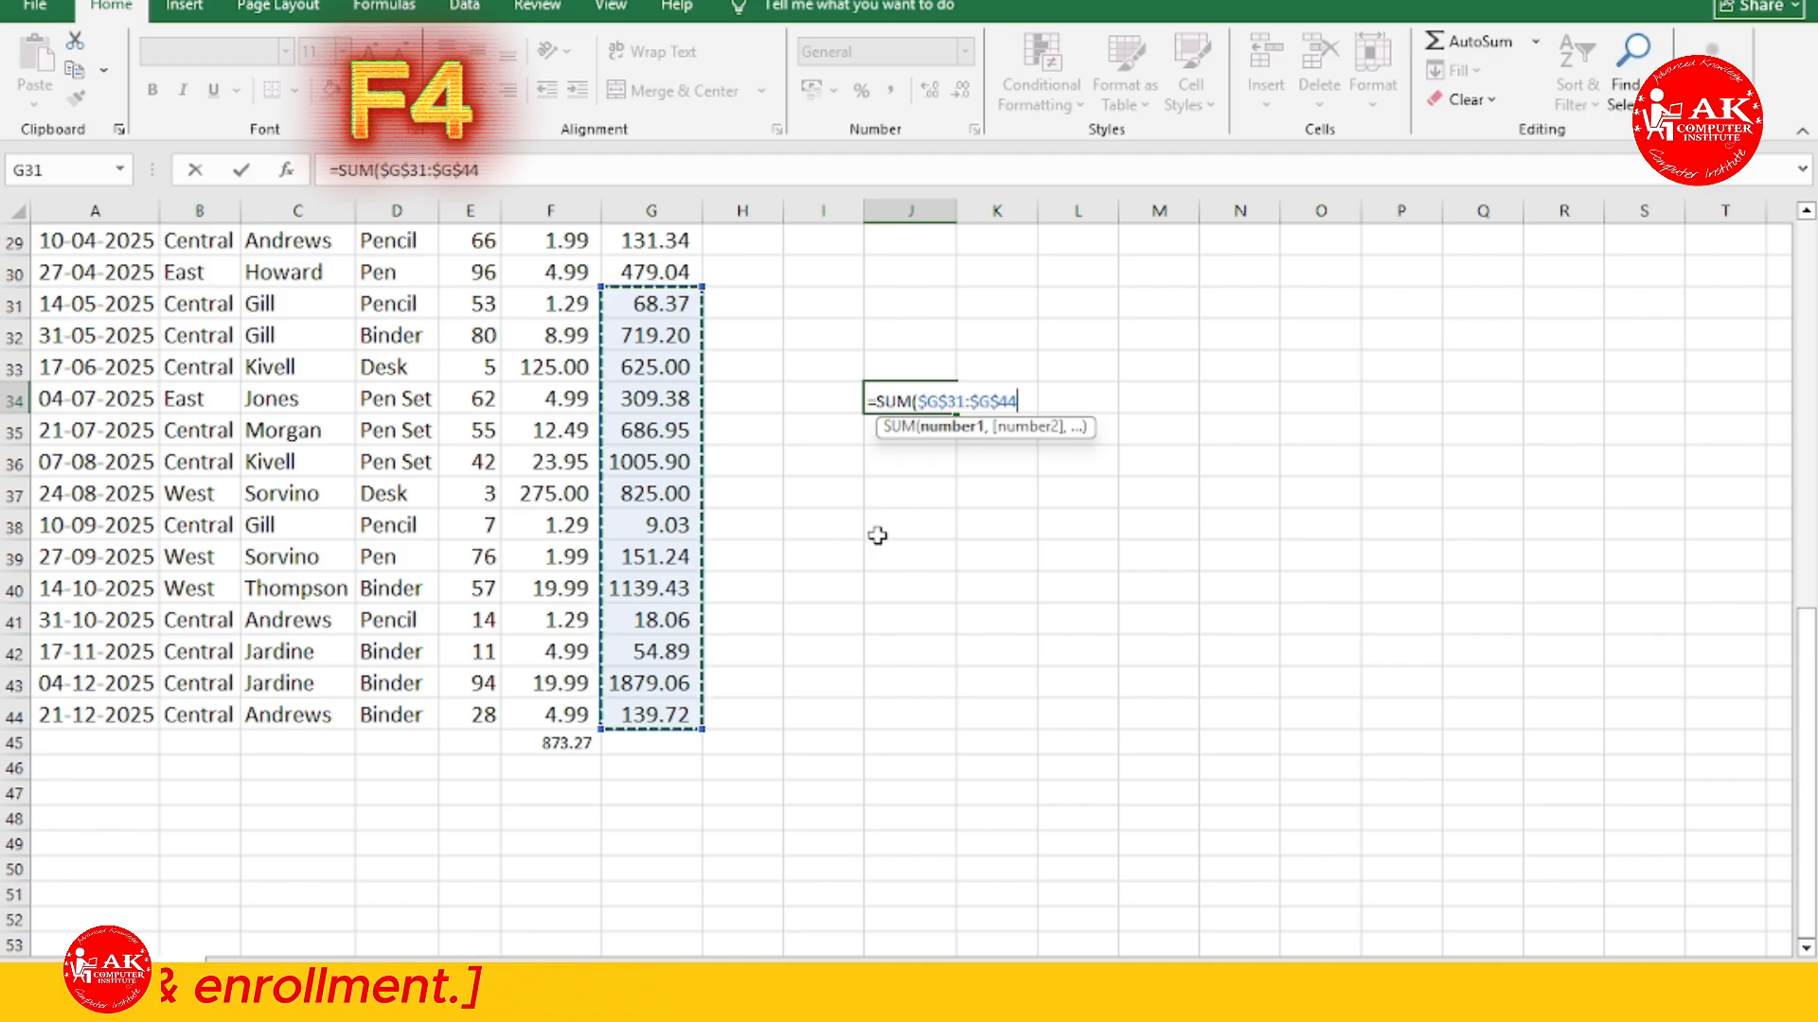
key("Escape")
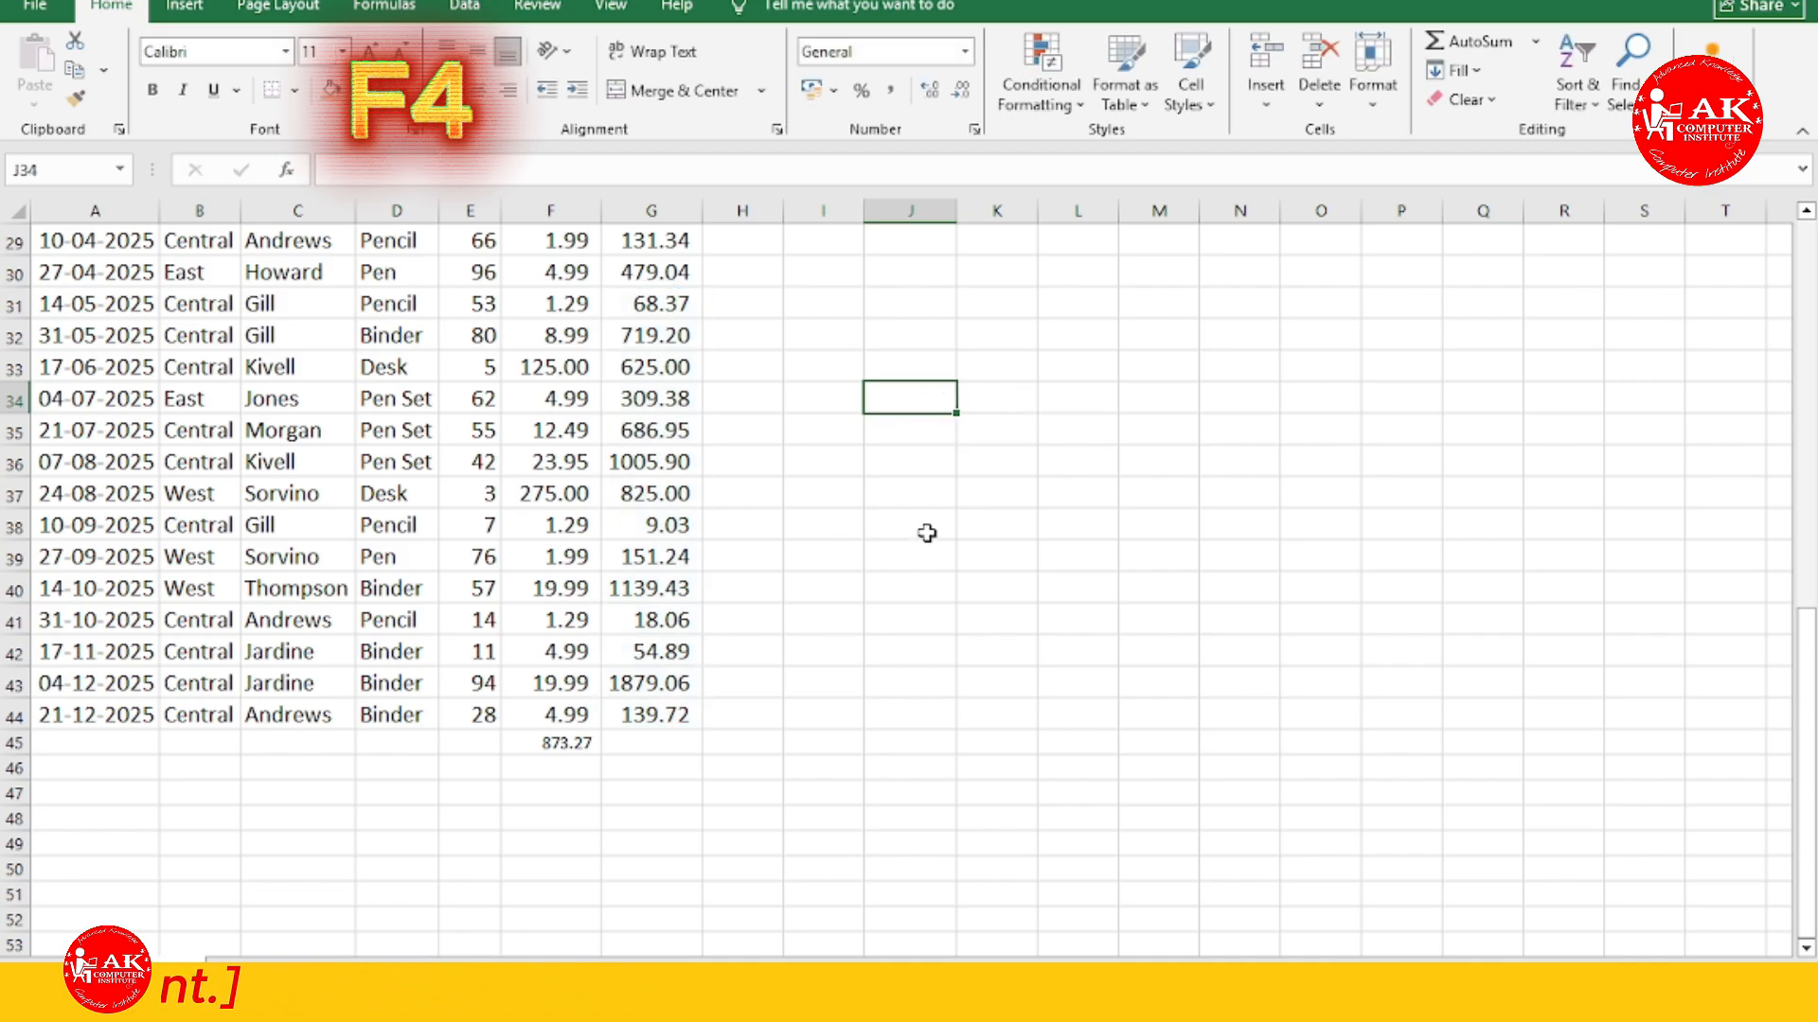
Set the workbook's calculation mode to Manual
left_click(914, 530)
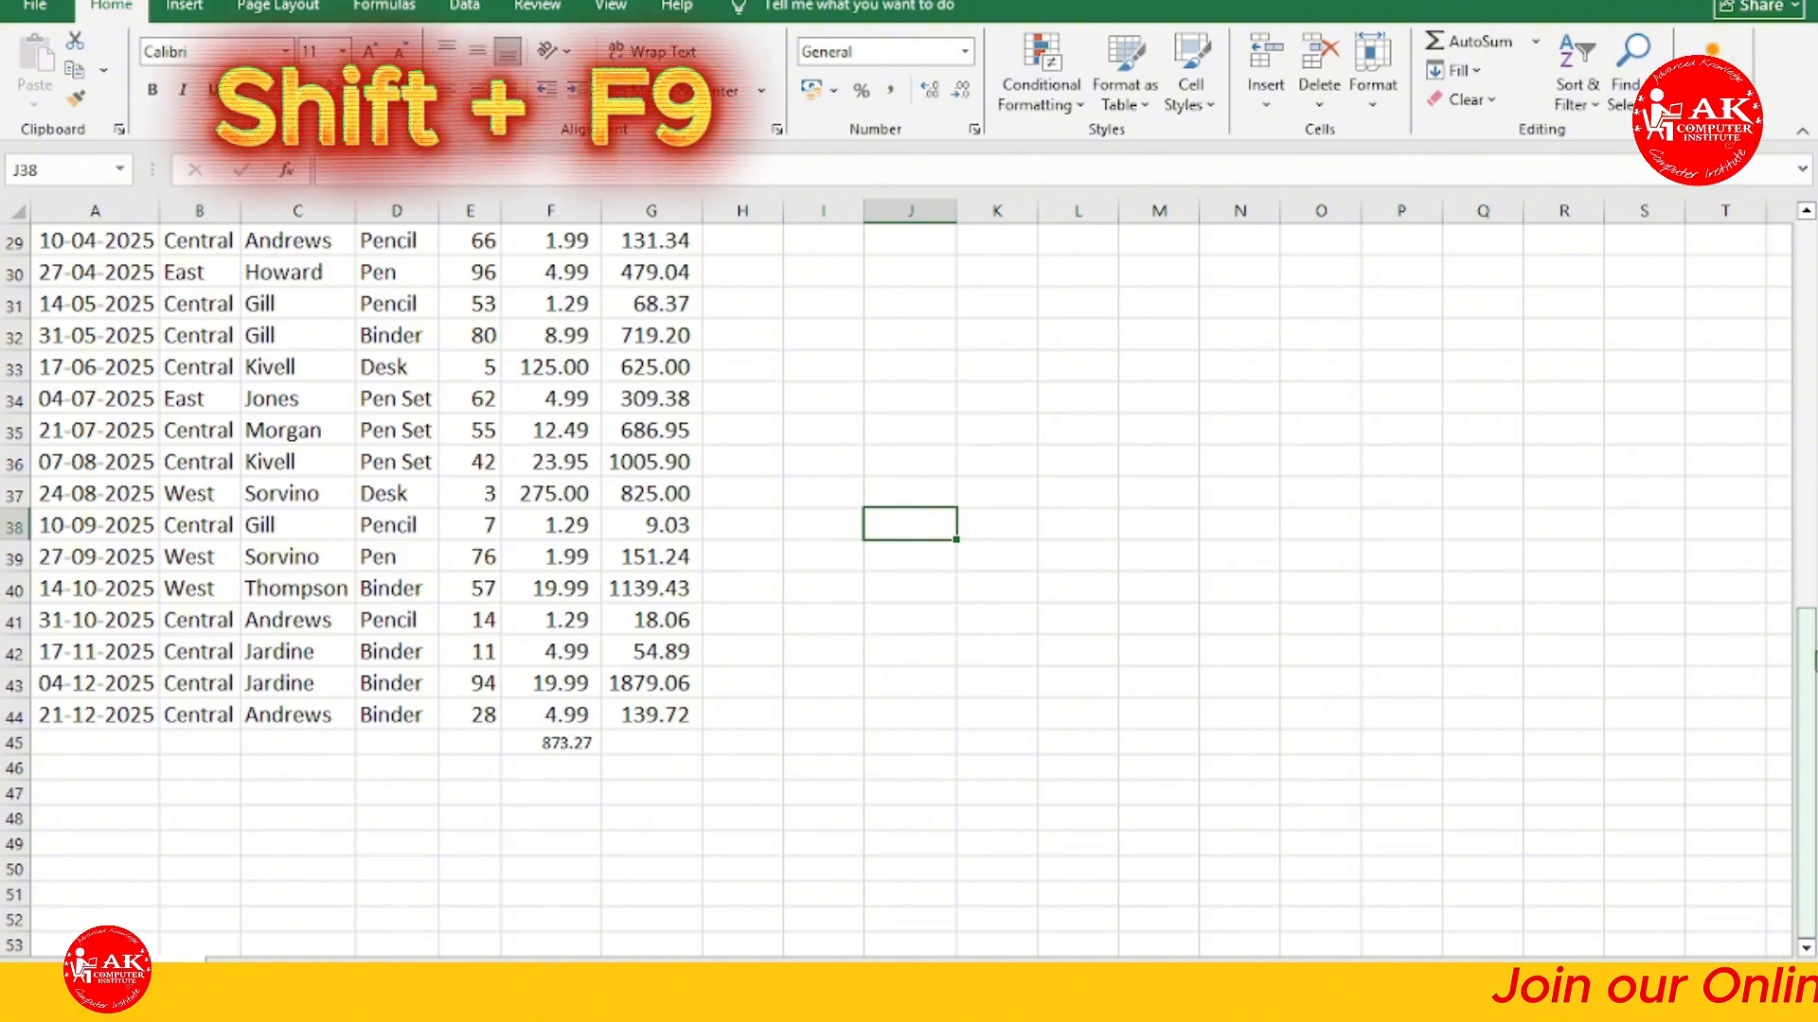
left_click(464, 8)
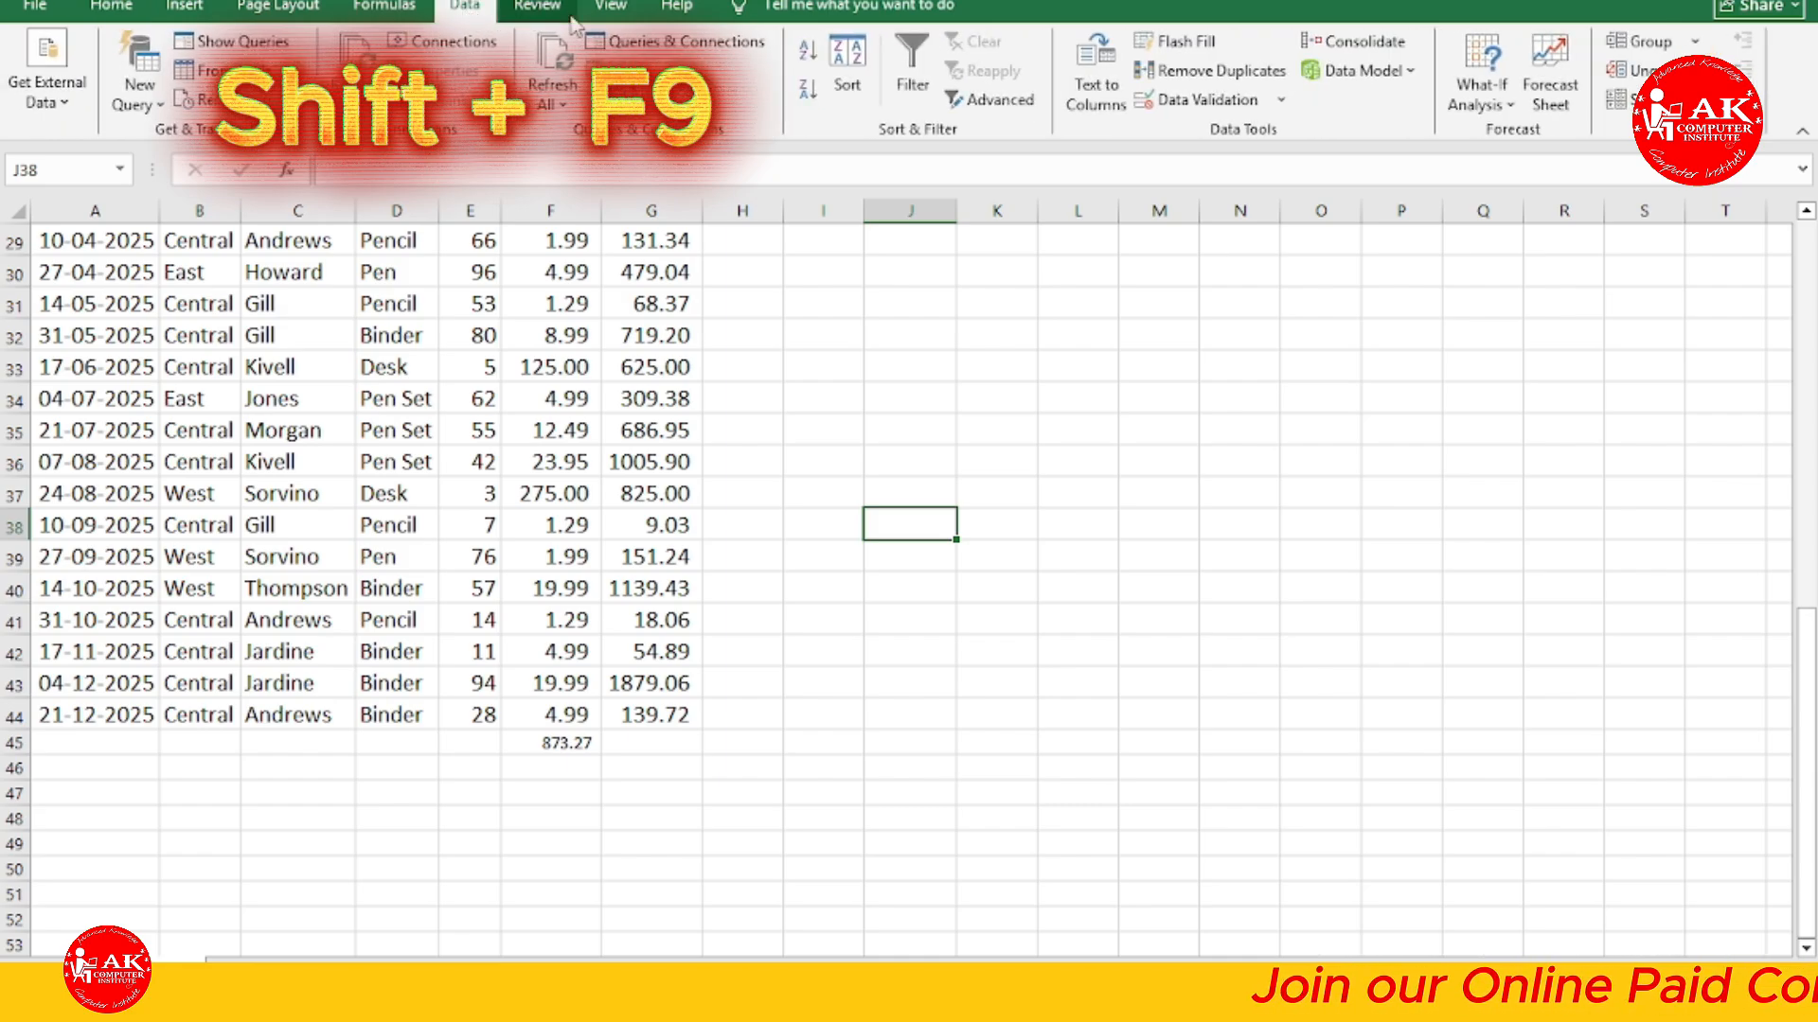
left_click(383, 8)
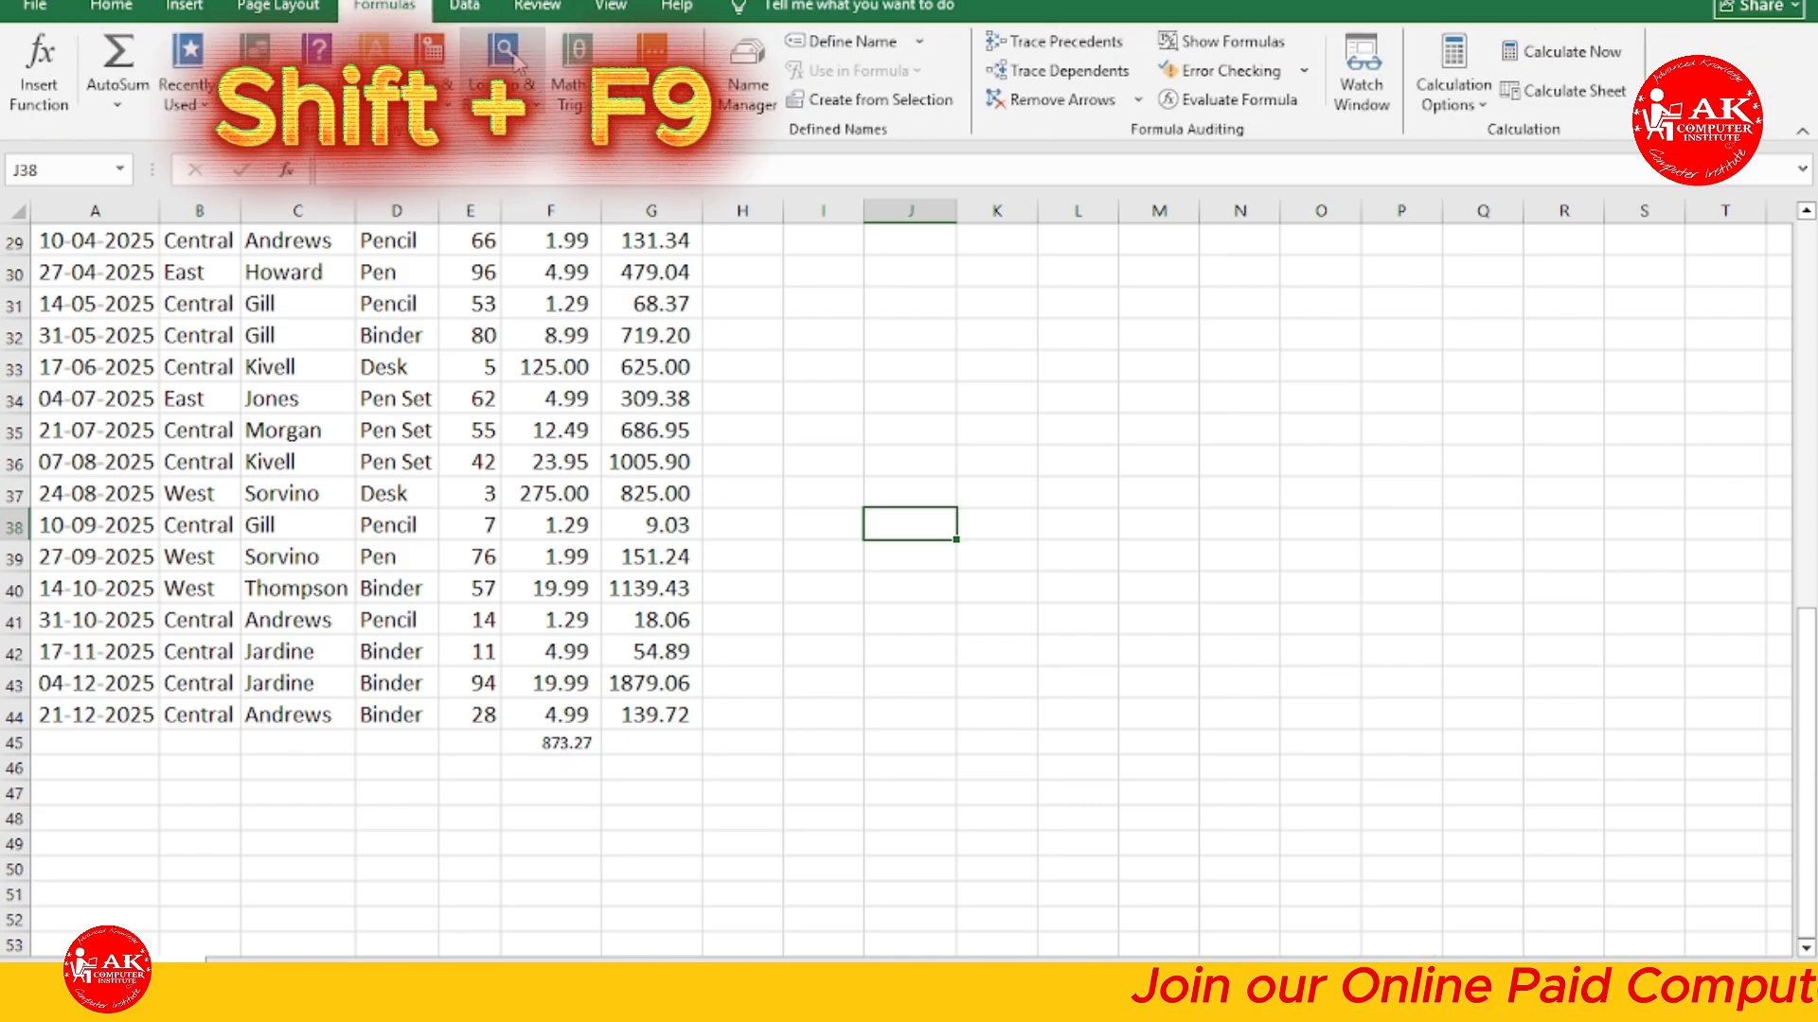
left_click(1442, 93)
left_click(1461, 186)
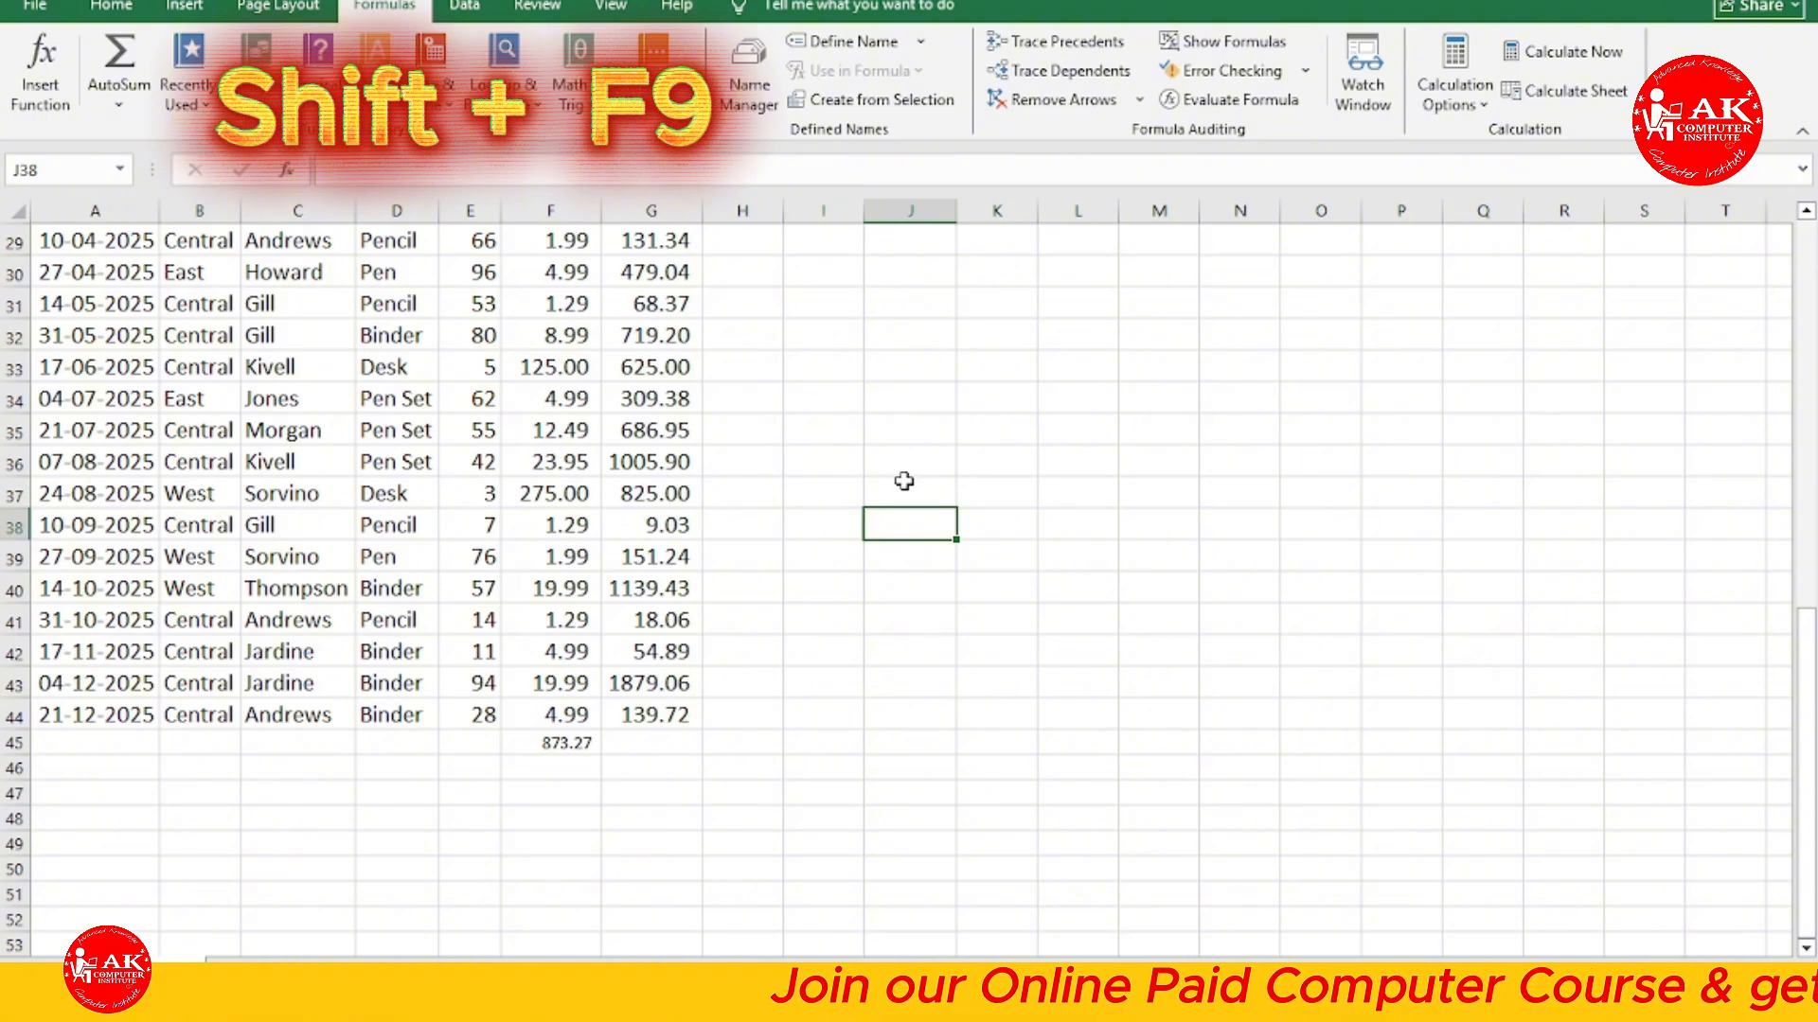
Fill F35:F44 with 1000 in one entry and recalculate the active sheet
left_click_drag(823, 462, 904, 462)
left_click_drag(553, 431, 566, 705)
type("1000")
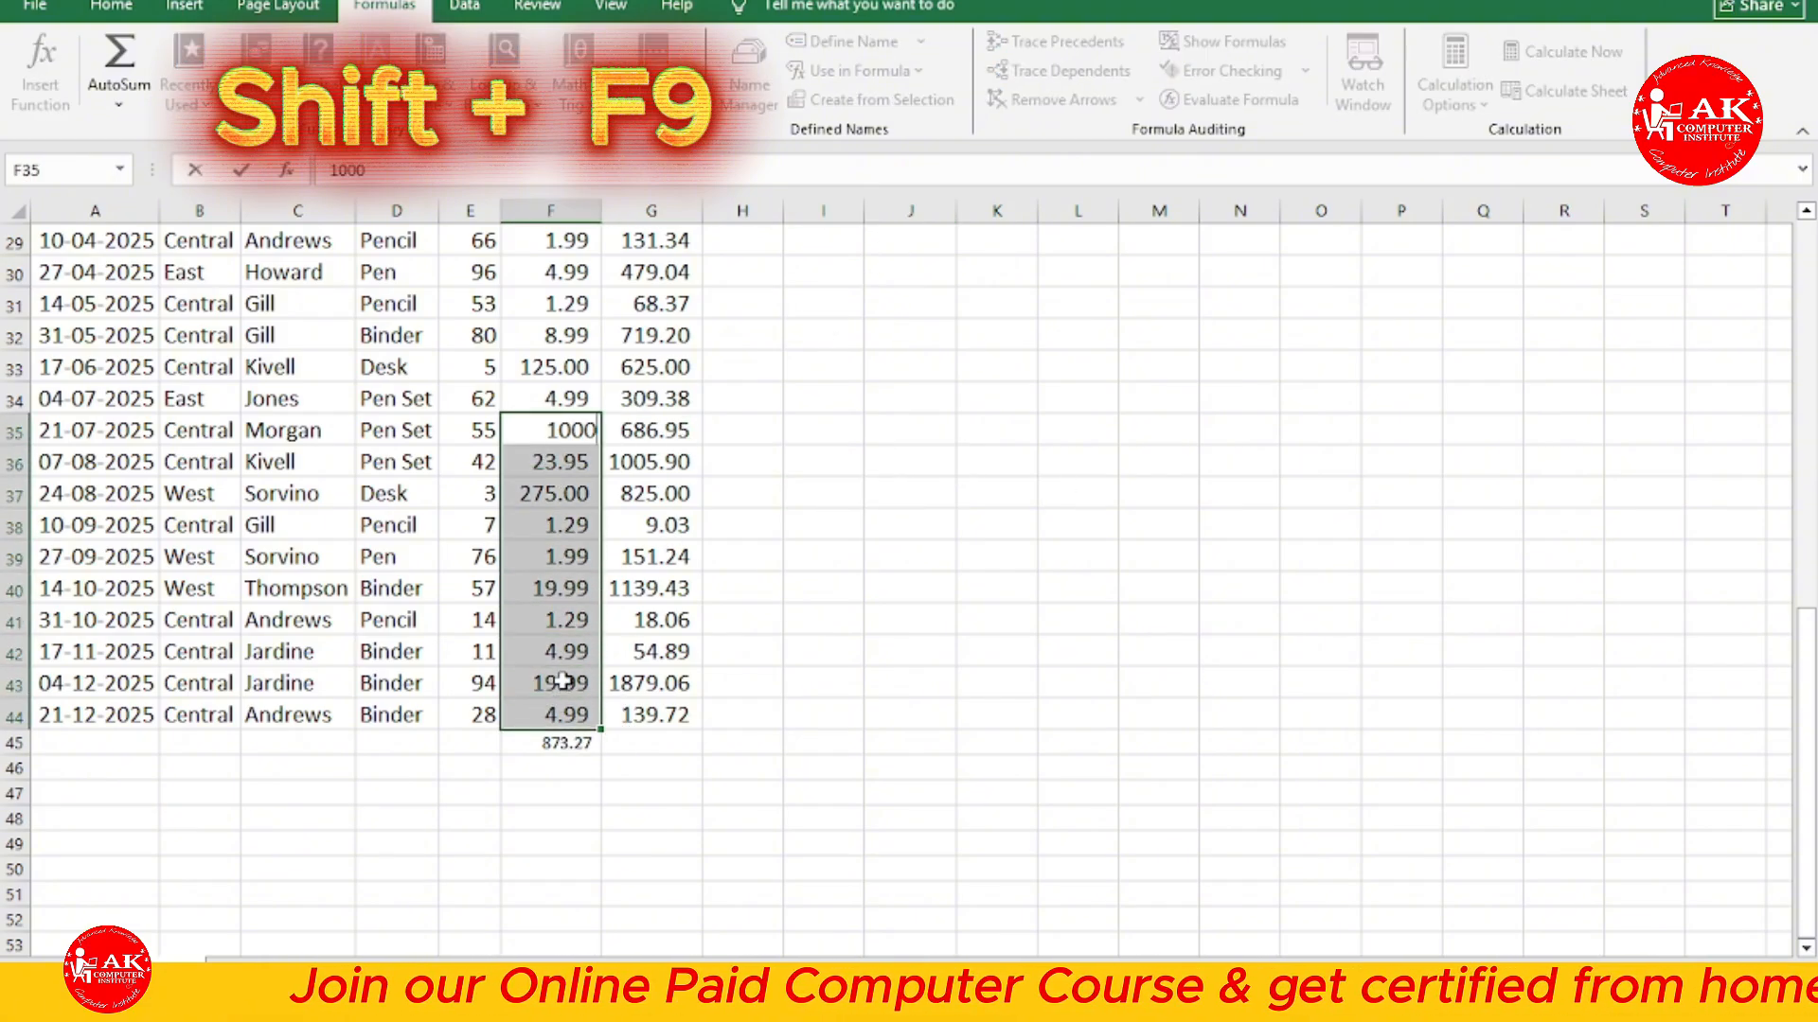
key("ctrl+Return")
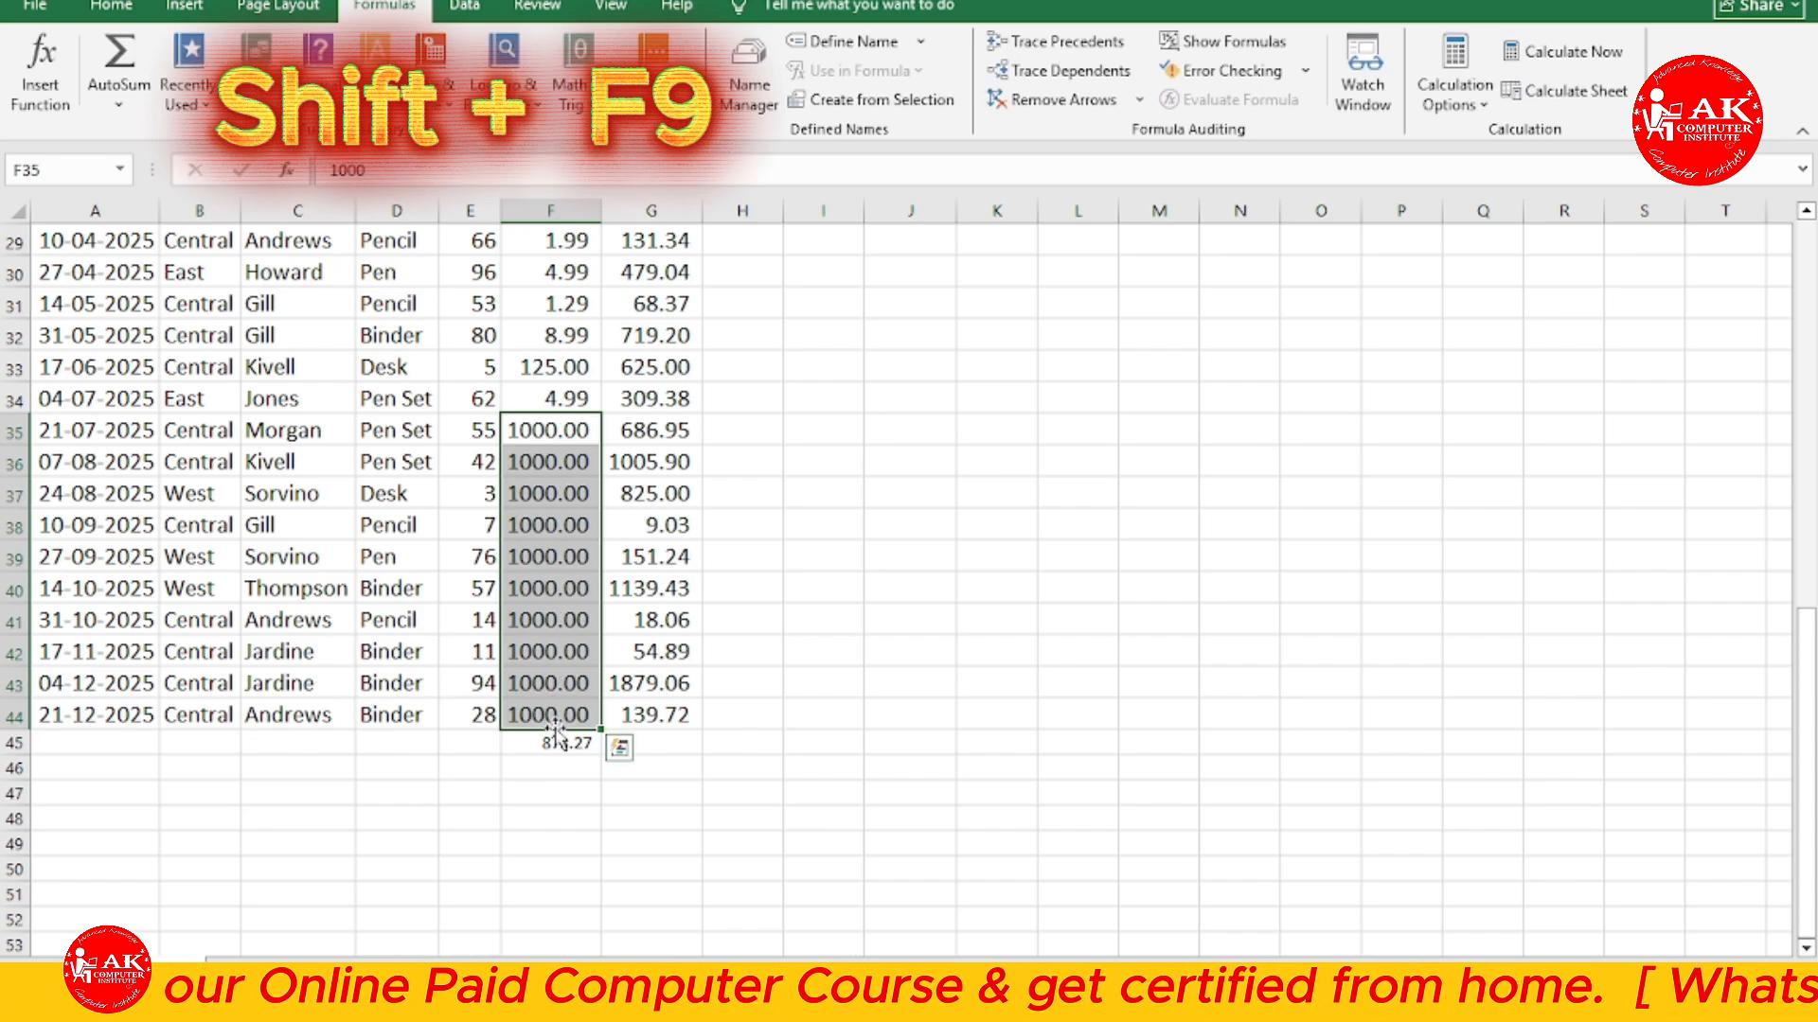
left_click(552, 763)
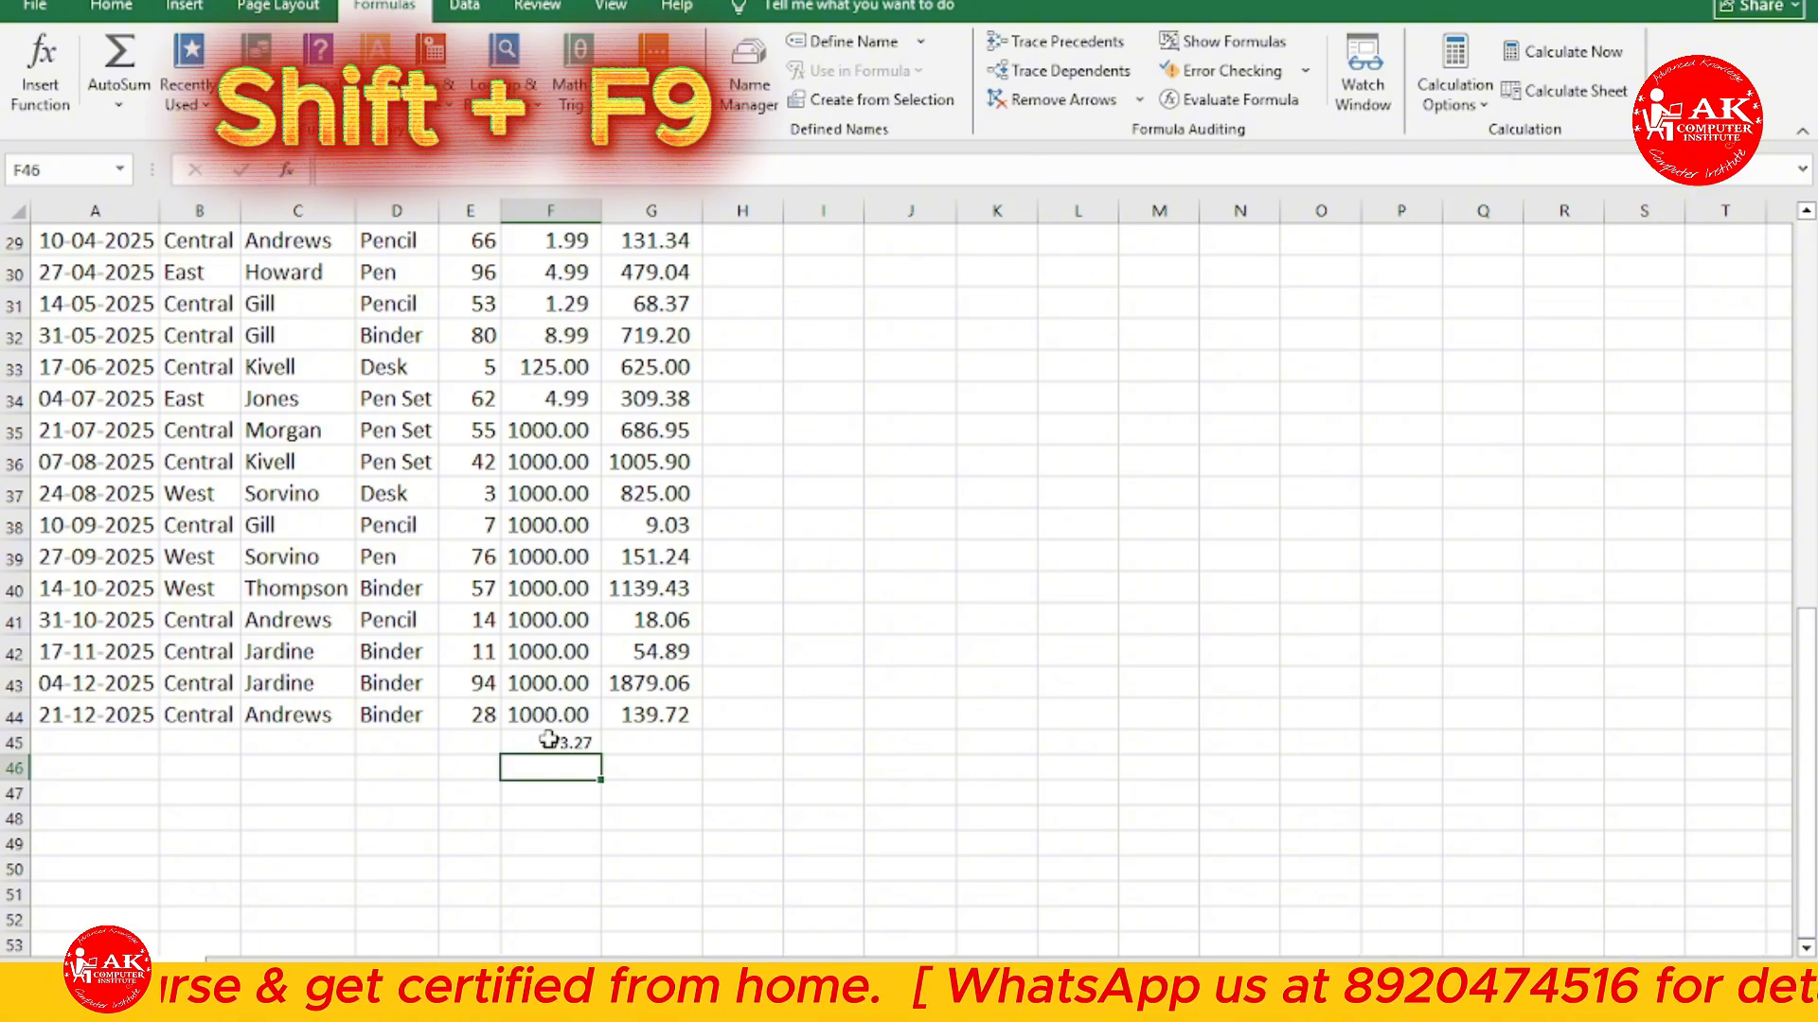
key("shift+F9")
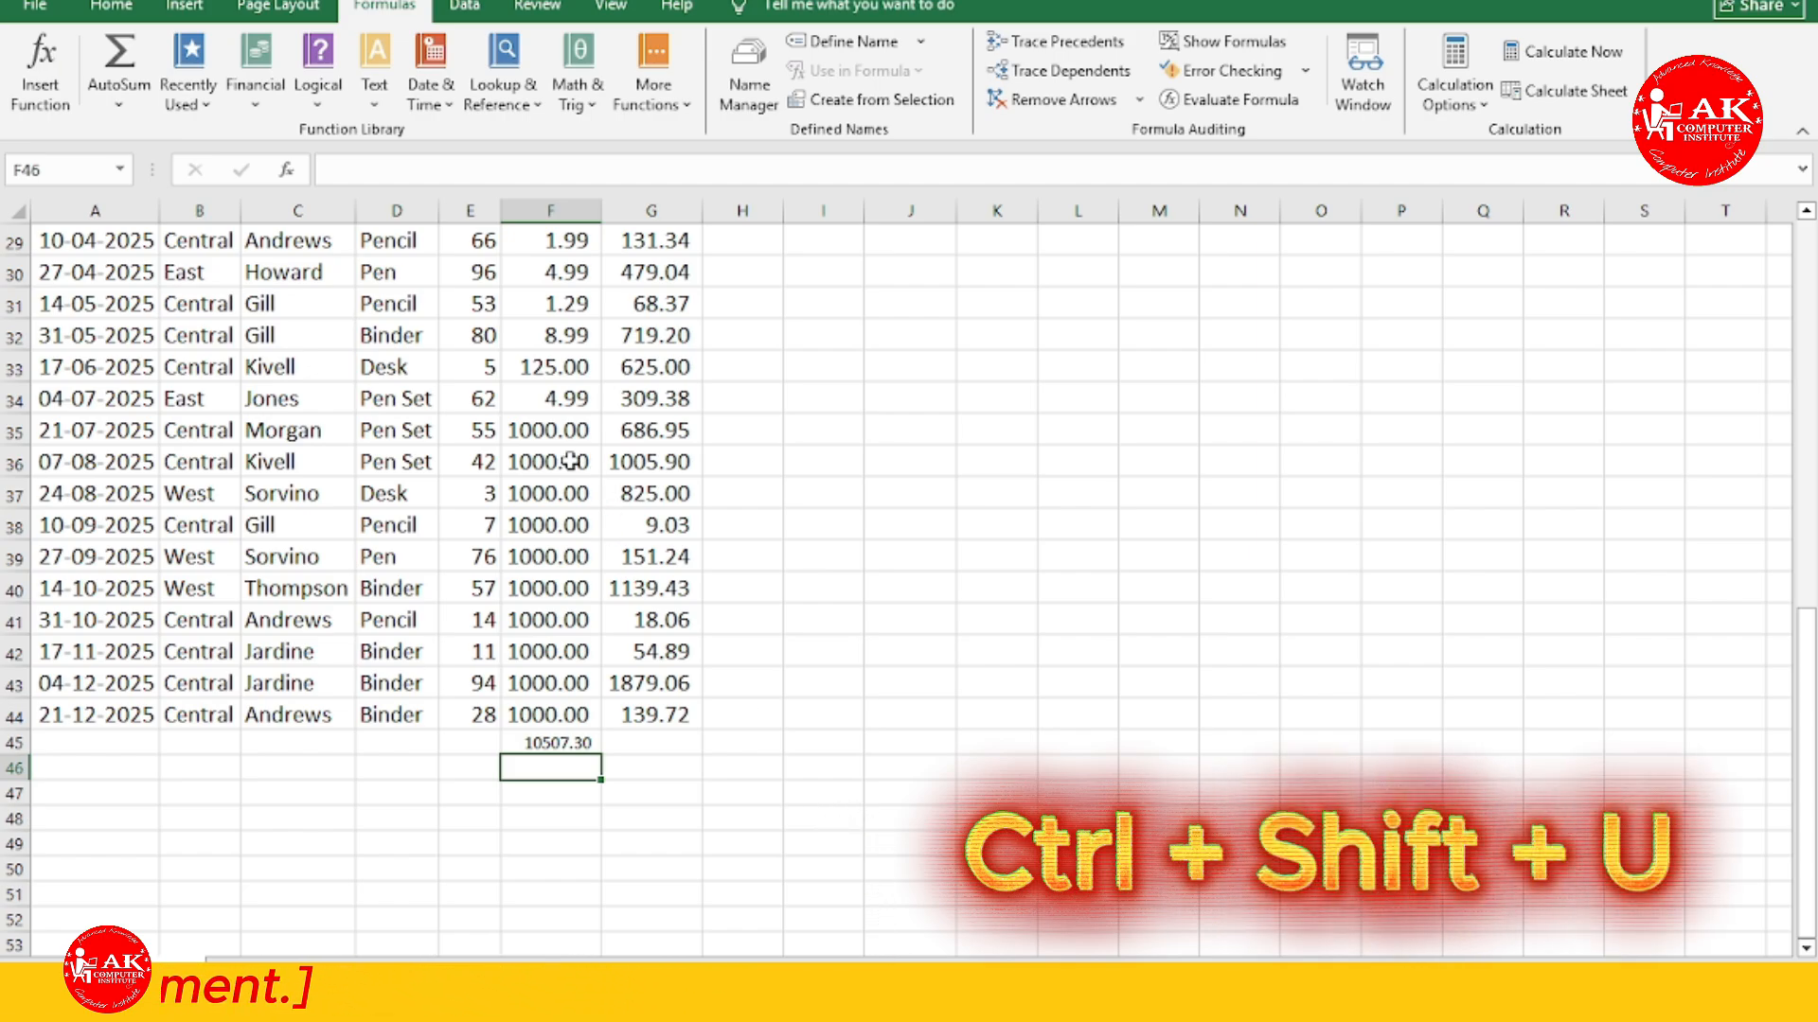
Fill F35:F42 with 8000 in one entry and recalculate the workbook
left_click_drag(558, 430, 560, 644)
type("8000")
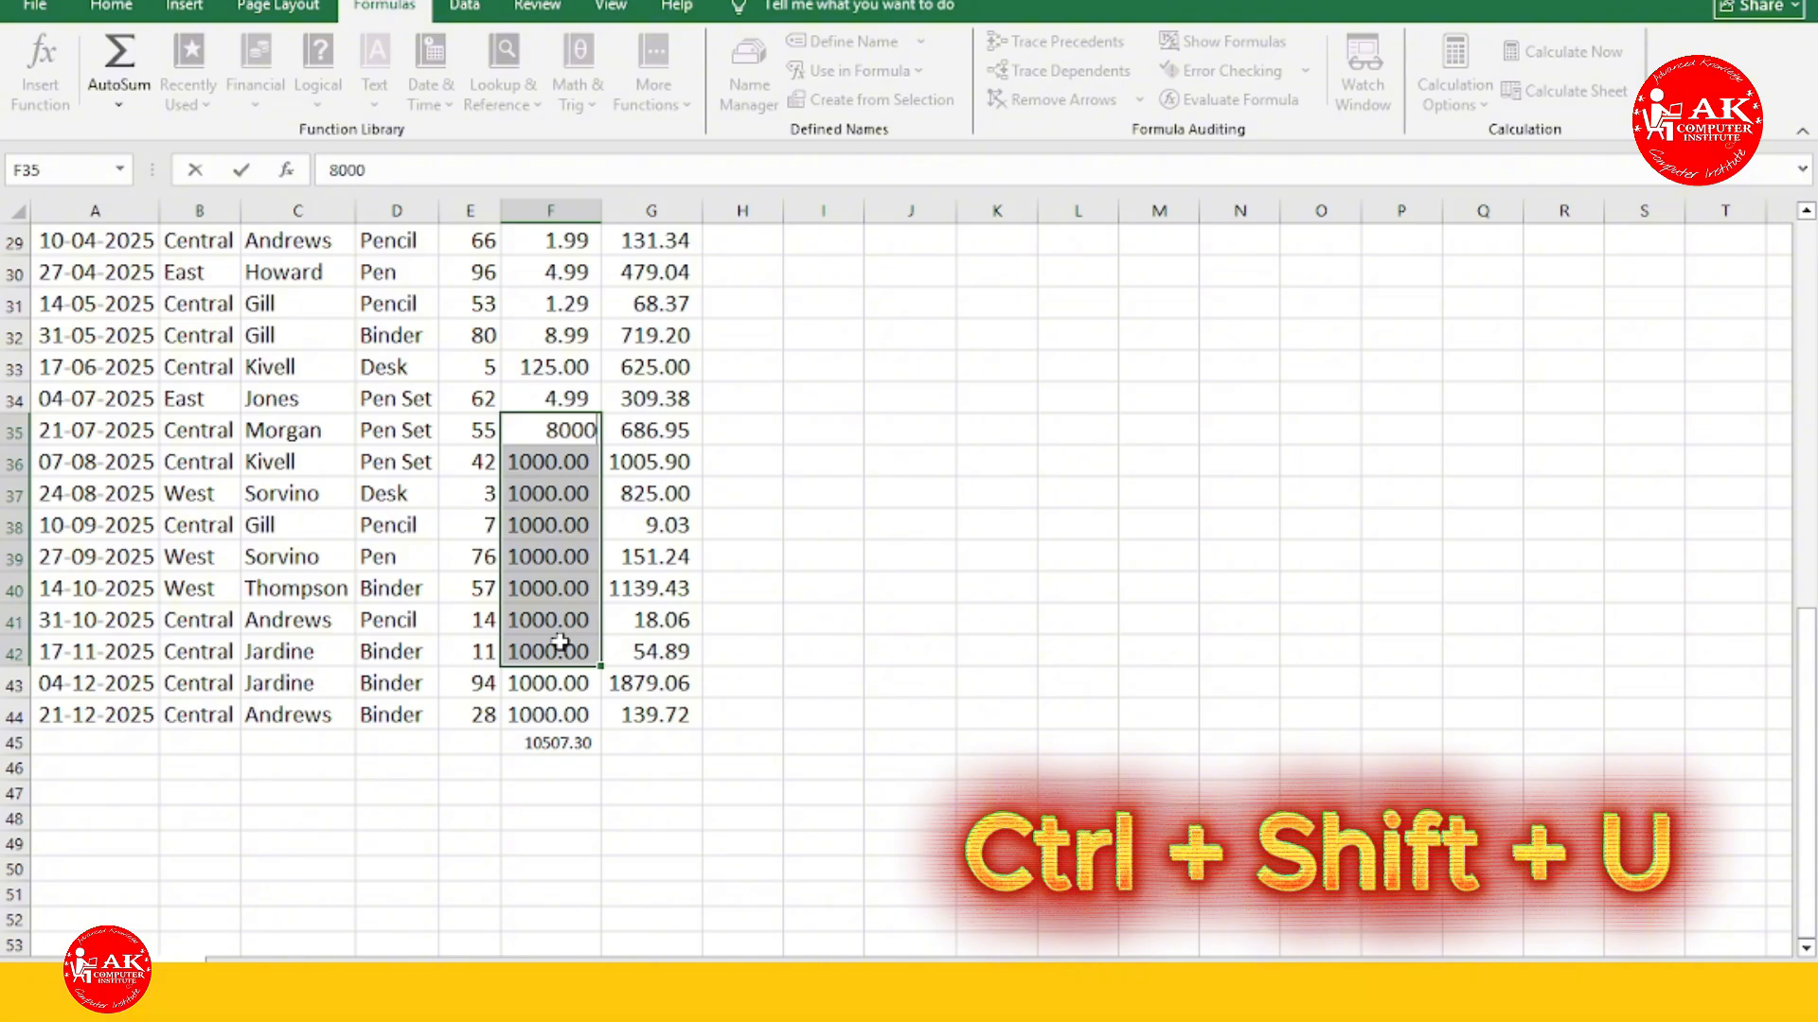
key("ctrl+Return")
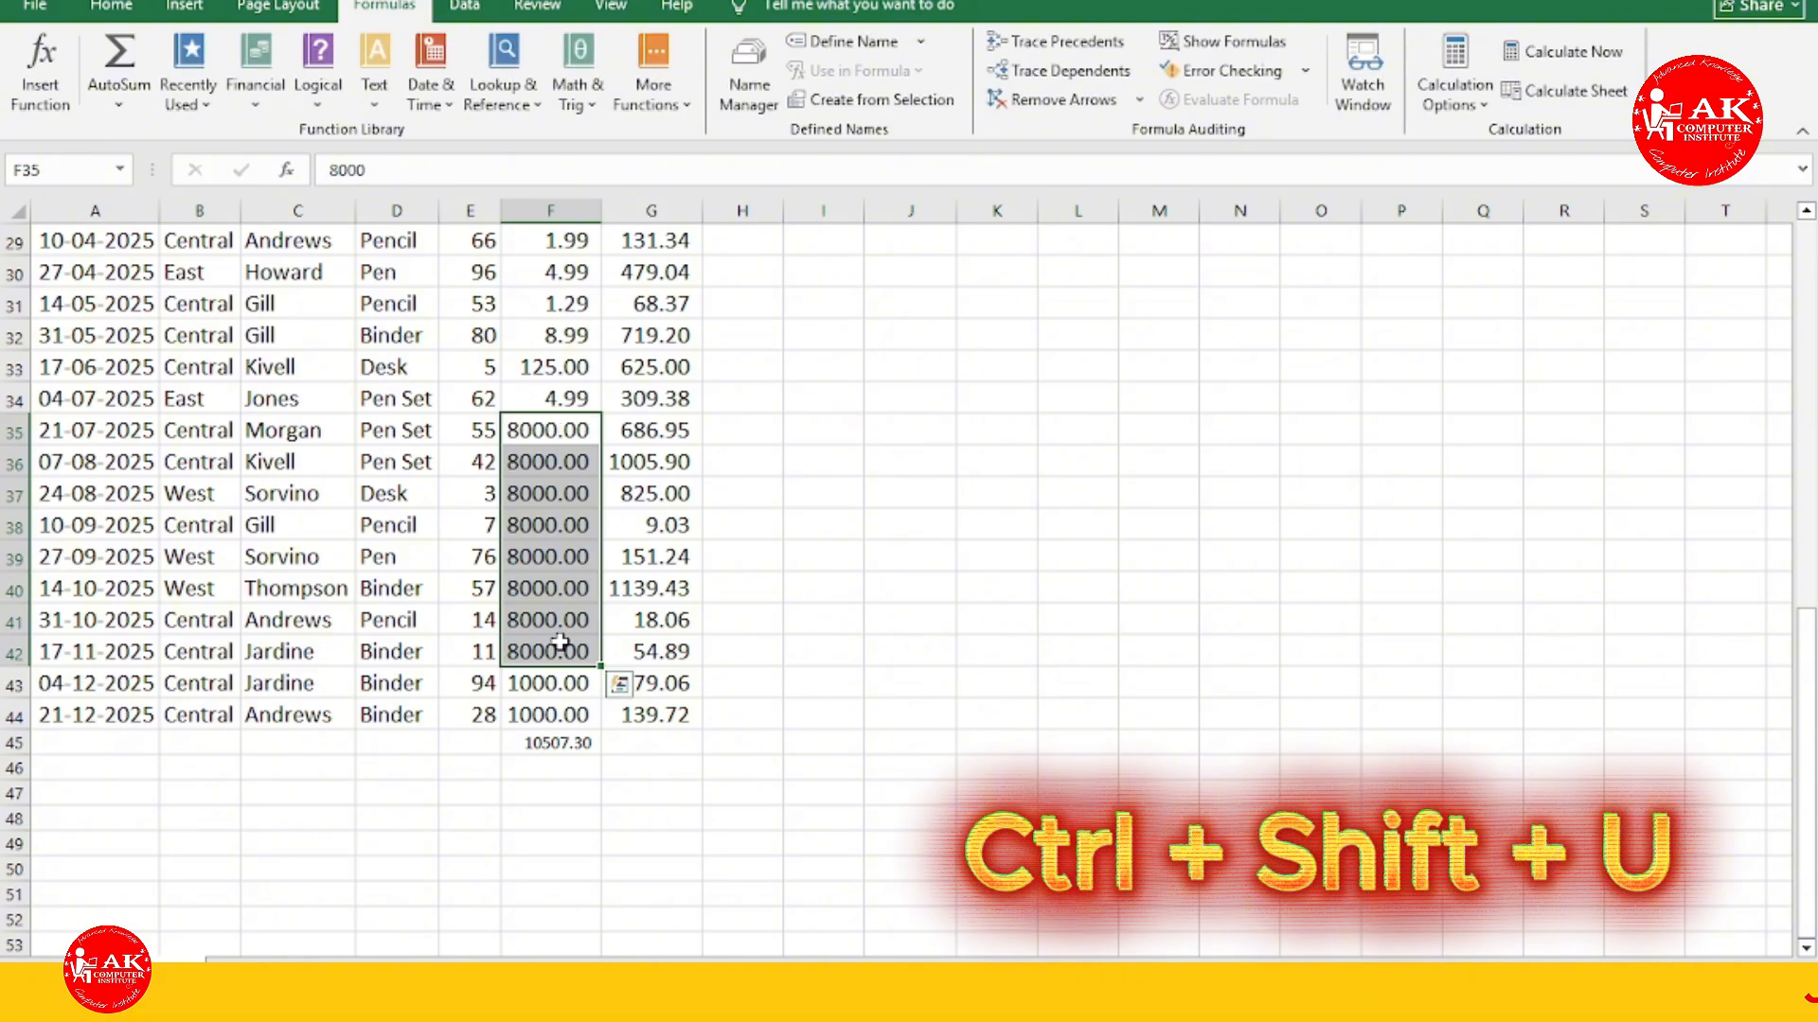
left_click(620, 741)
key("F9")
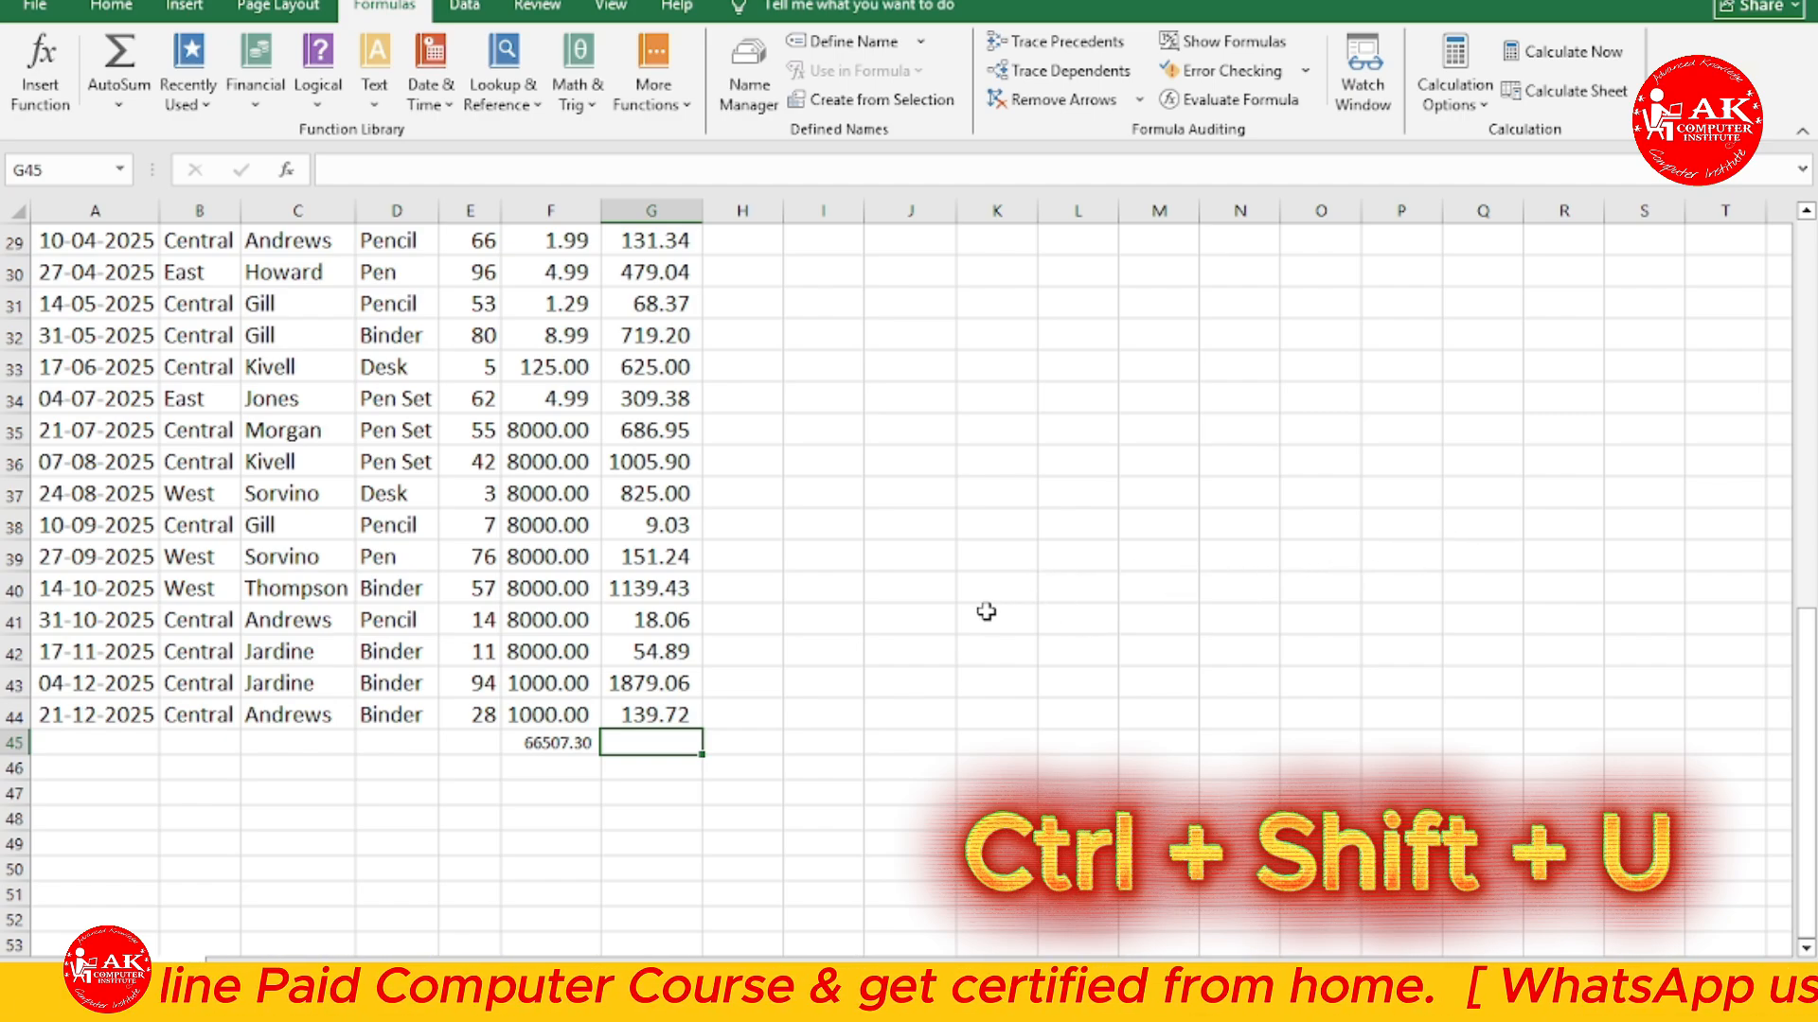
Expand the formula bar and collapse it again, twice
key("ctrl+shift+u")
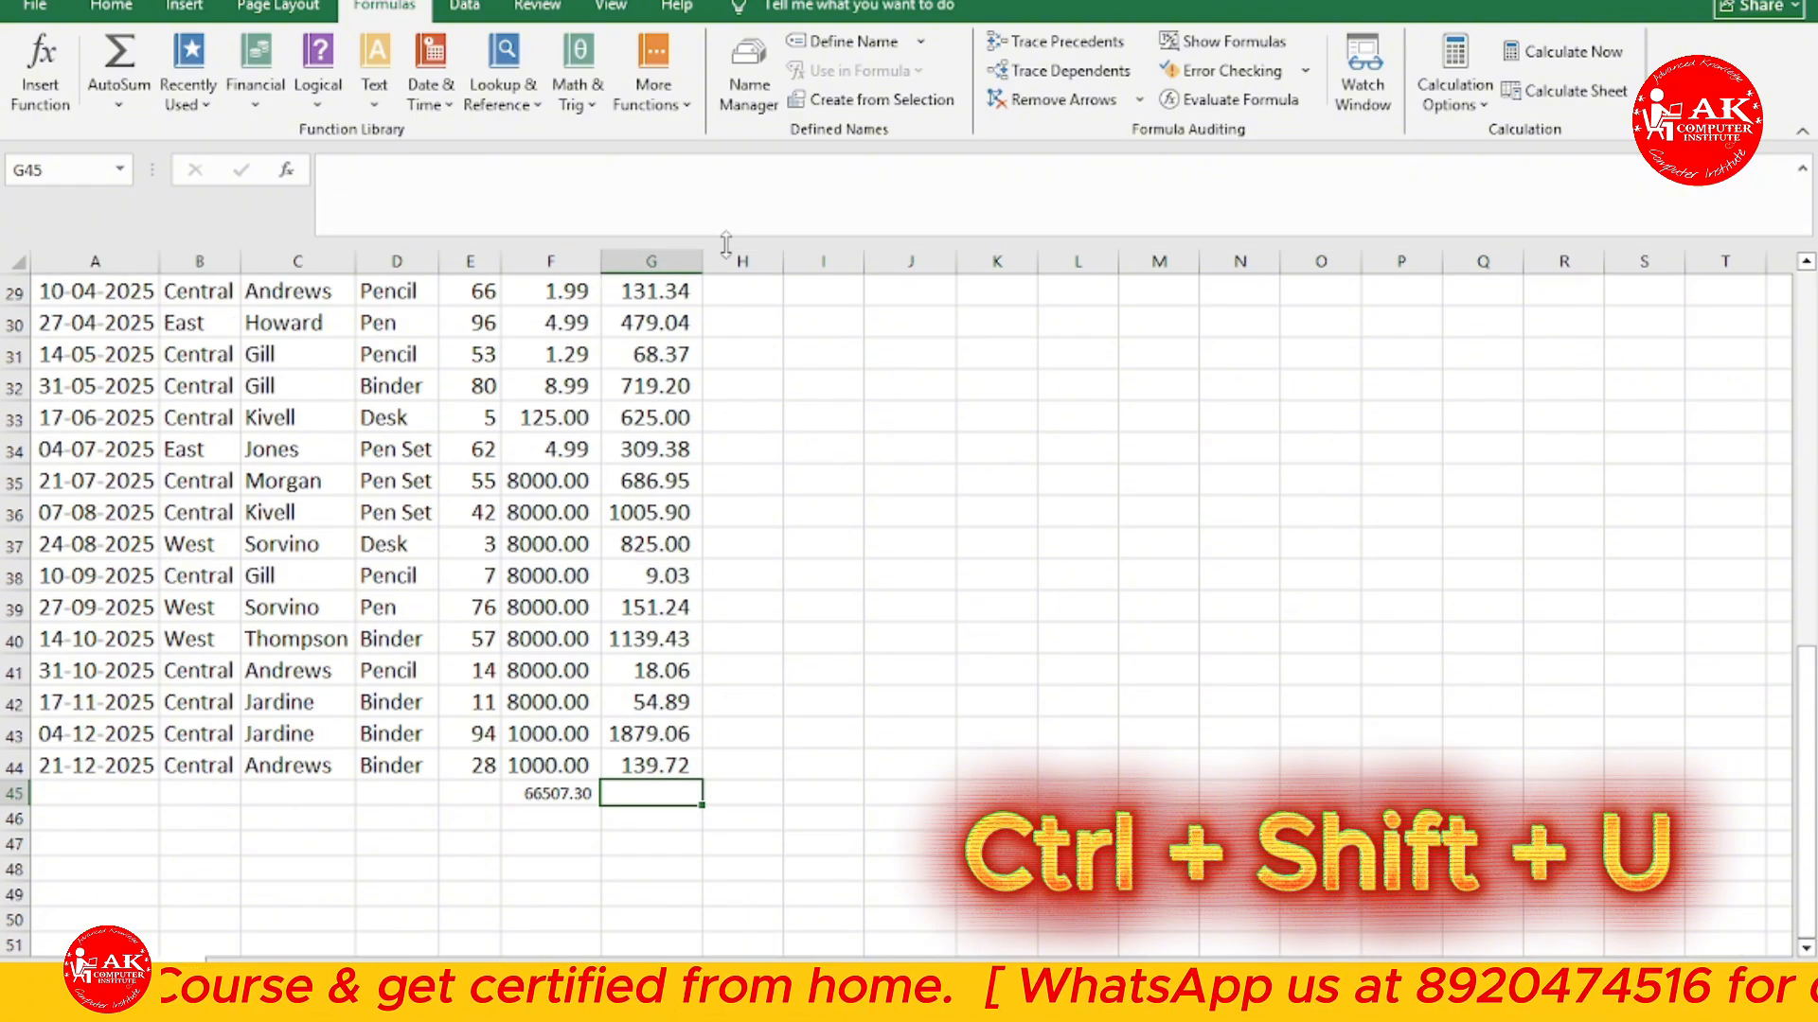
key("ctrl+shift+u")
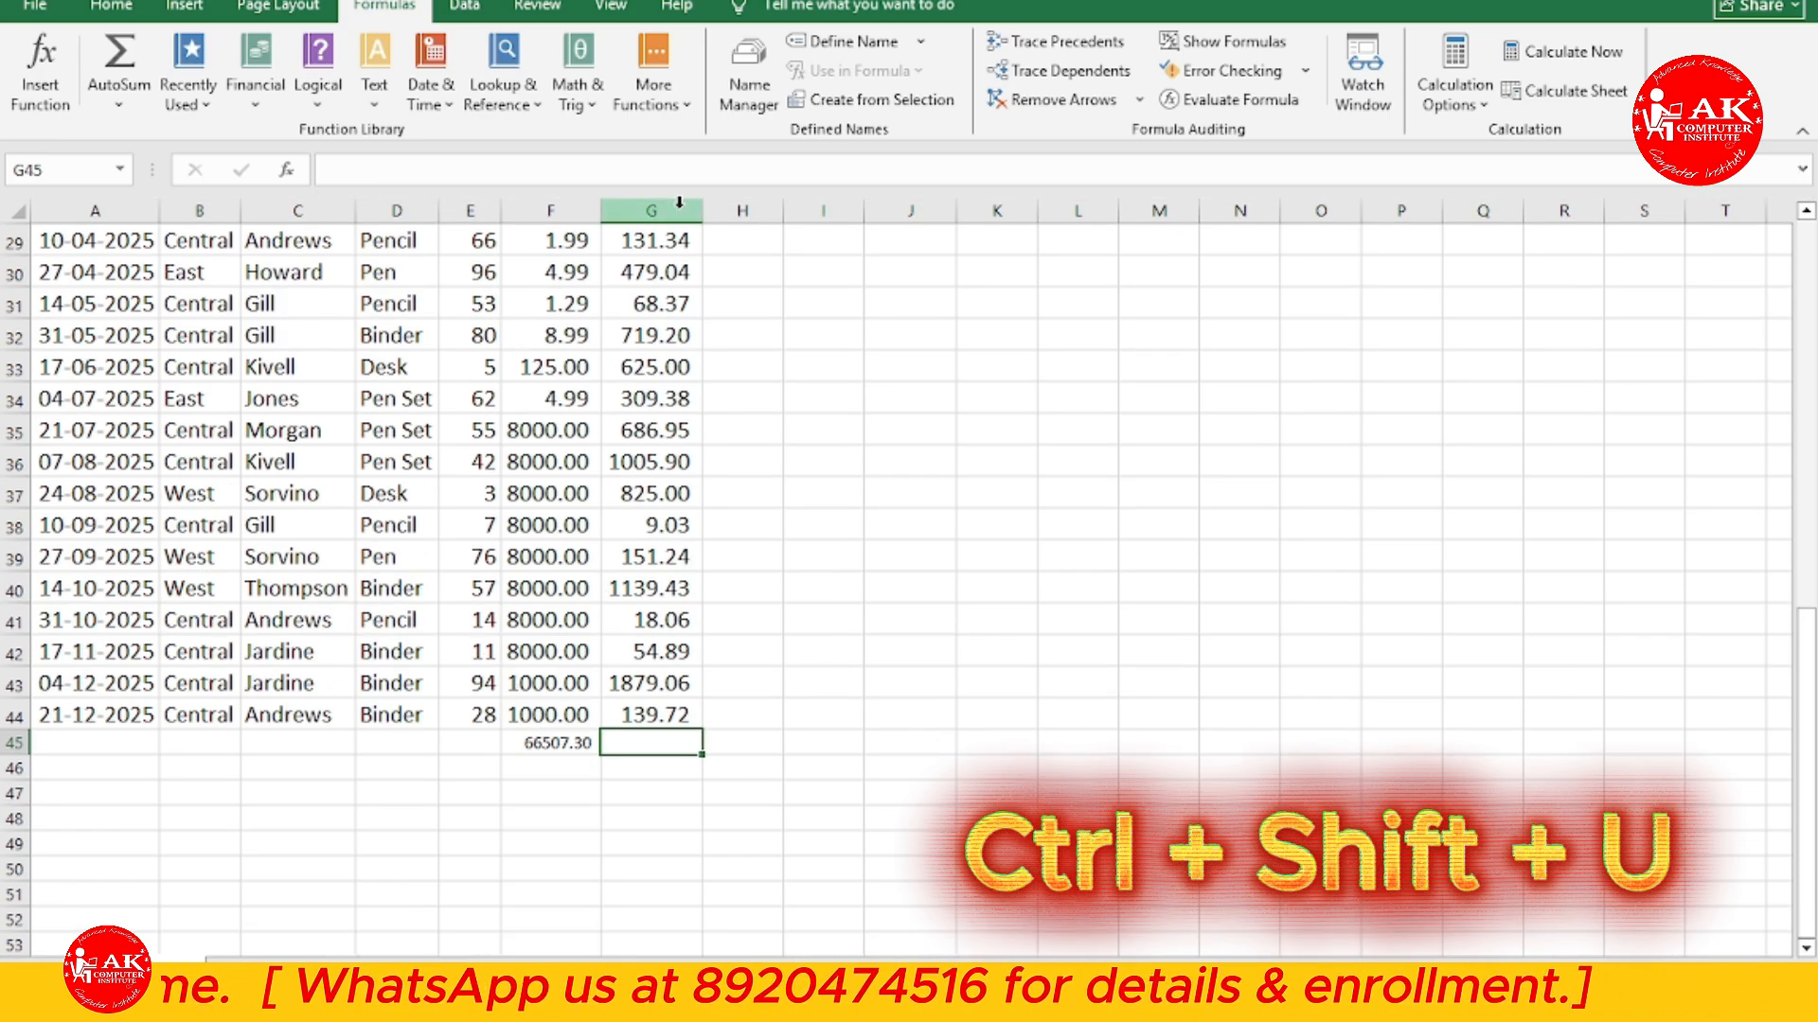
key("ctrl+shift+u")
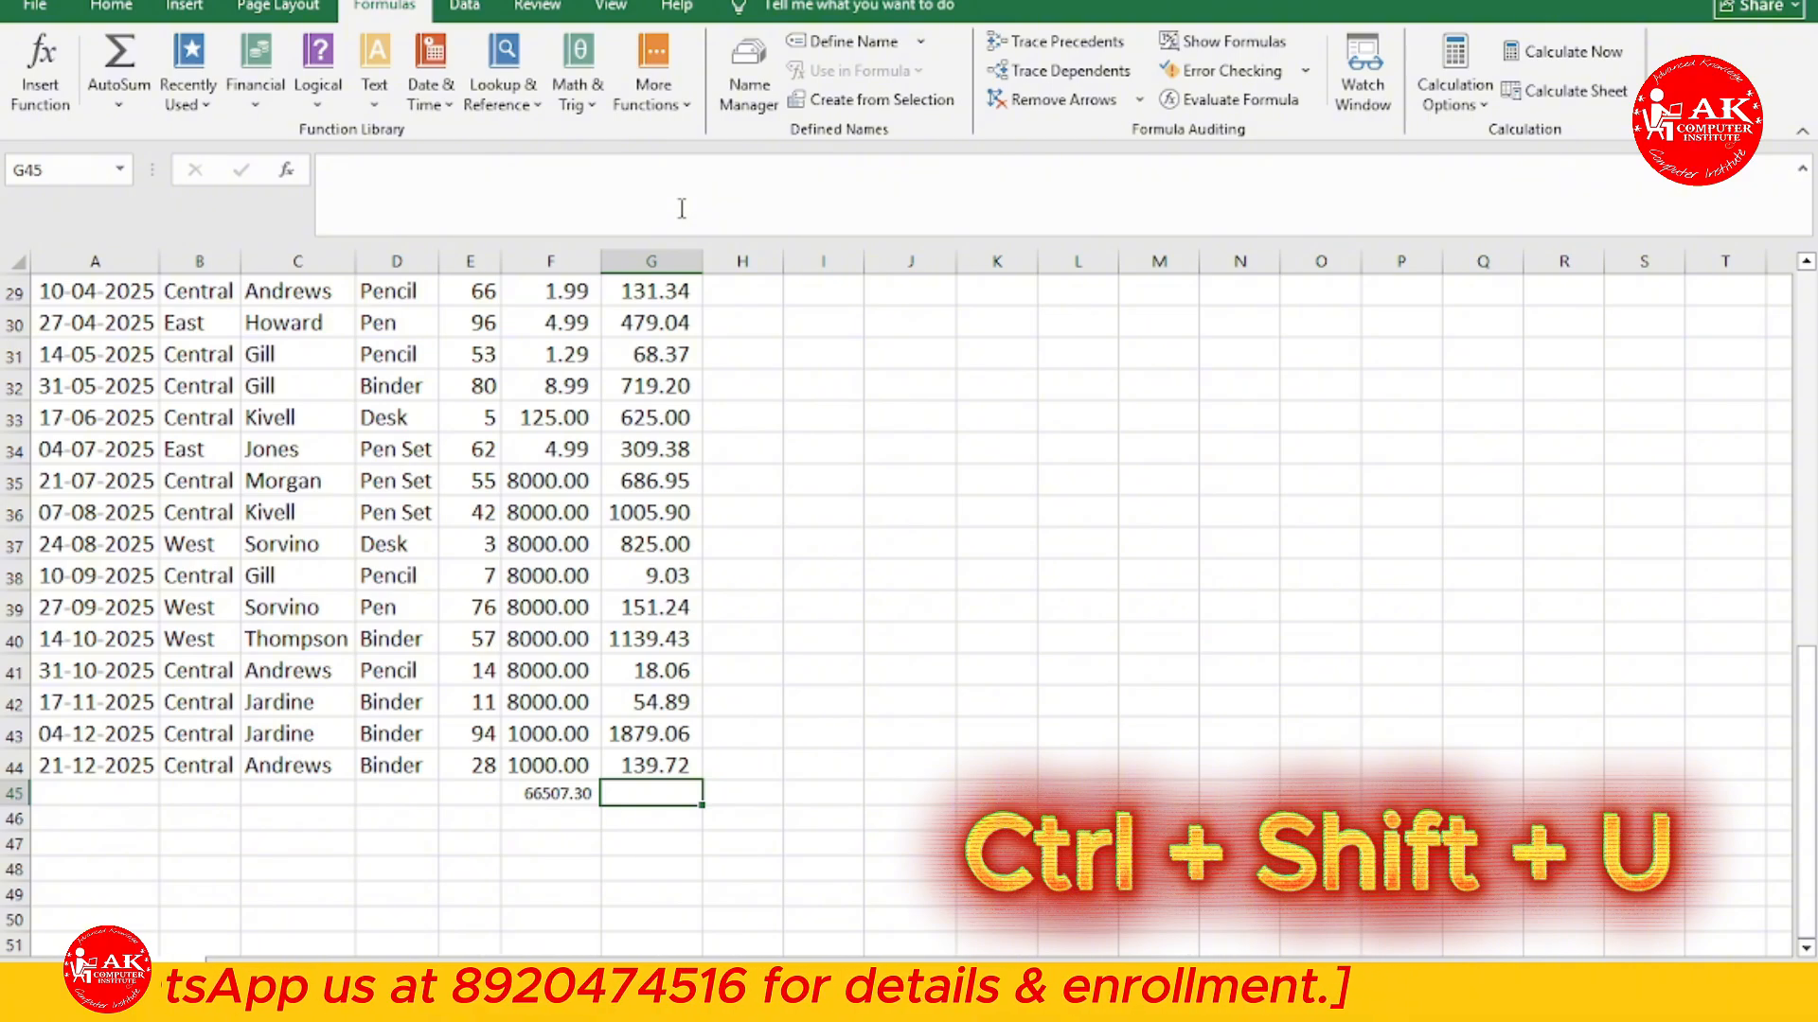
key("ctrl+shift+u")
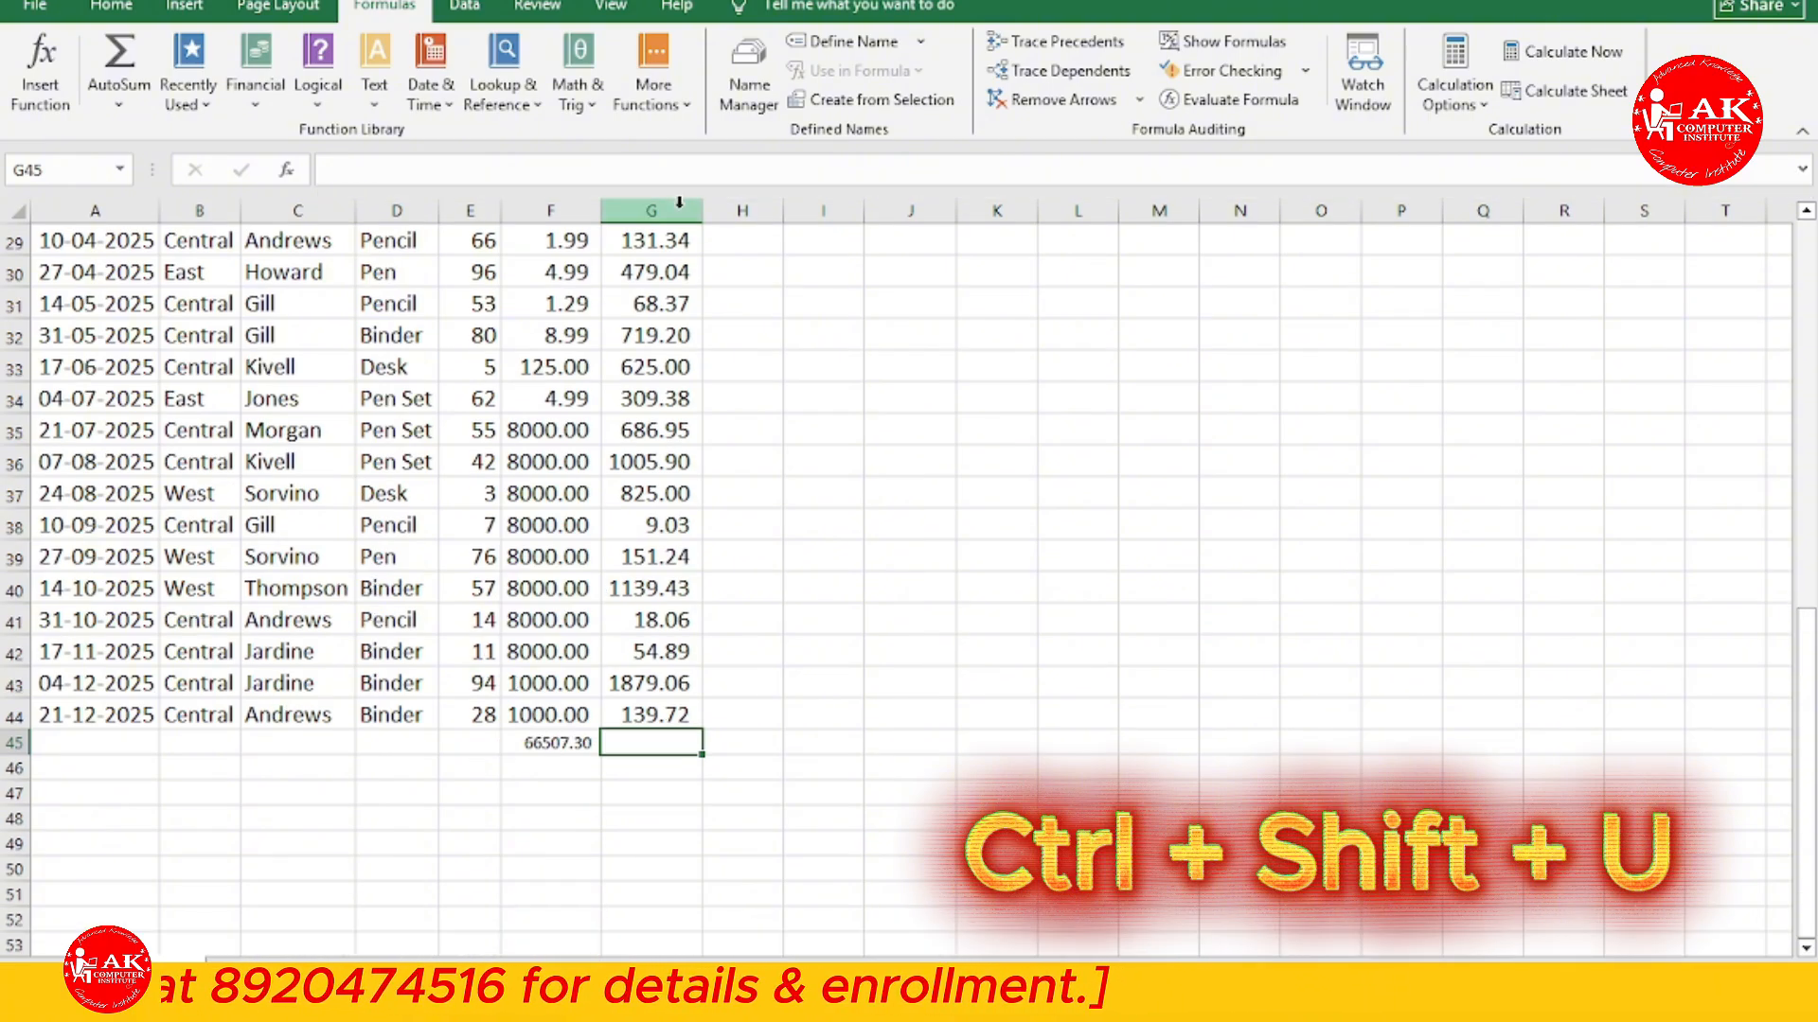
Fill the values in G34:G35 rightward across to column R
left_click_drag(639, 423, 1573, 396)
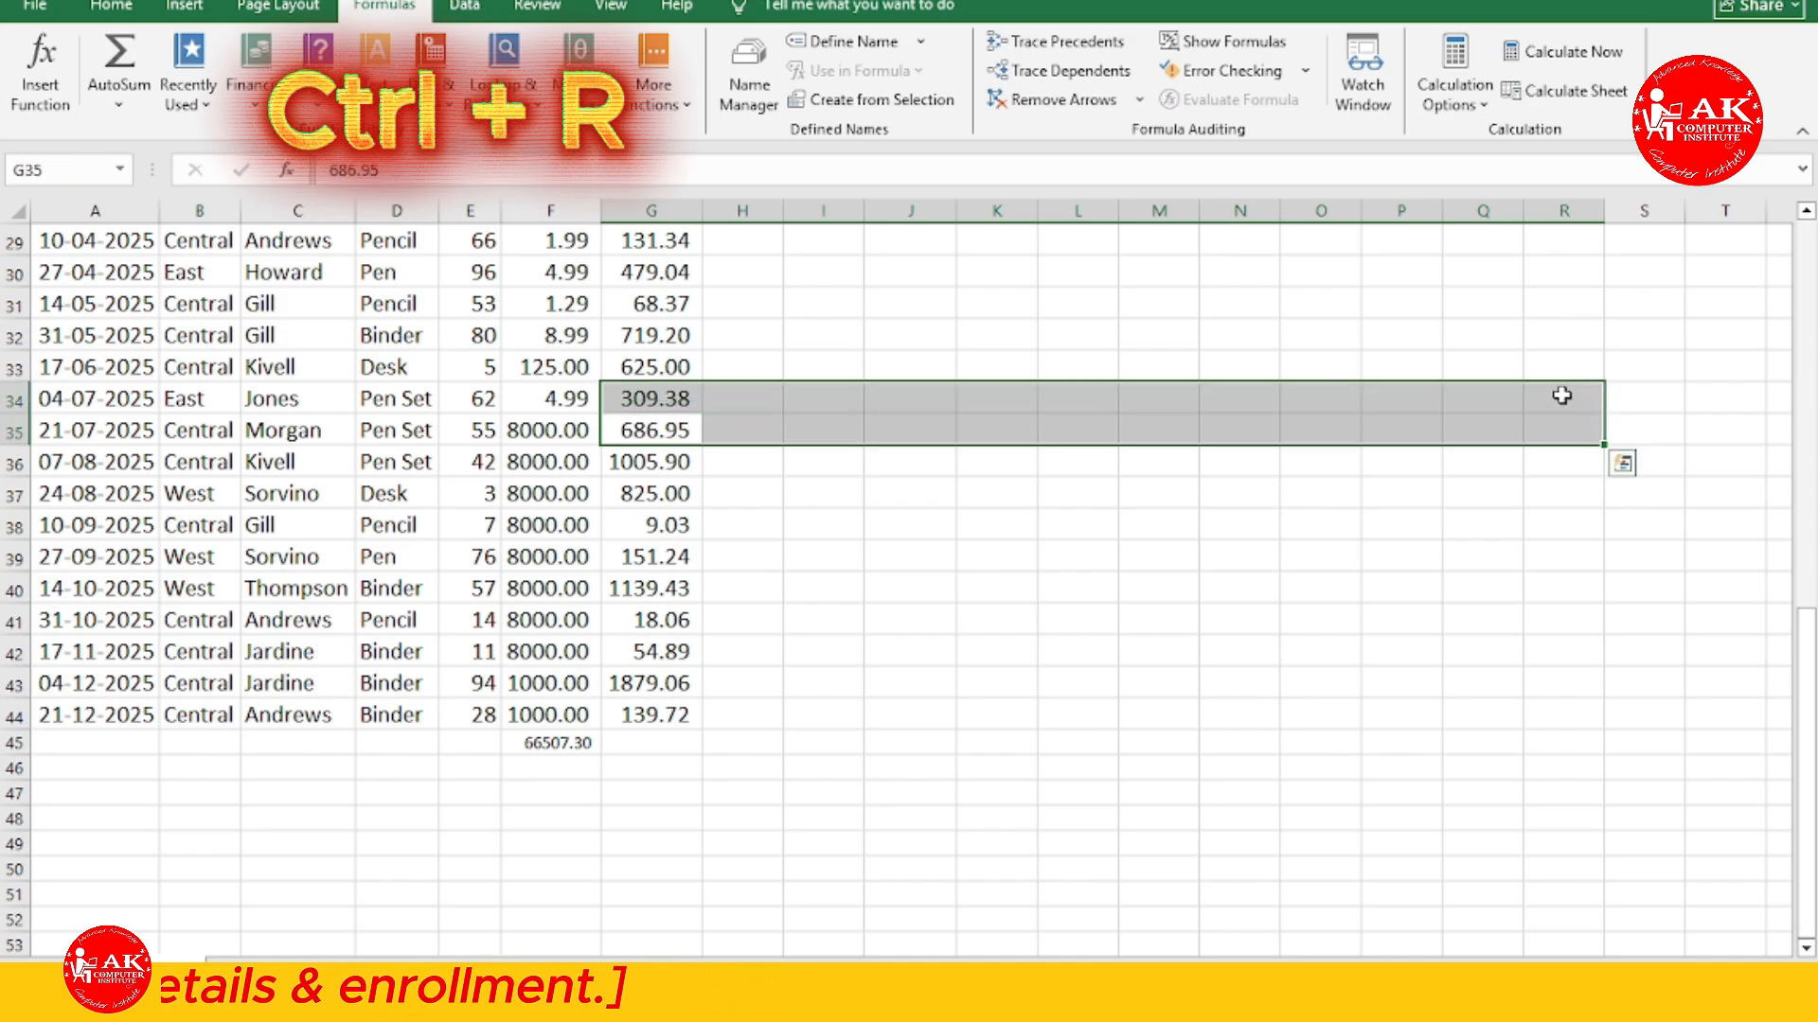
key("ctrl+r")
key("ctrl+q")
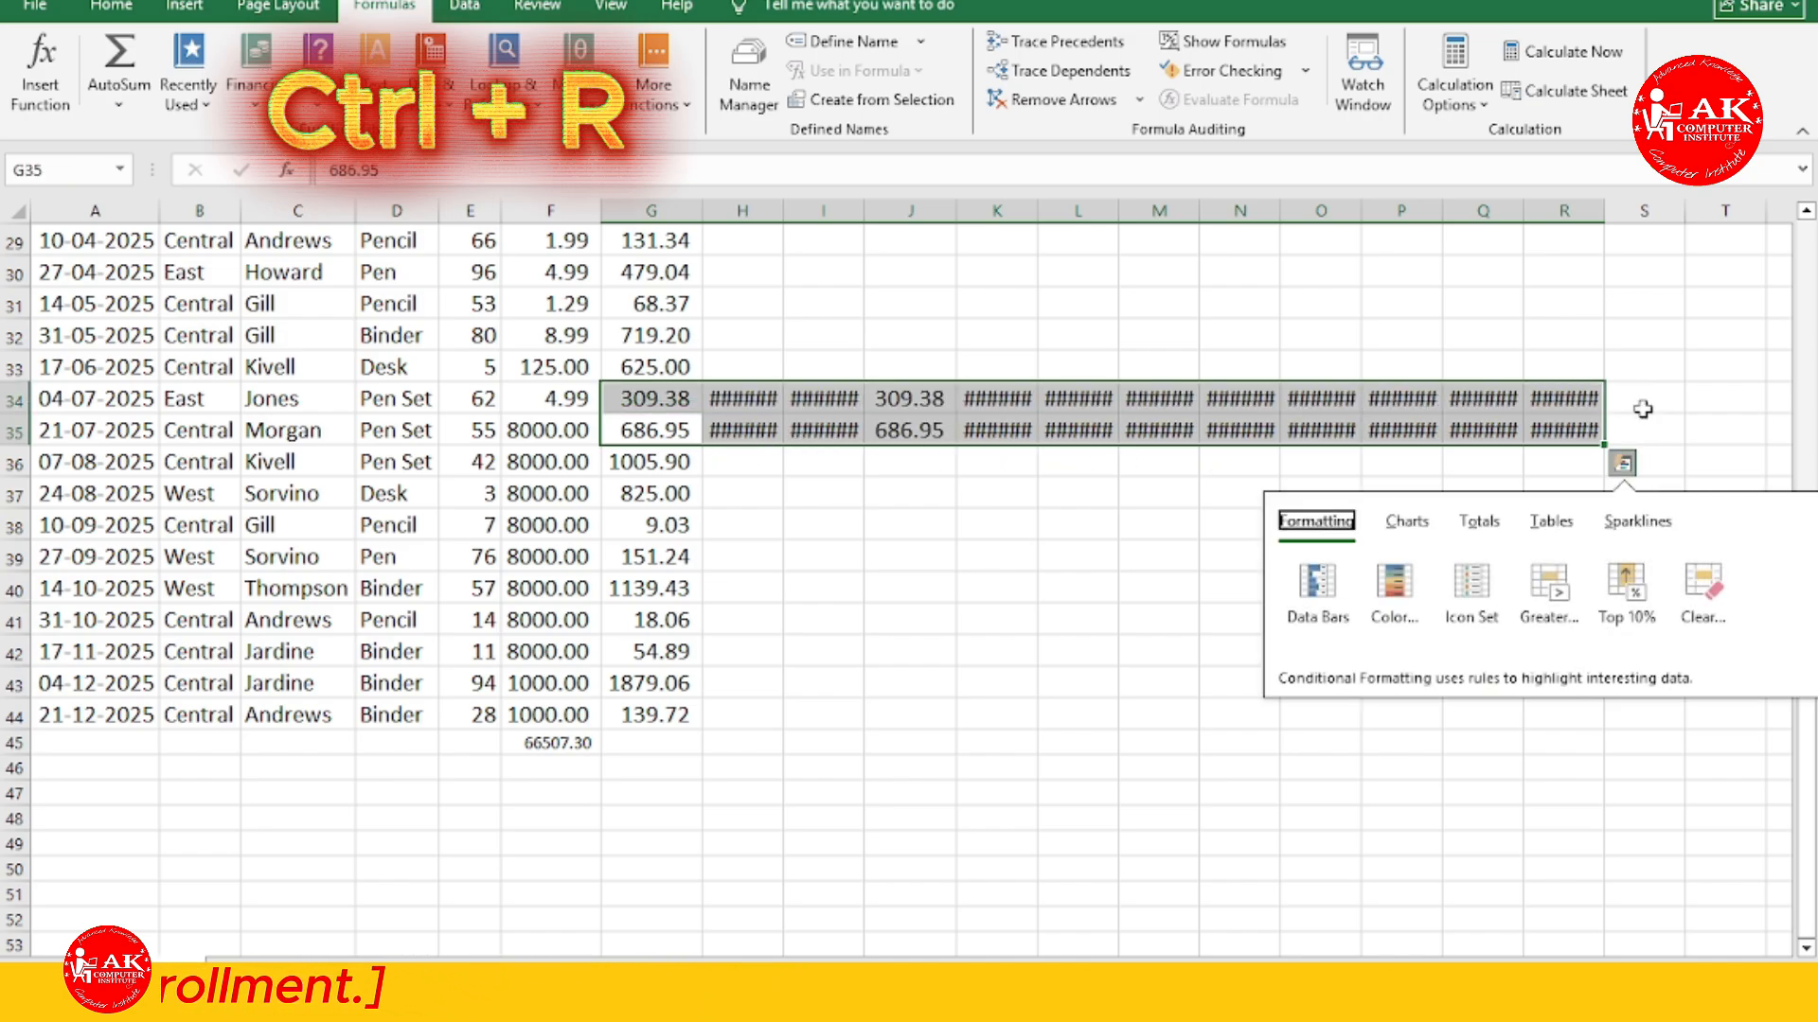
left_click(1029, 672)
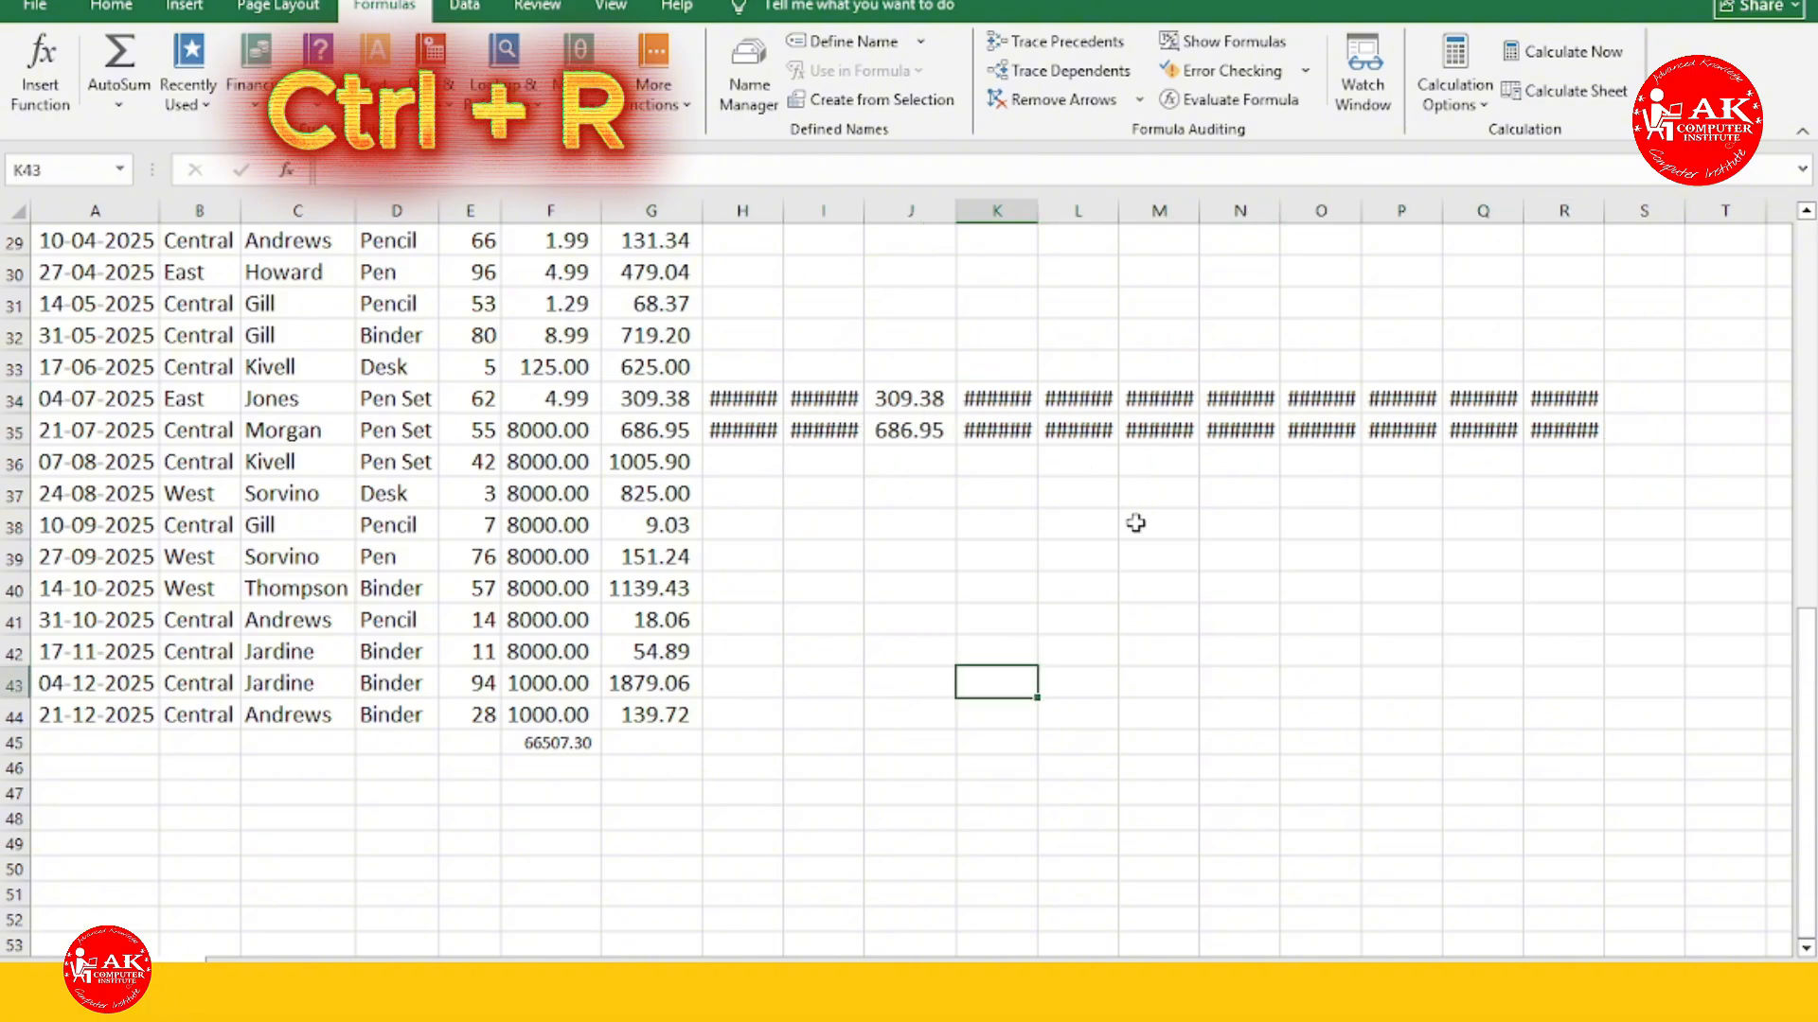
Open Insert Function for cell M40, browse the recently used functions including SIN, and close it without inserting
left_click(1131, 579)
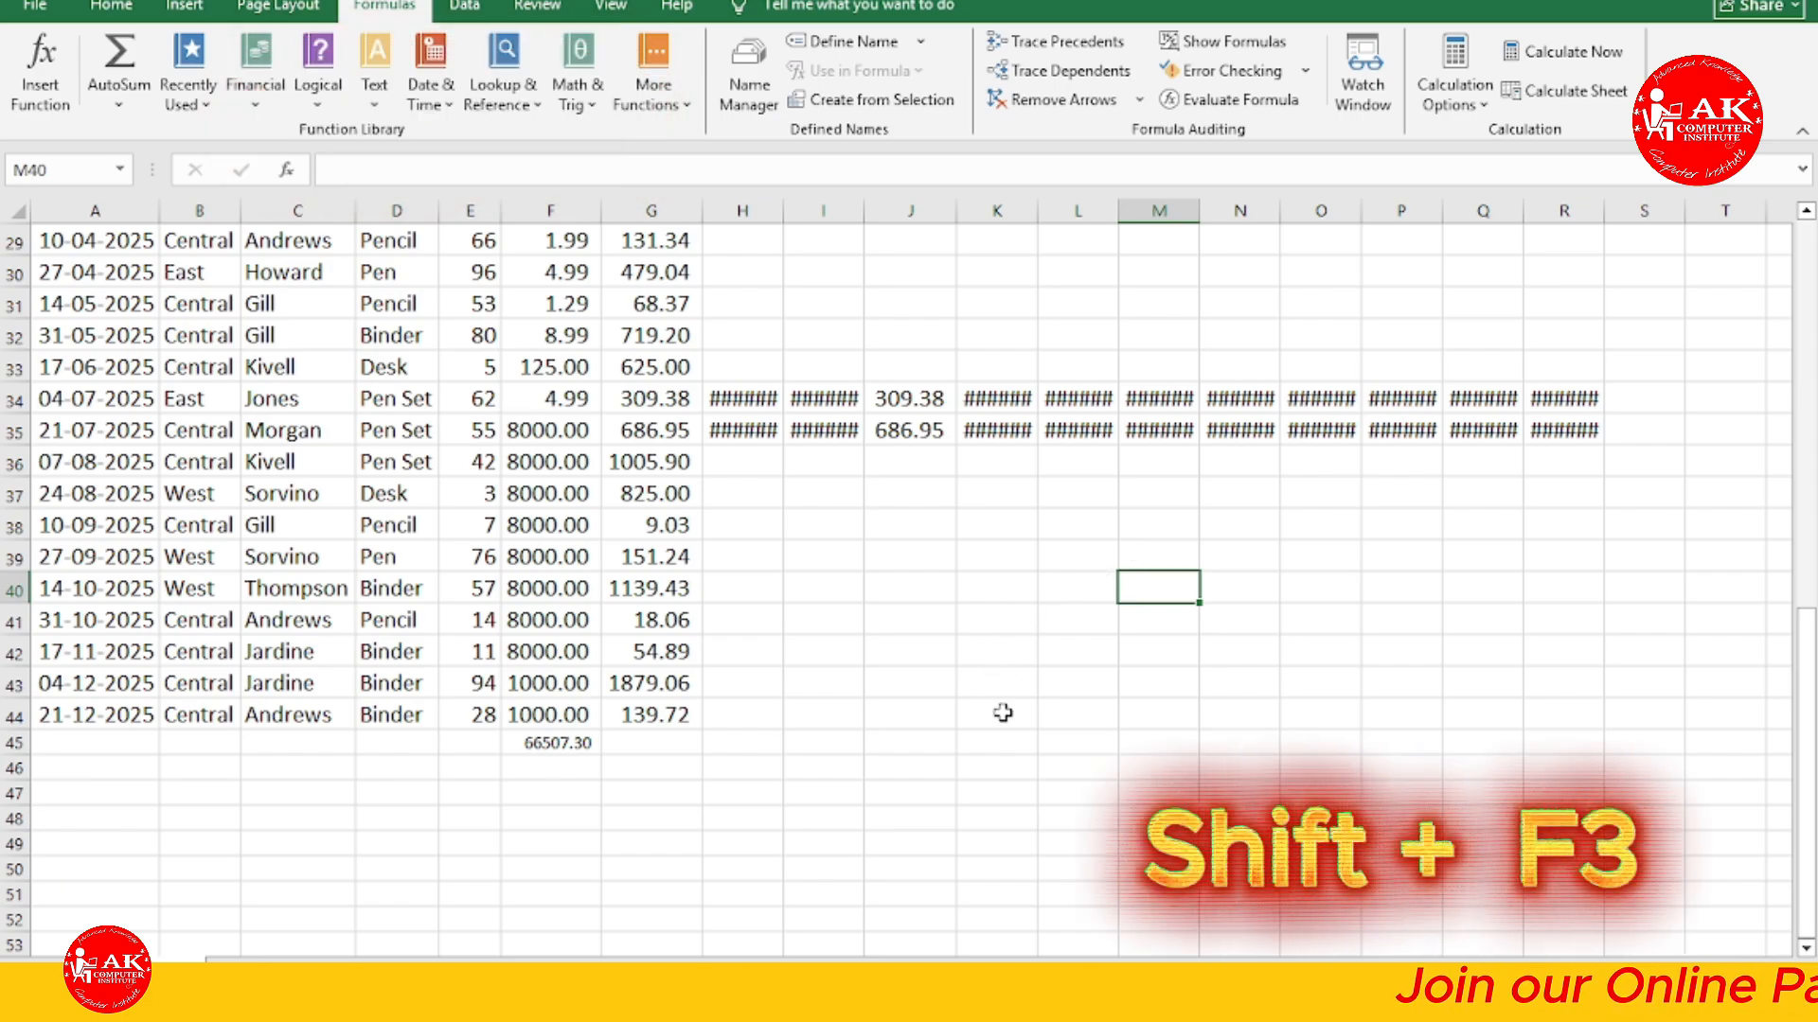
key("shift+F3")
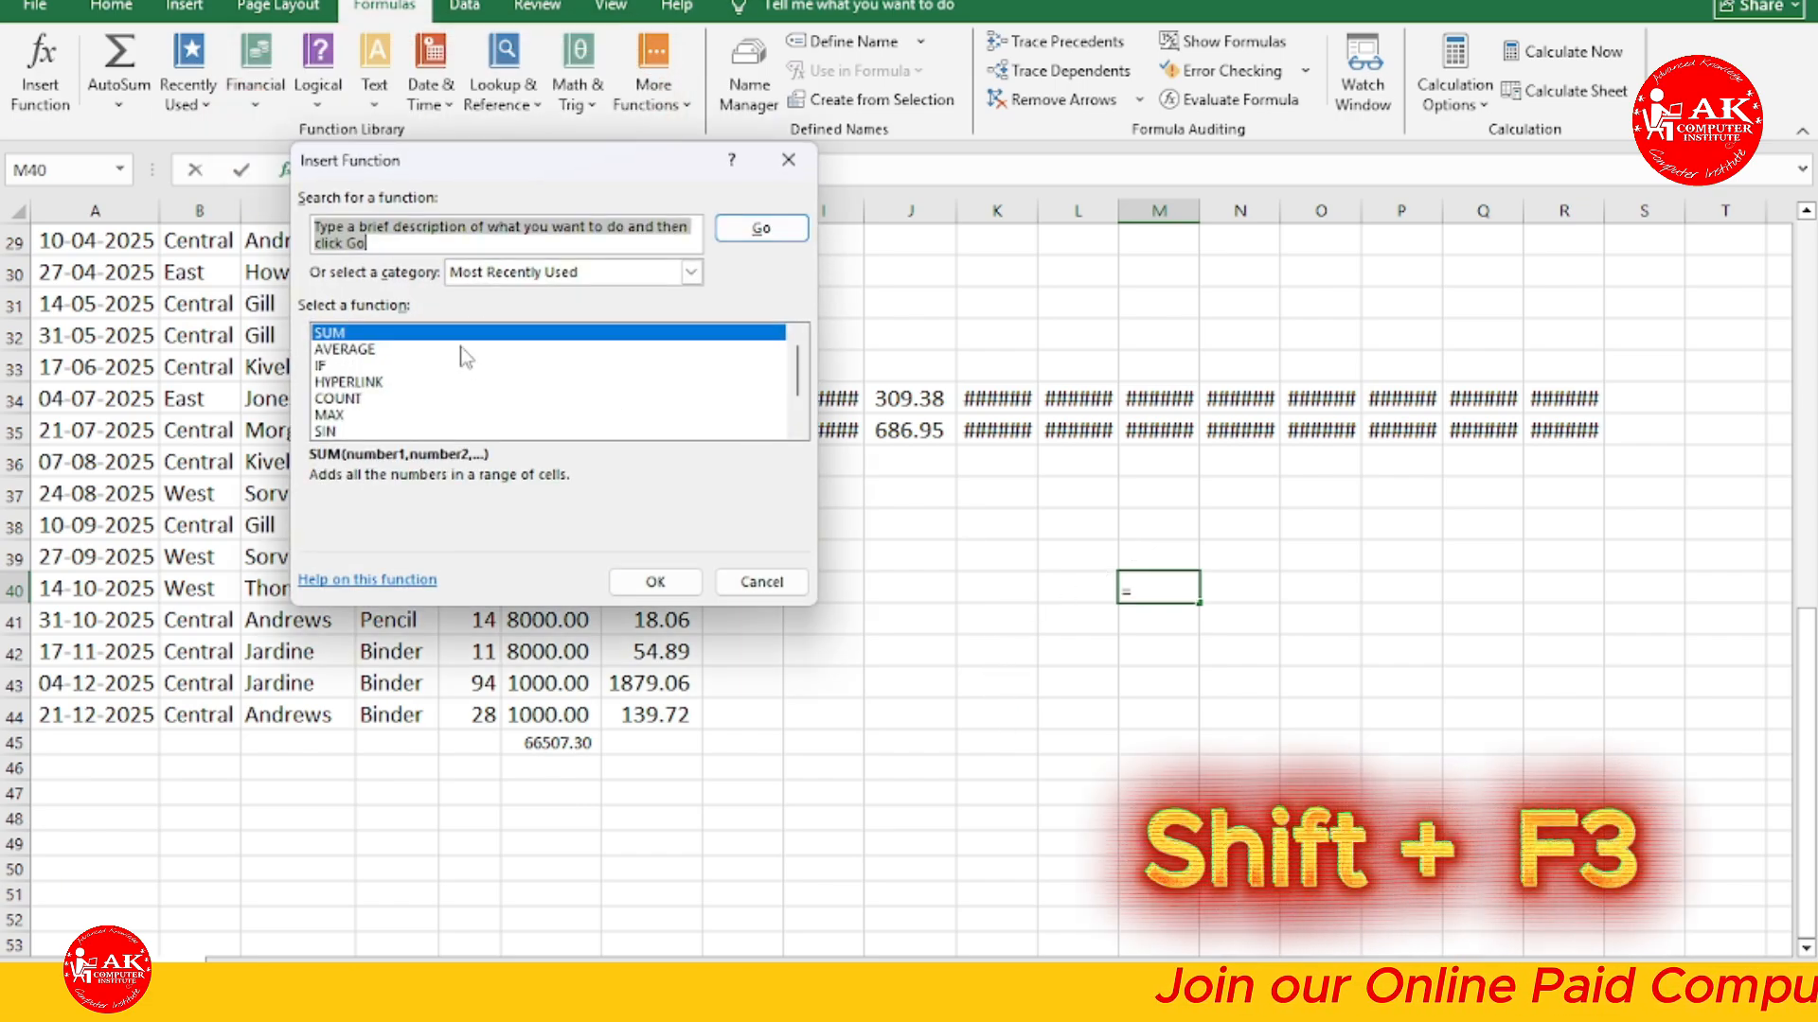
left_click(769, 431)
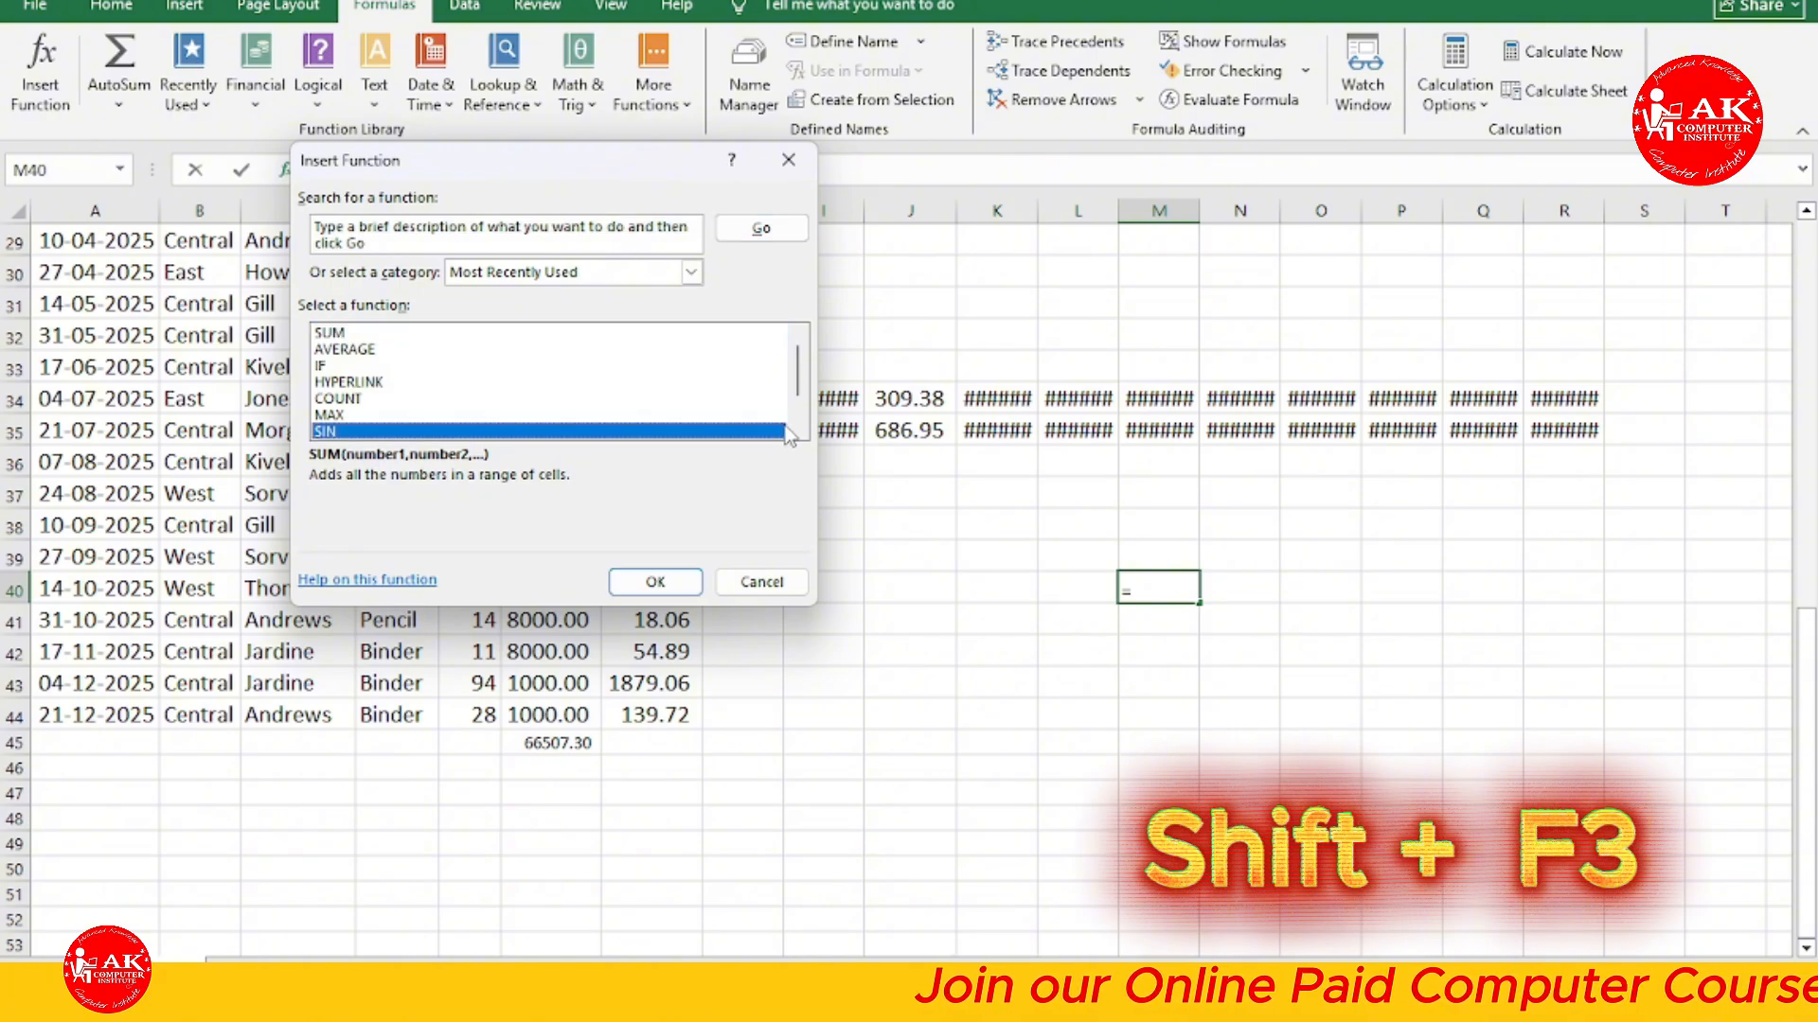
left_click(798, 430)
left_click(798, 429)
left_click(798, 430)
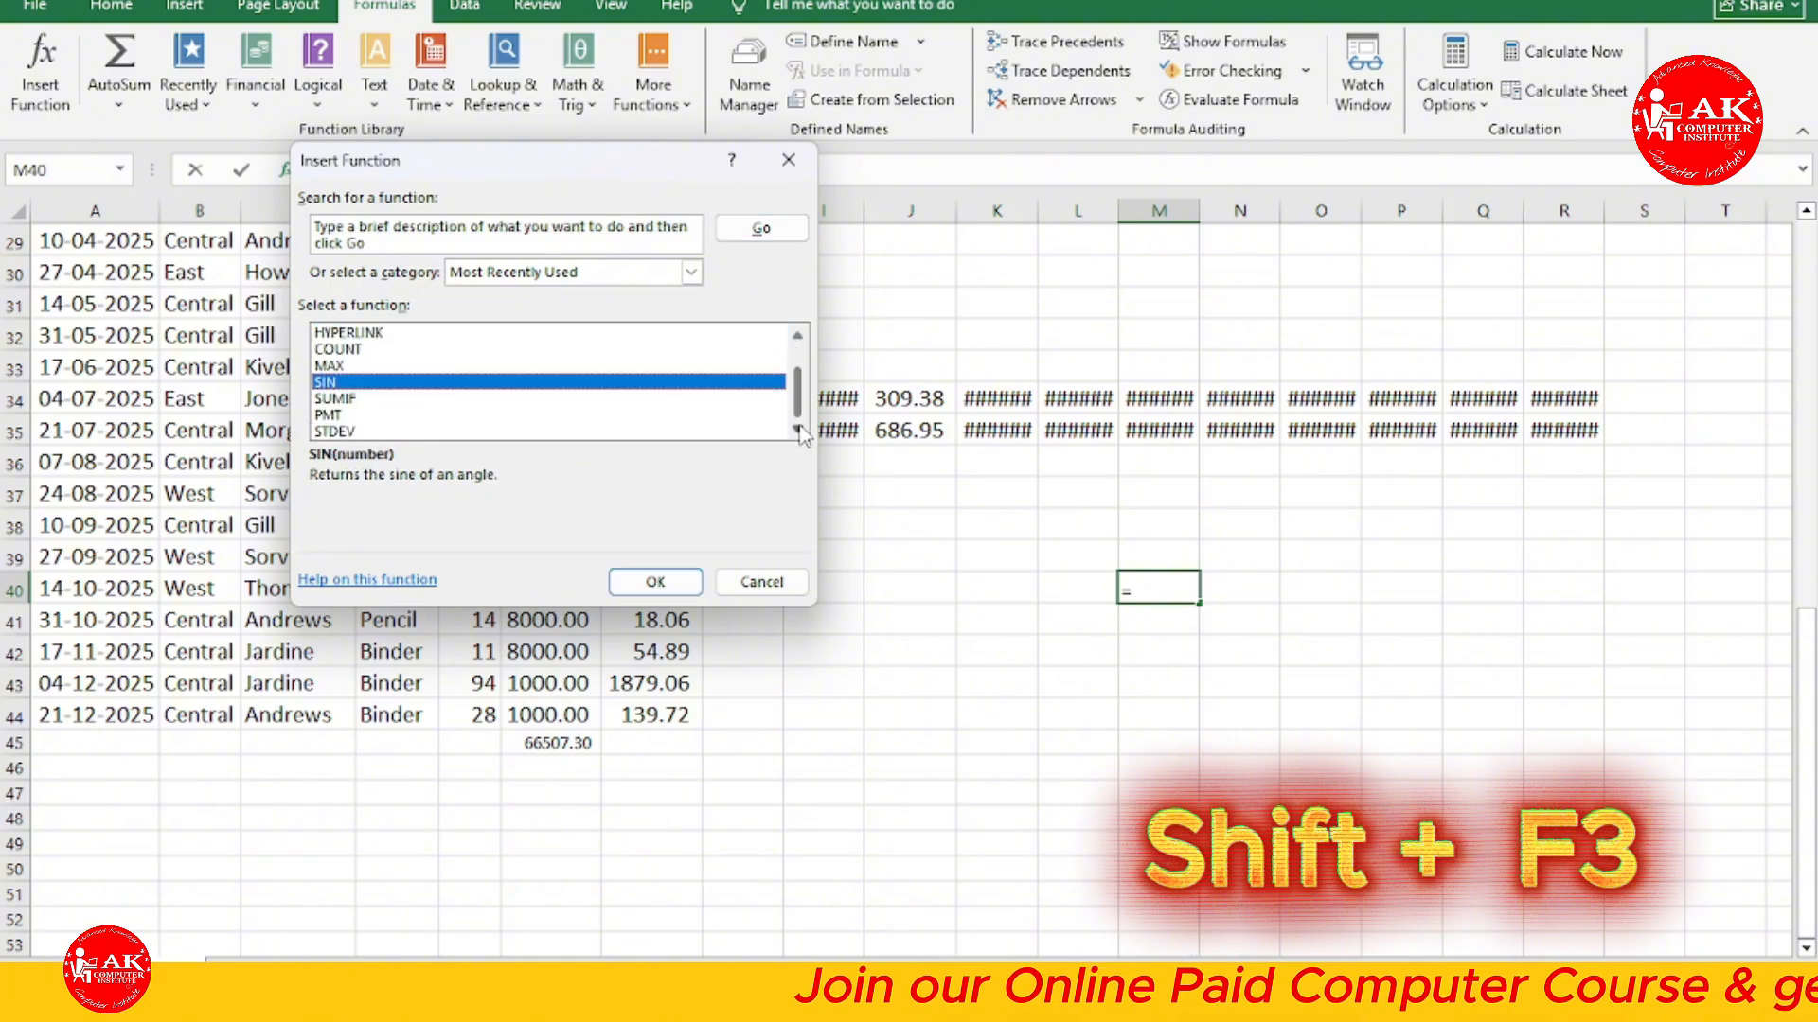
left_click(769, 582)
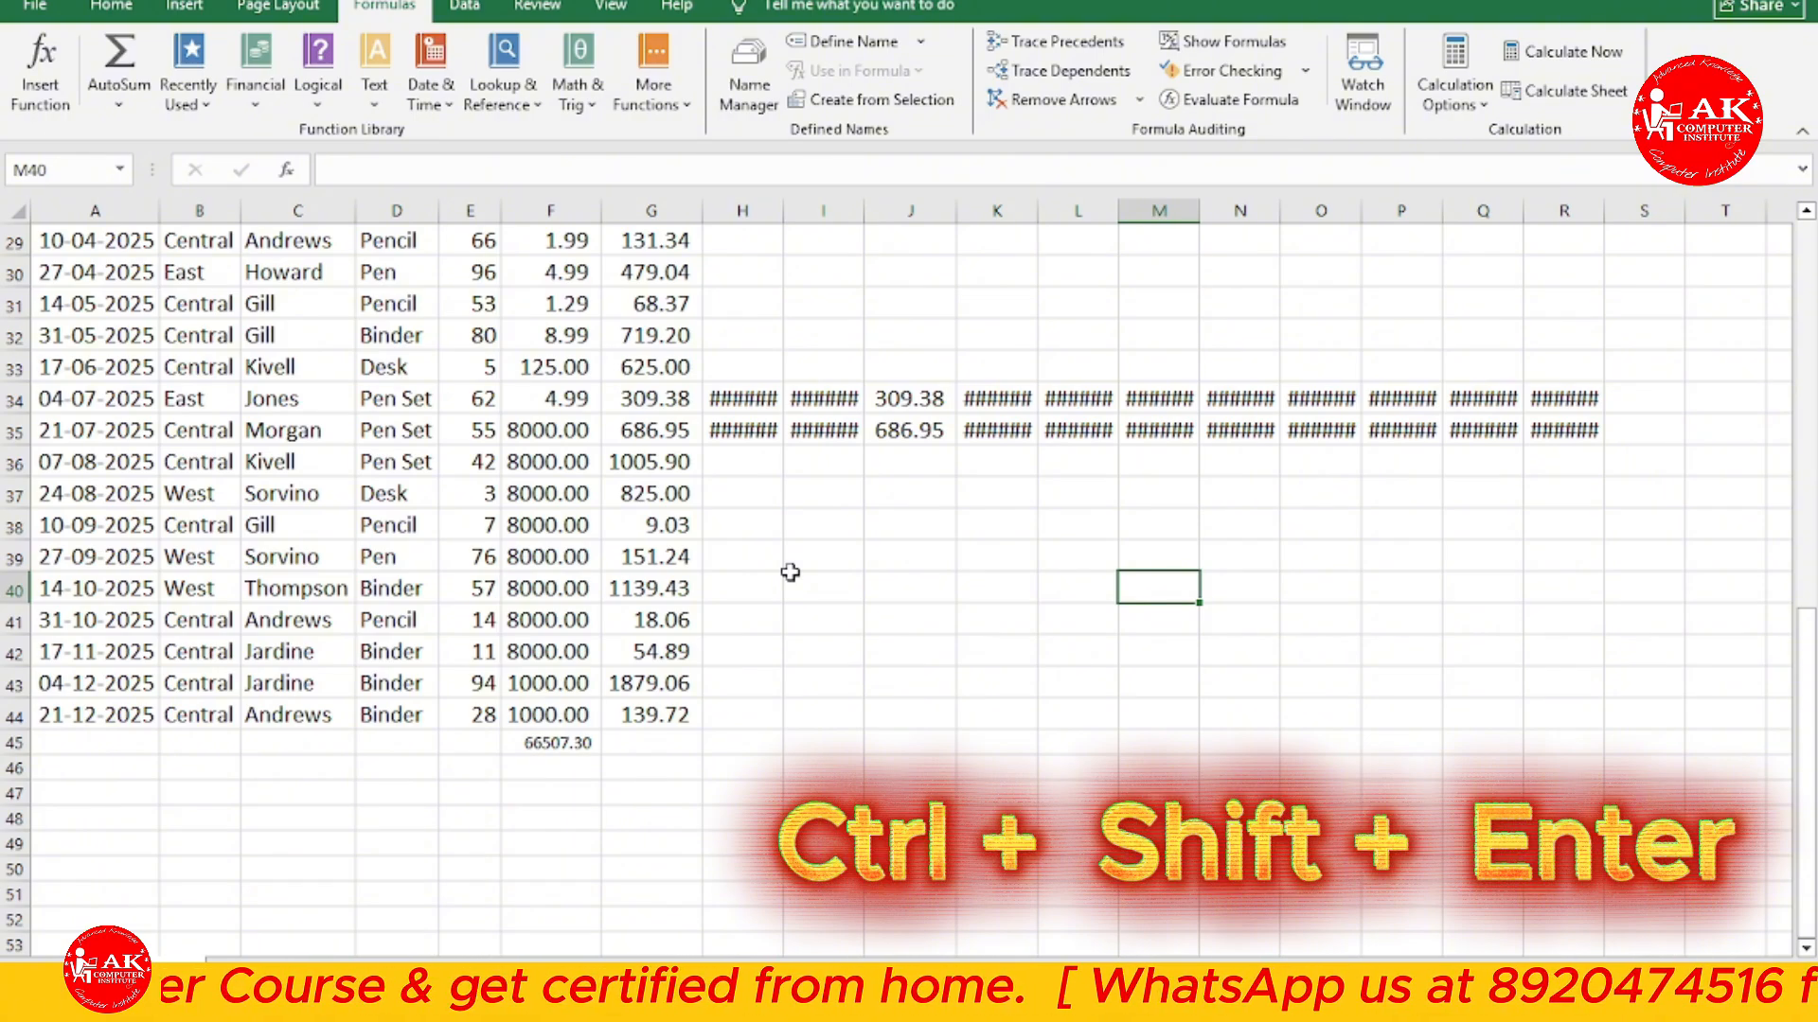
scroll(782, 572, "down", 1)
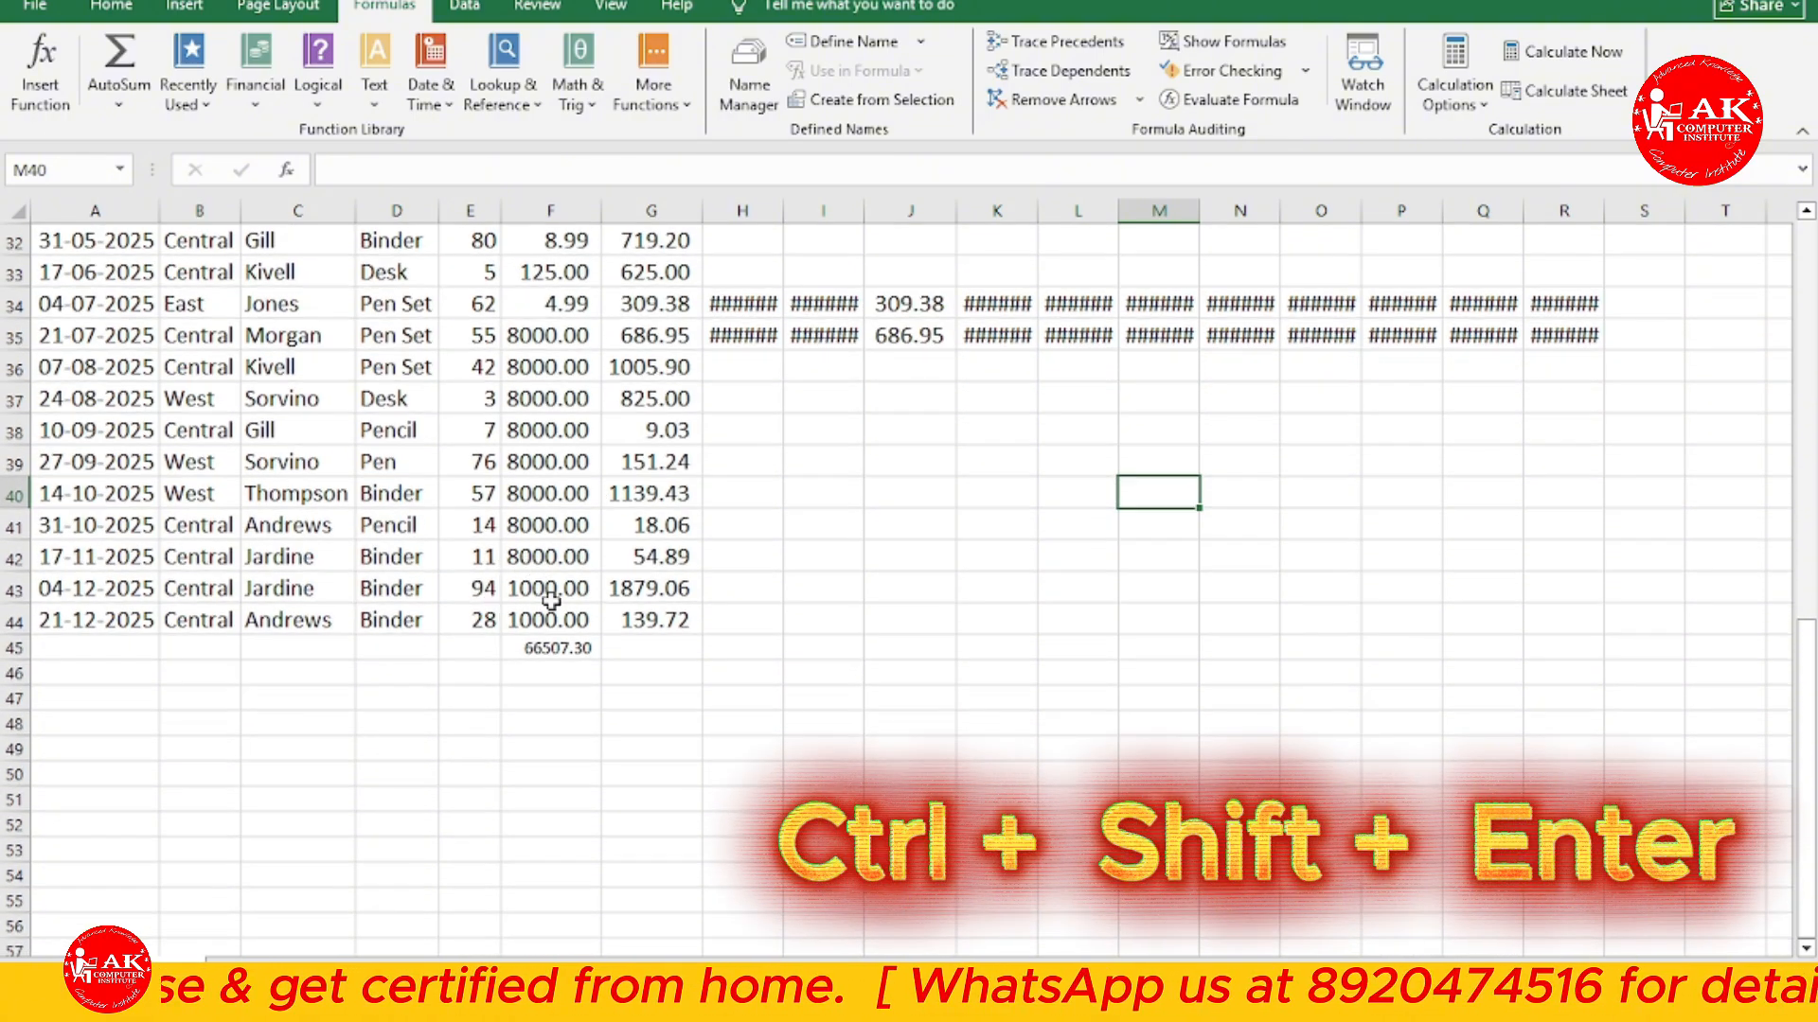
left_click(691, 629)
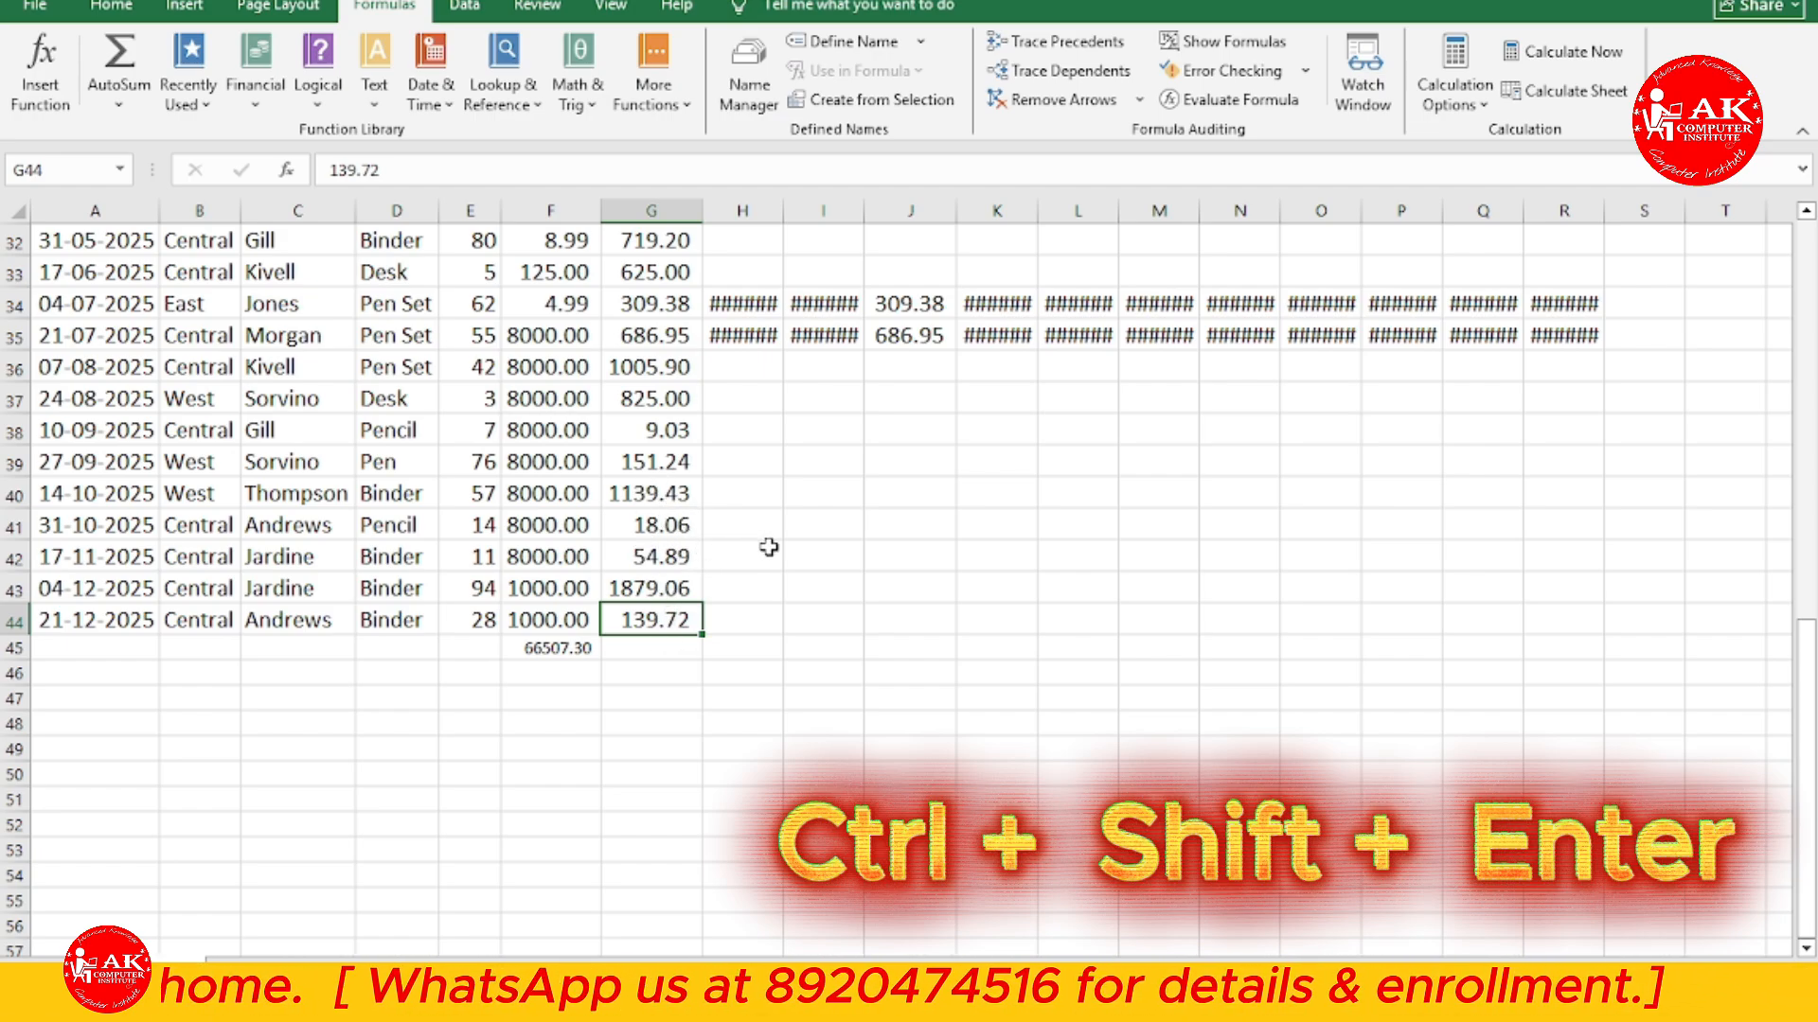
left_click(826, 629)
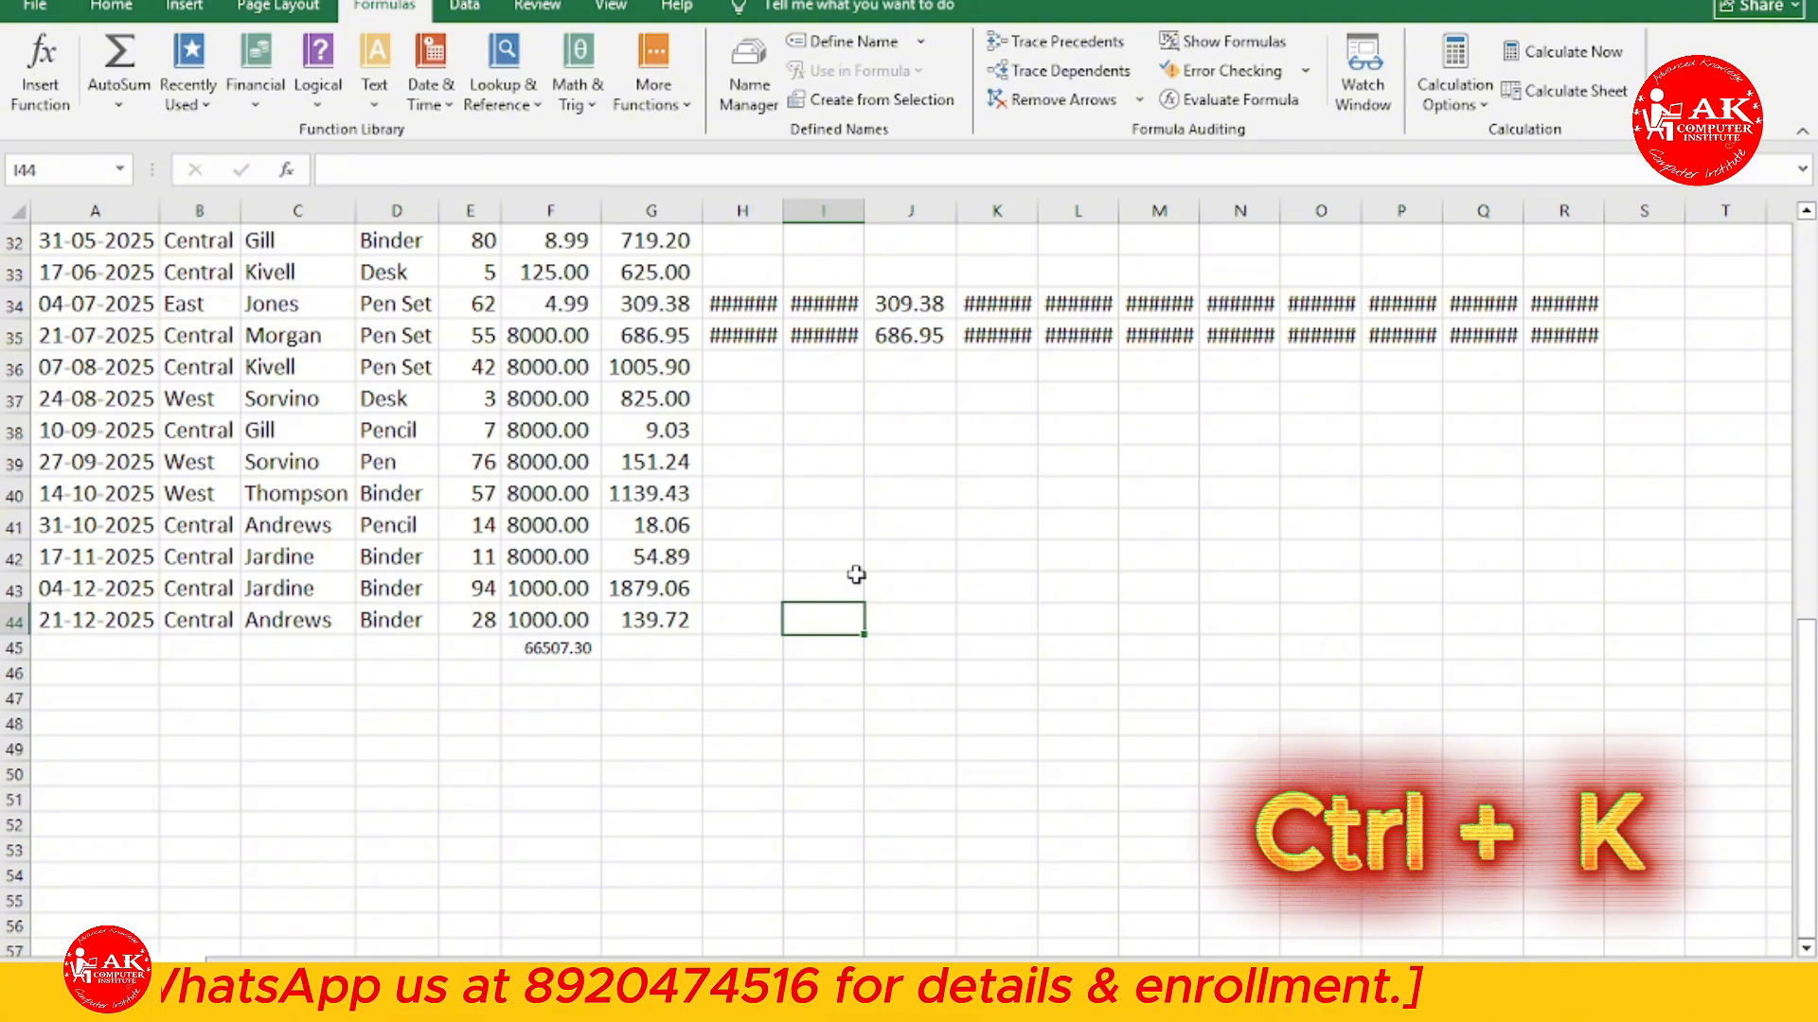
Insert a hyperlink in cell I44 to the Desktop PDF file "100 Excel Shortcut Keys With Uses"
key("ctrl+k")
left_click(393, 303)
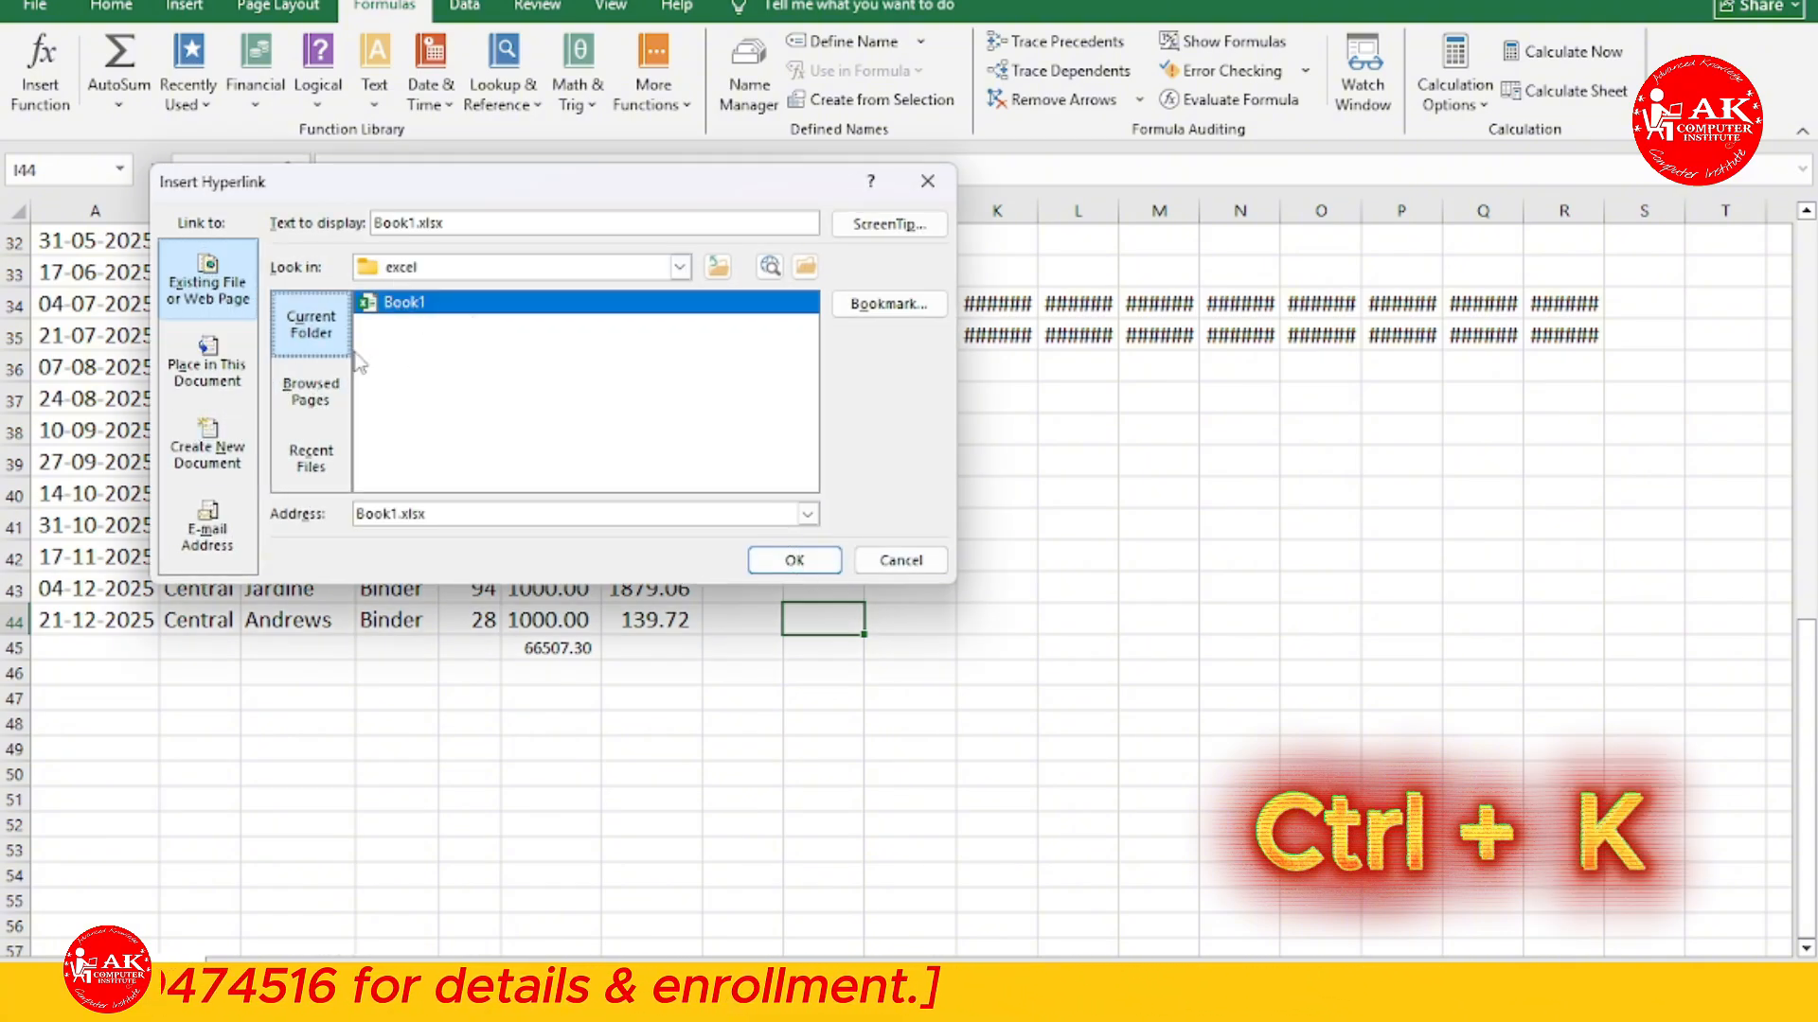
left_click(680, 267)
left_click(411, 291)
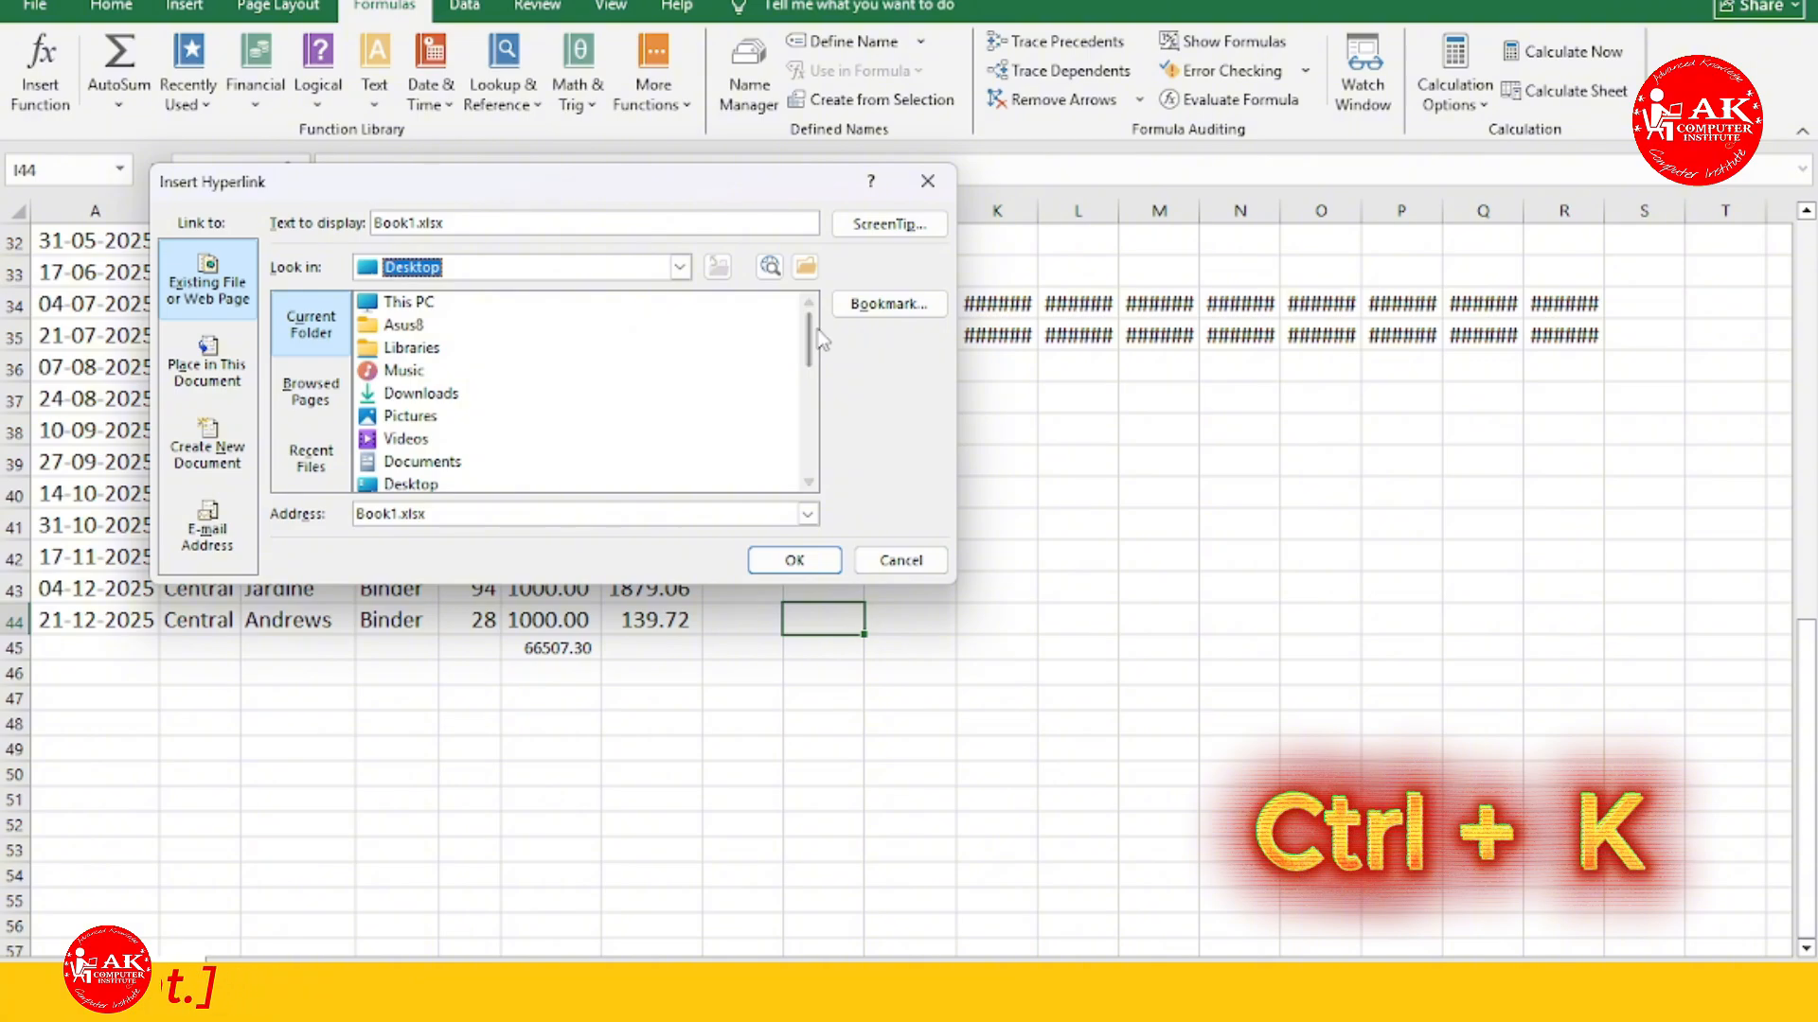
left_click_drag(814, 340, 814, 416)
left_click(568, 393)
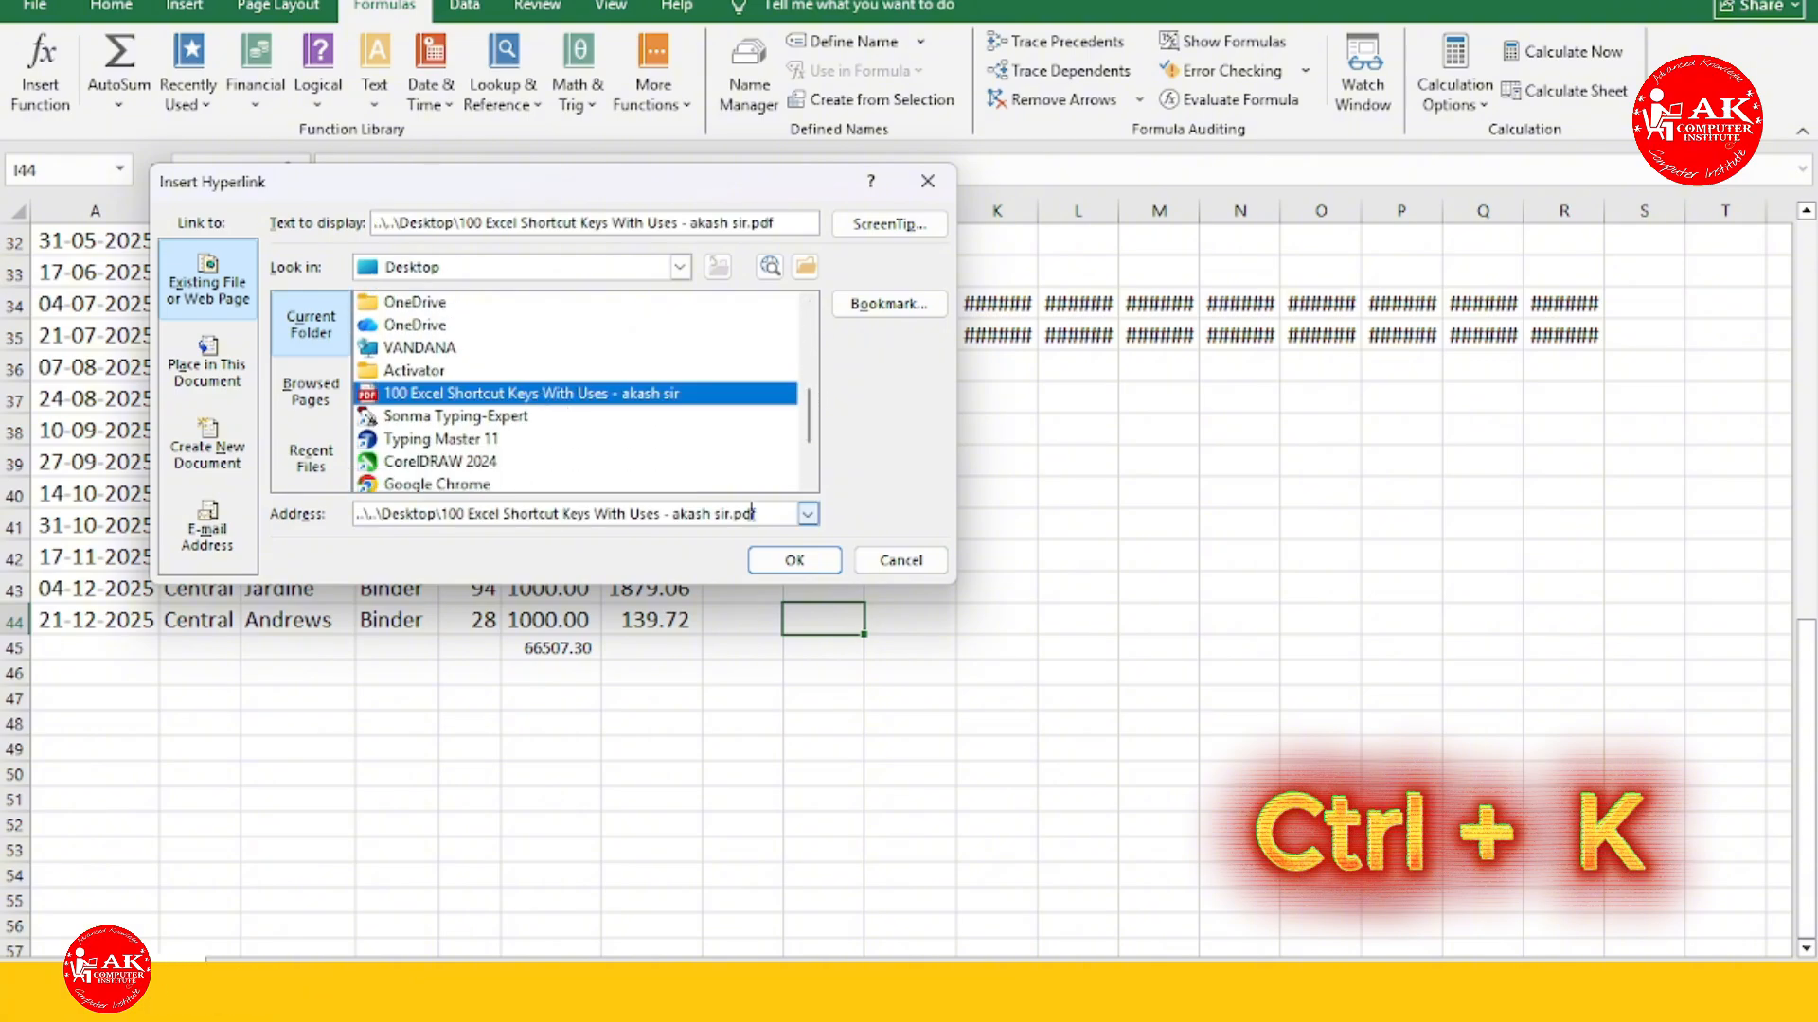
left_click(794, 560)
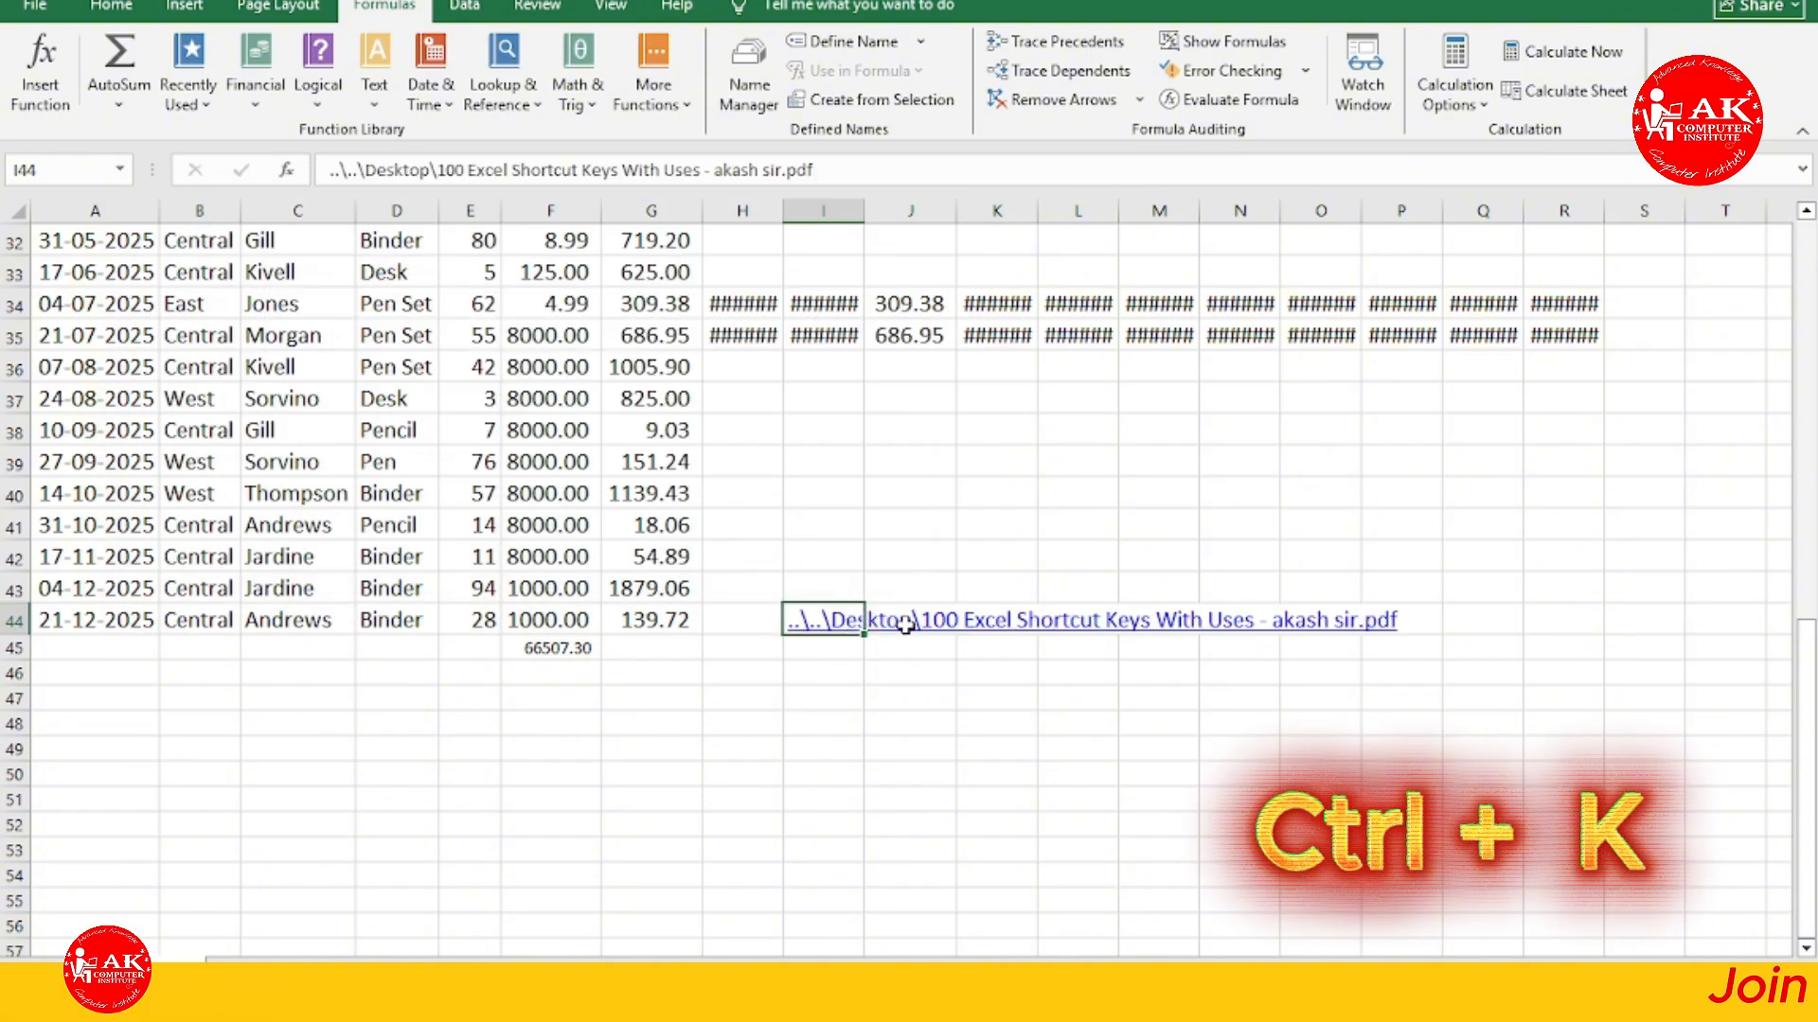
Follow the PDF hyperlink in I44, allow the file to open, look through its shortcut list, and close it
left_click(830, 622)
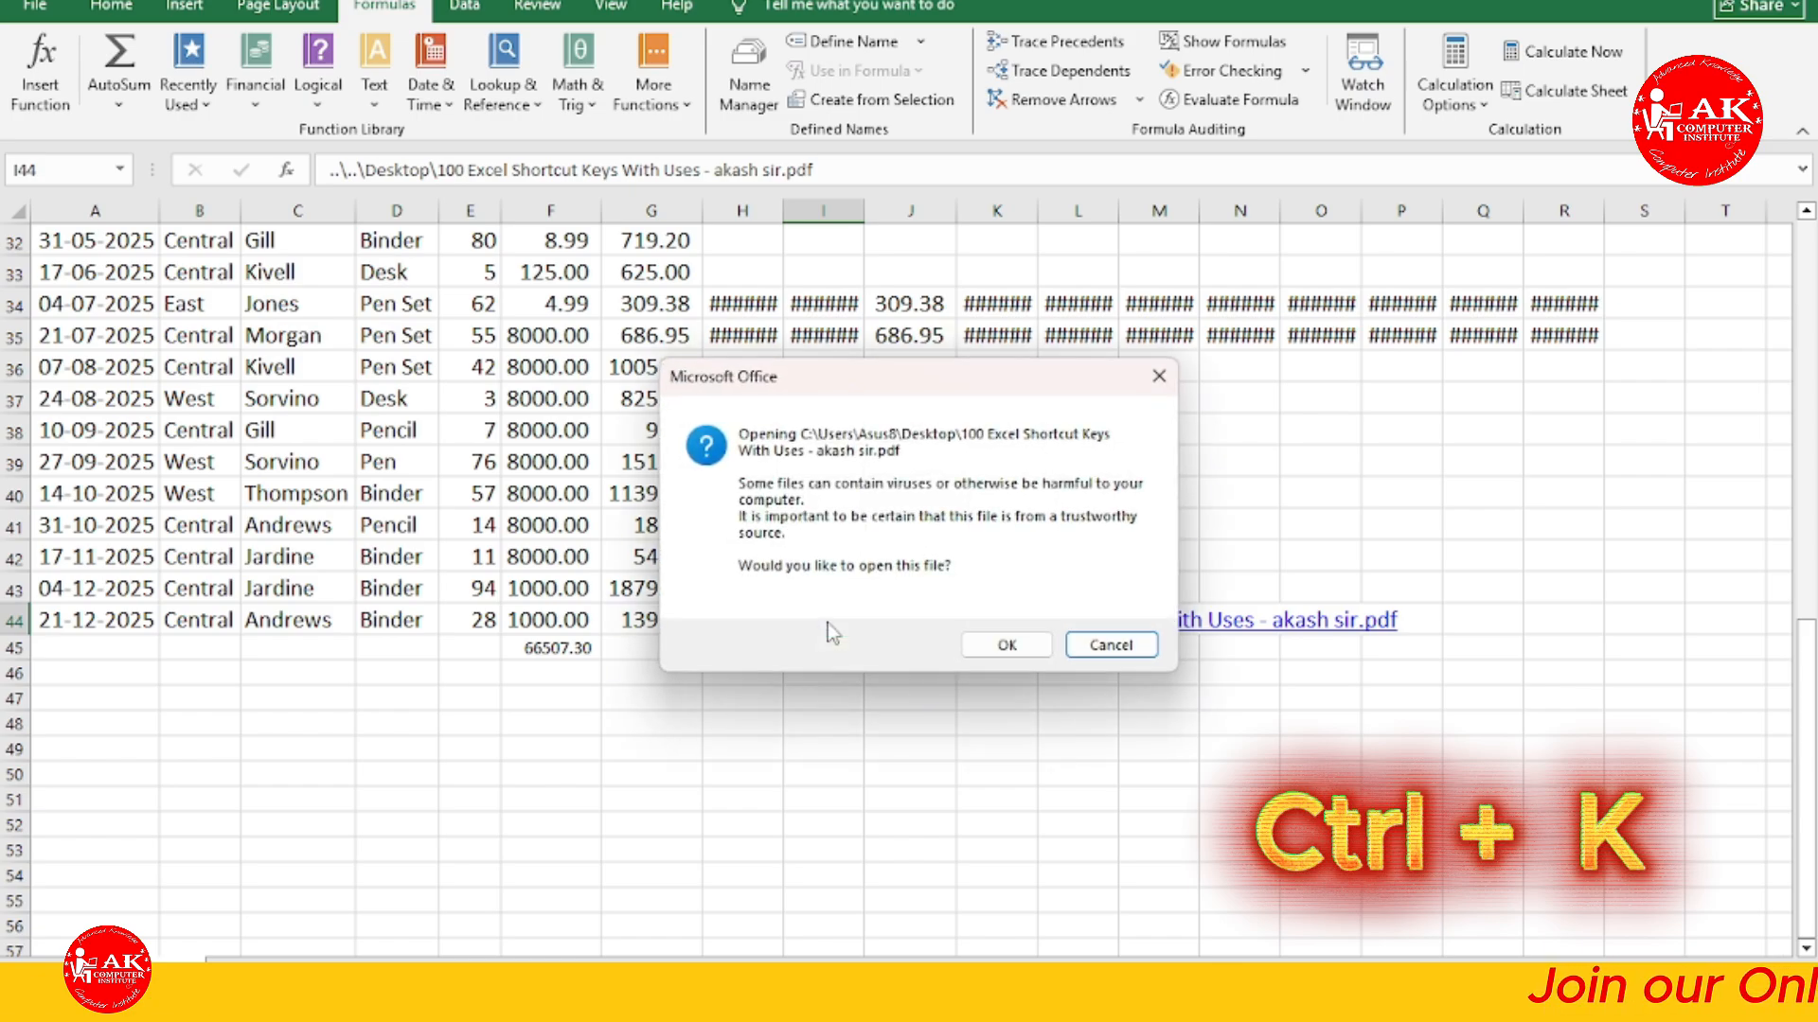
left_click(991, 648)
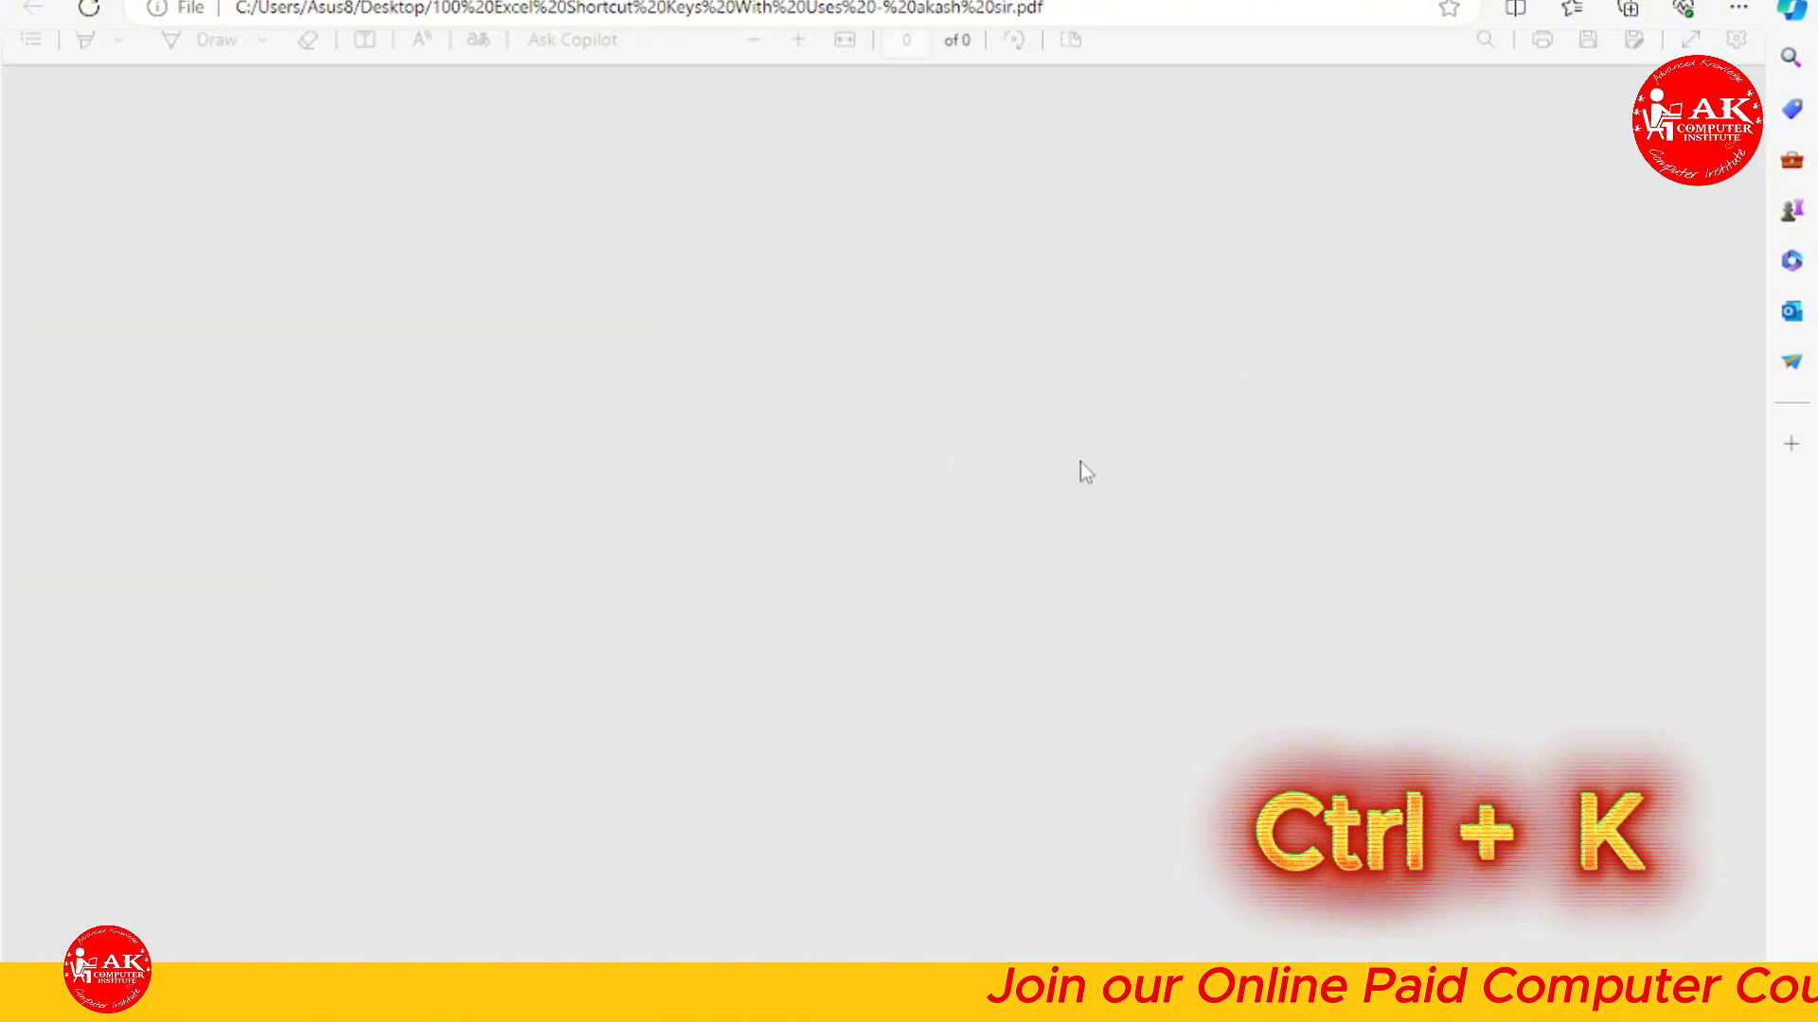
scroll(799, 470, "up", 12)
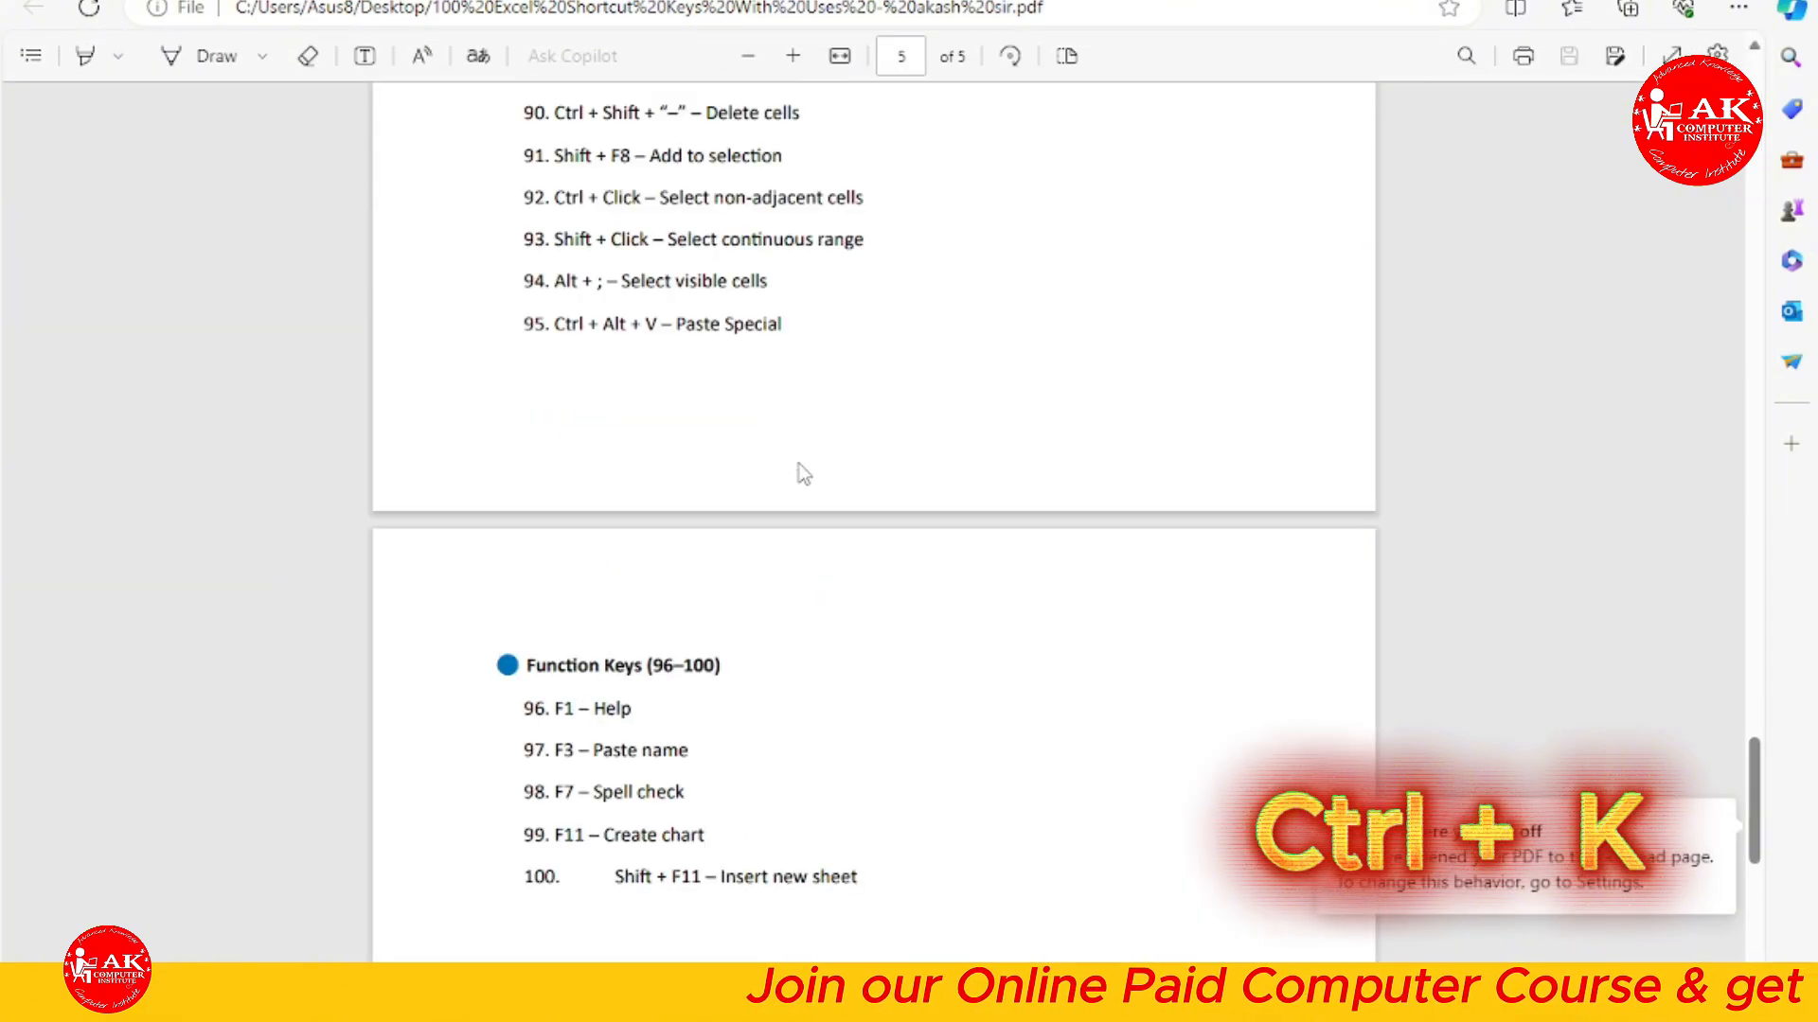
scroll(804, 473, "up", 7)
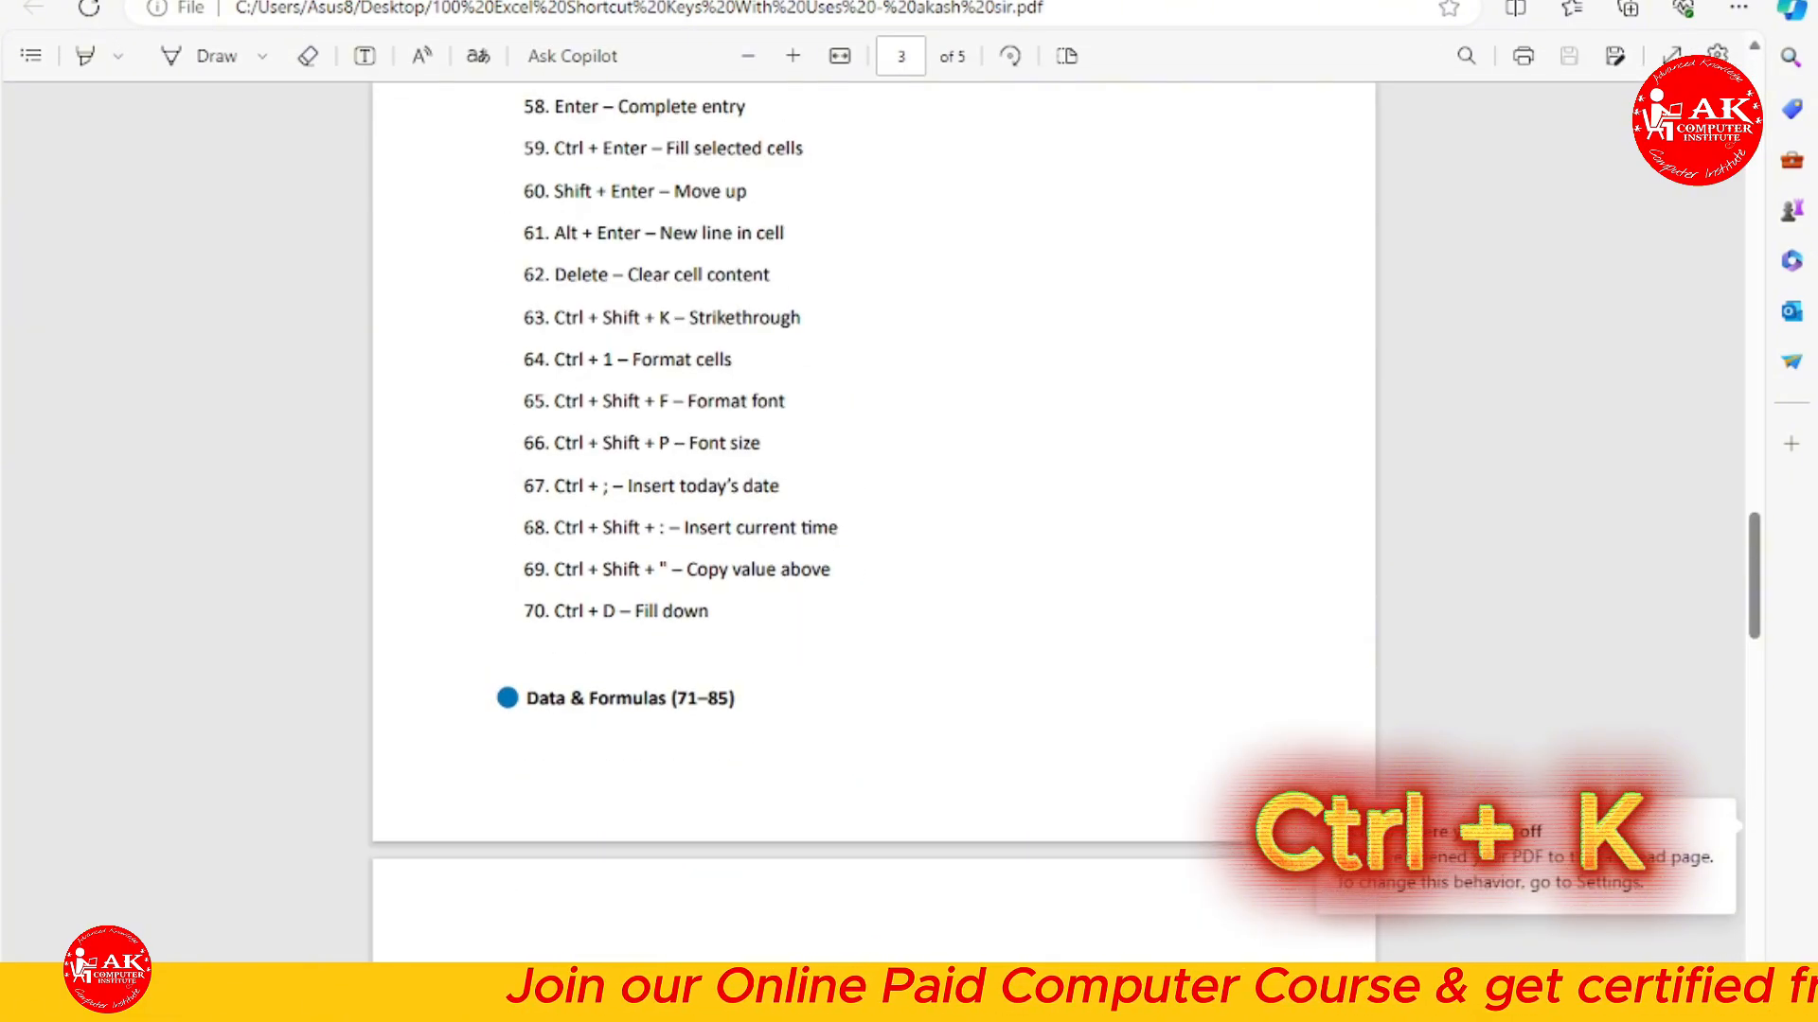
left_click(1787, 2)
left_click(835, 620)
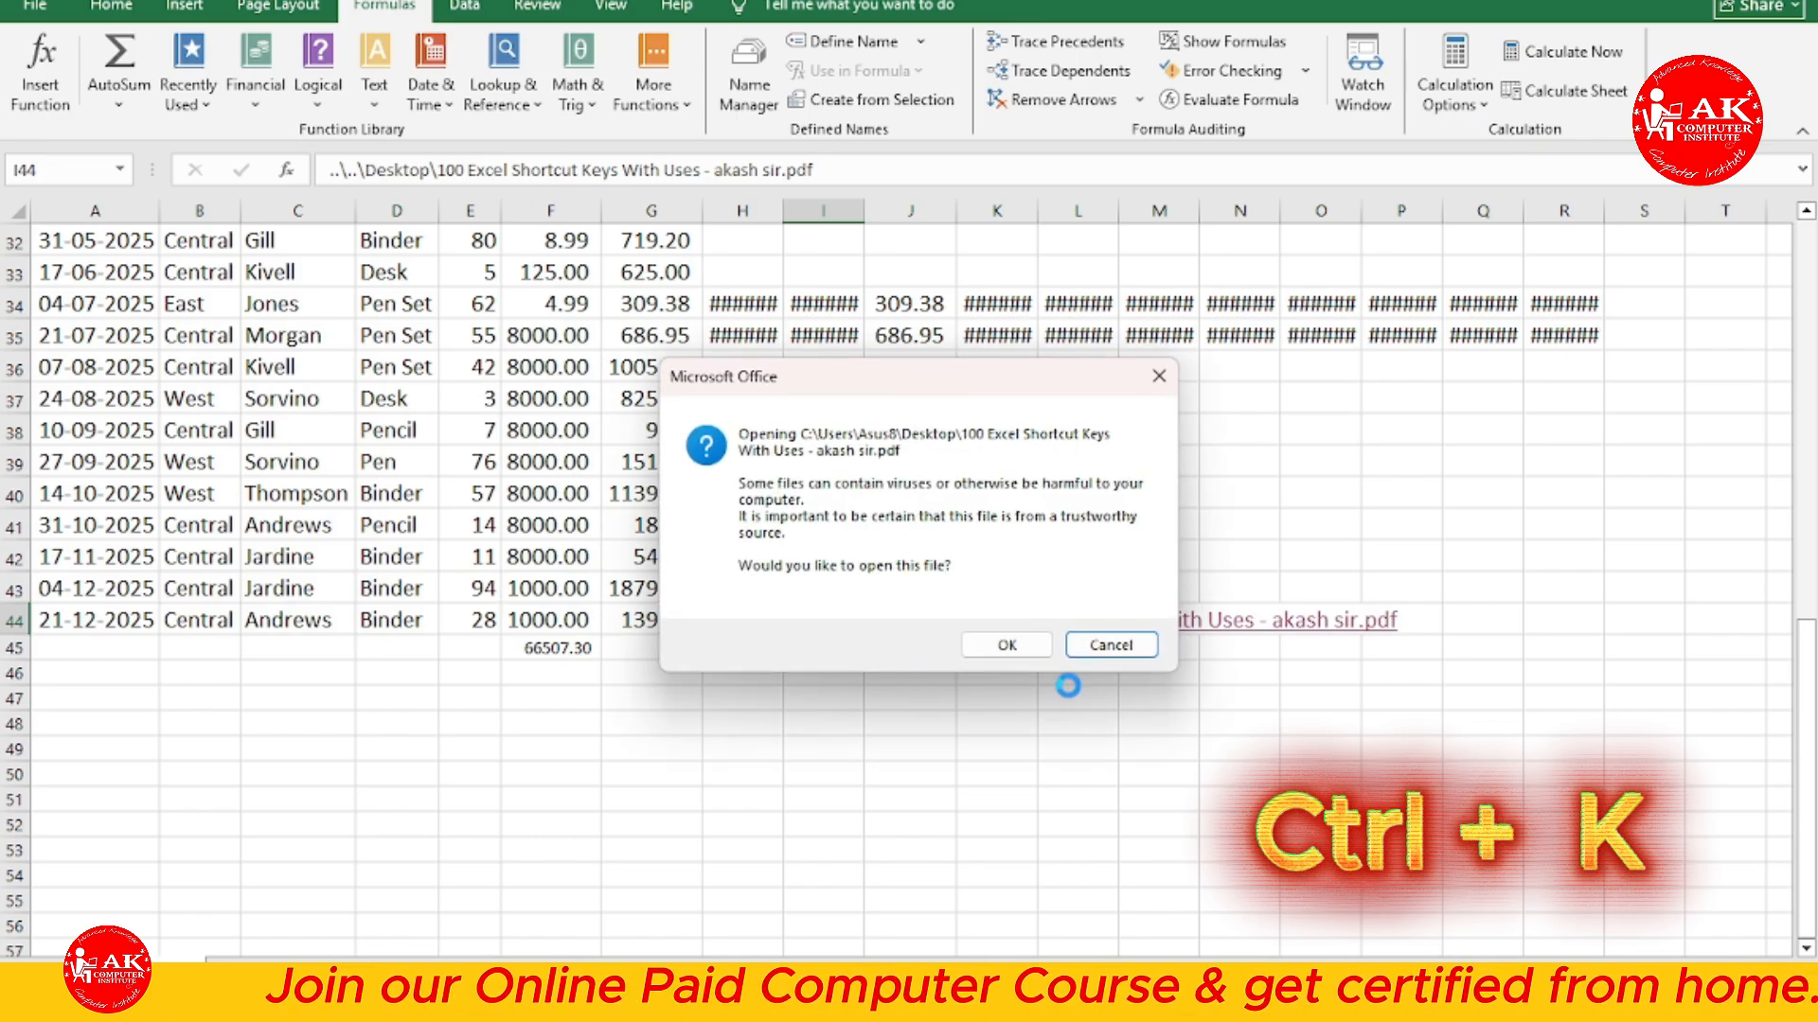
left_click(1105, 639)
left_click(925, 702)
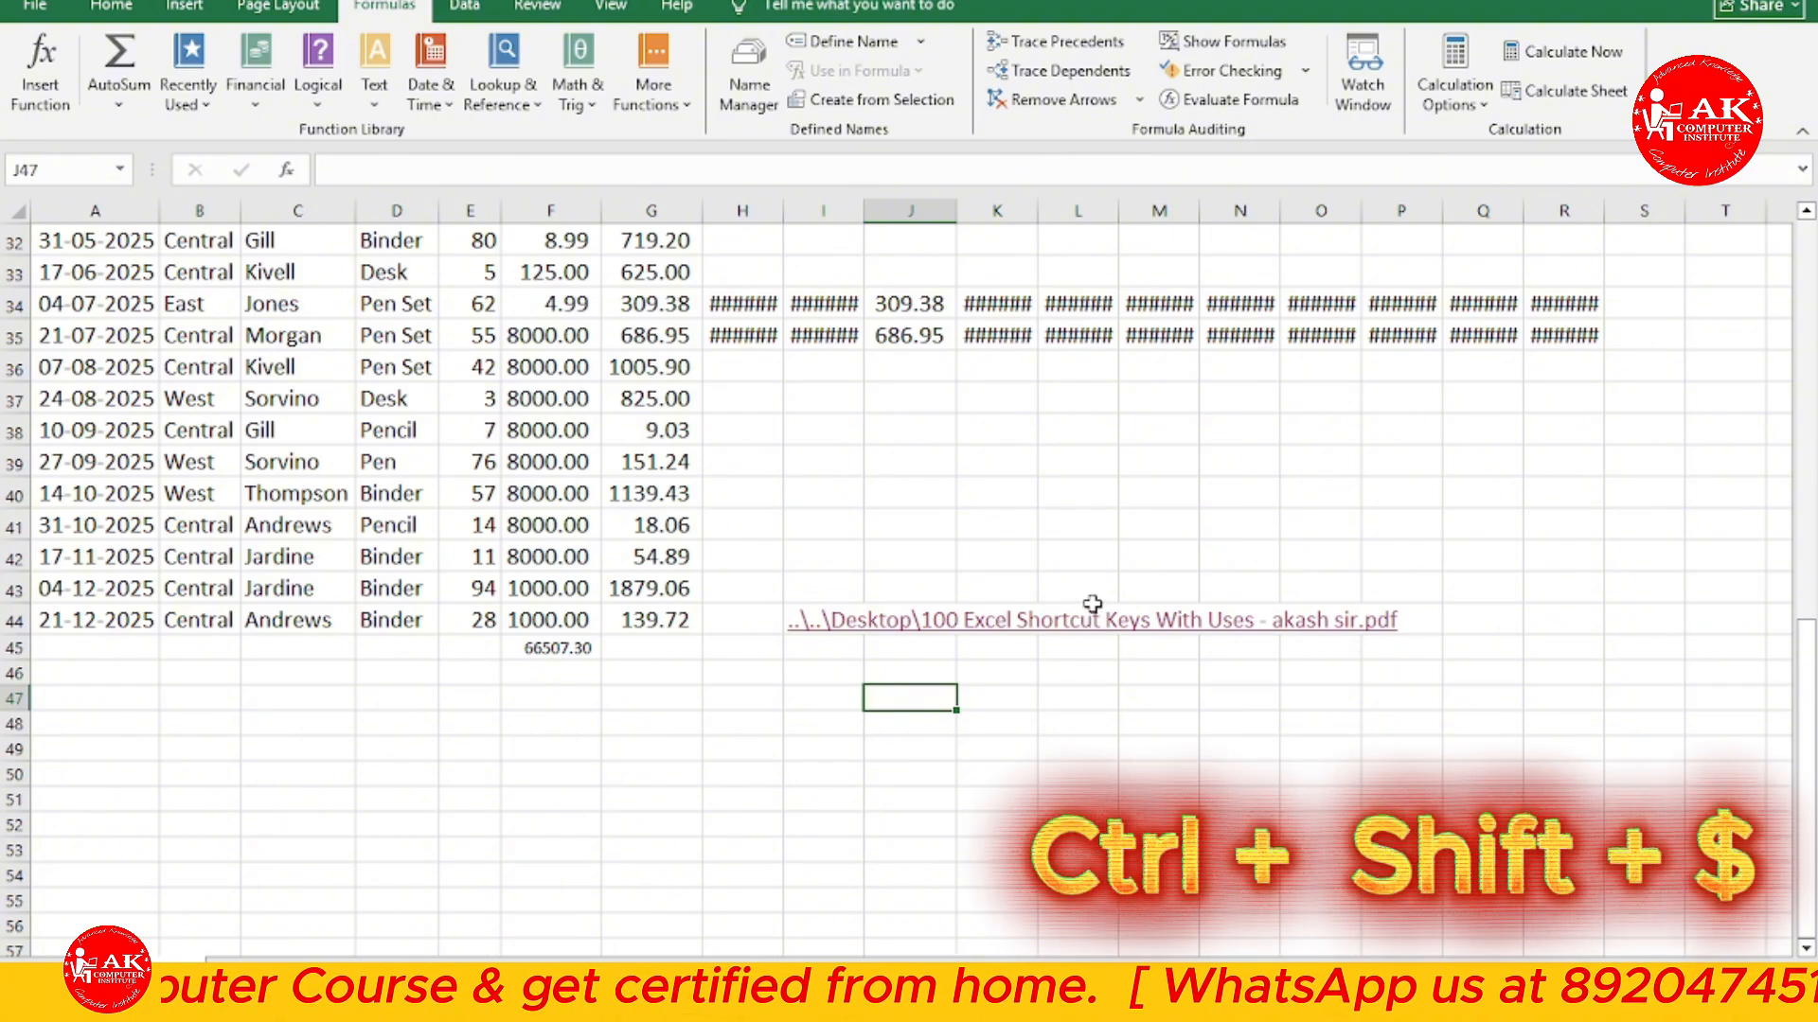
Apply the currency number format to the Total values in G44 and G38:G43
left_click(658, 622)
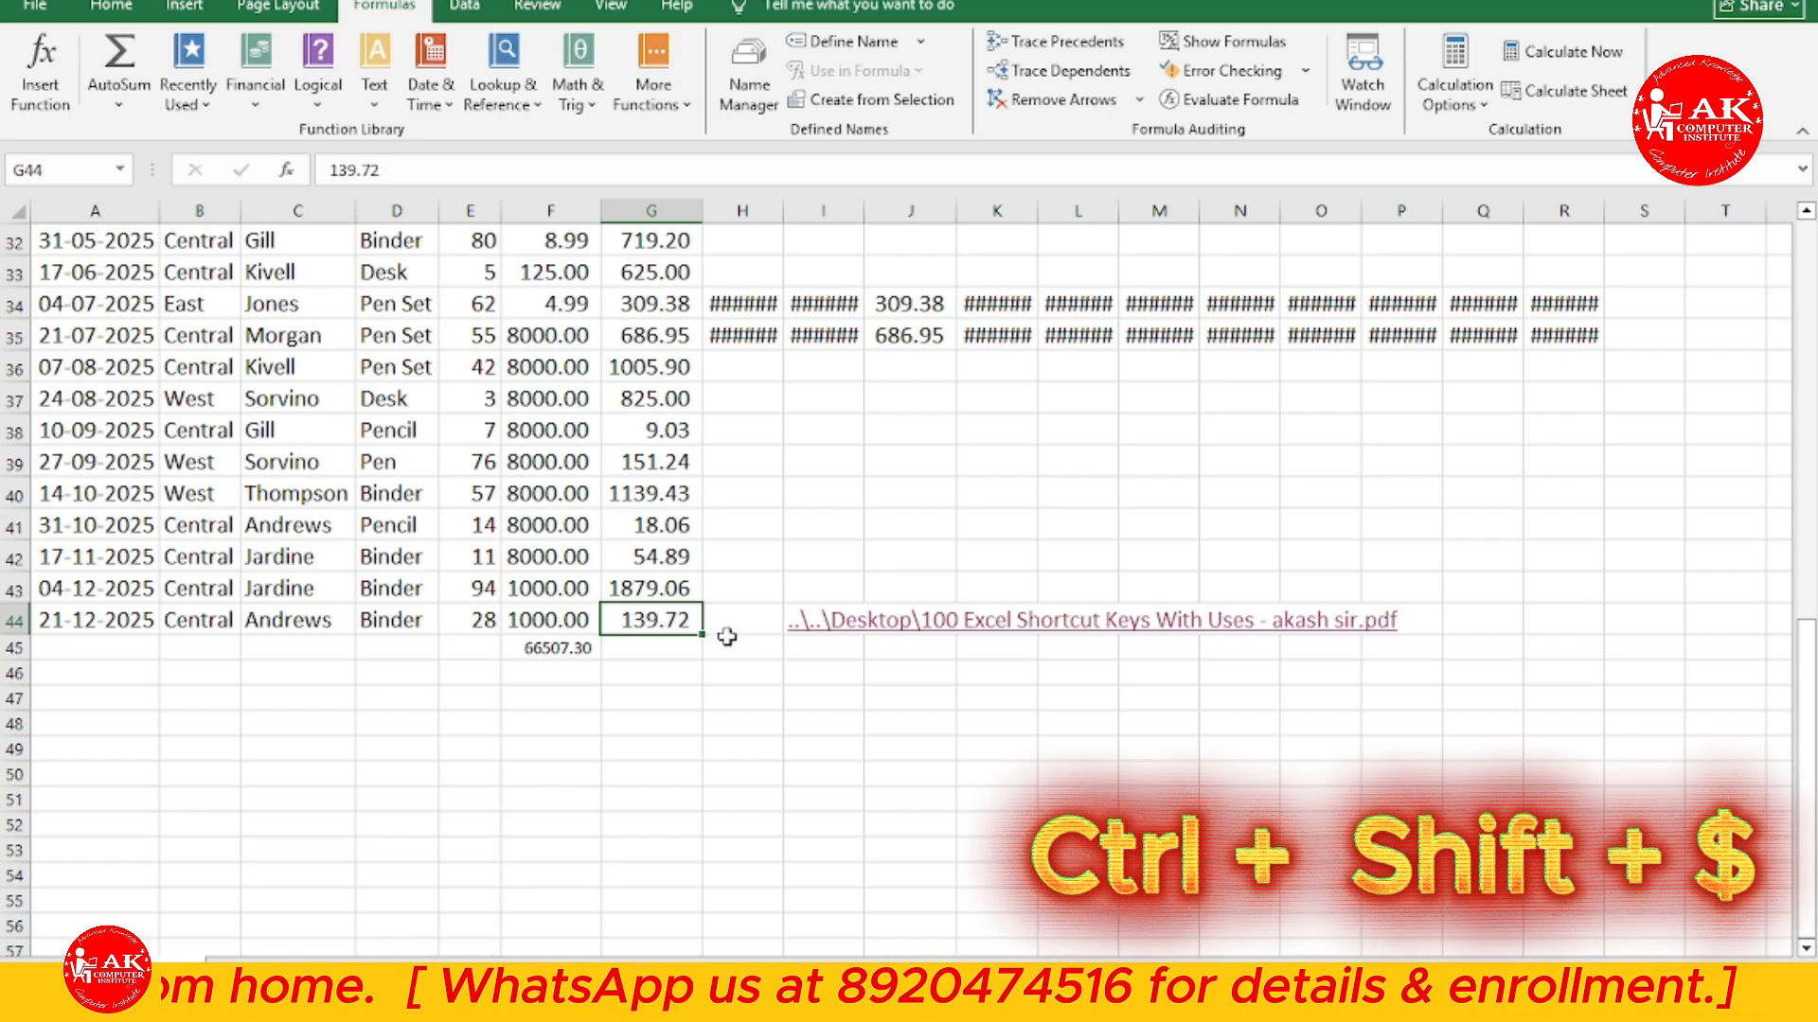
key("ctrl+shift+dollar")
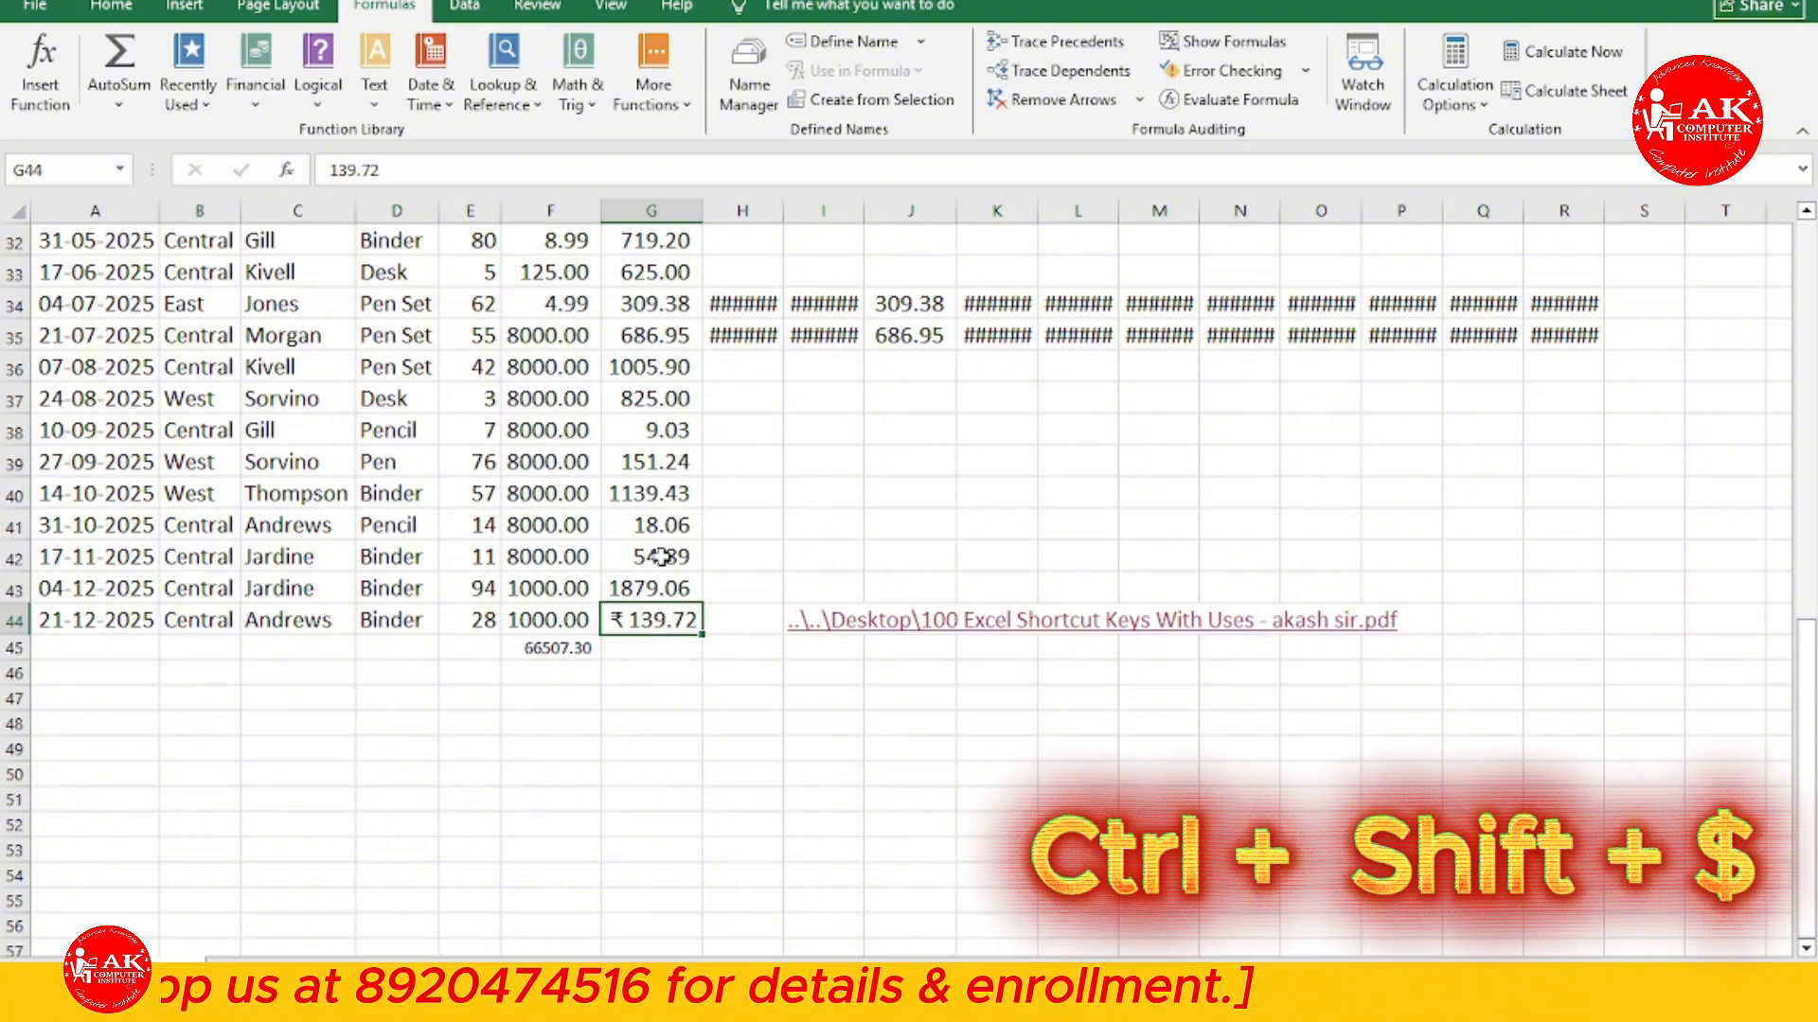
left_click_drag(662, 430, 658, 586)
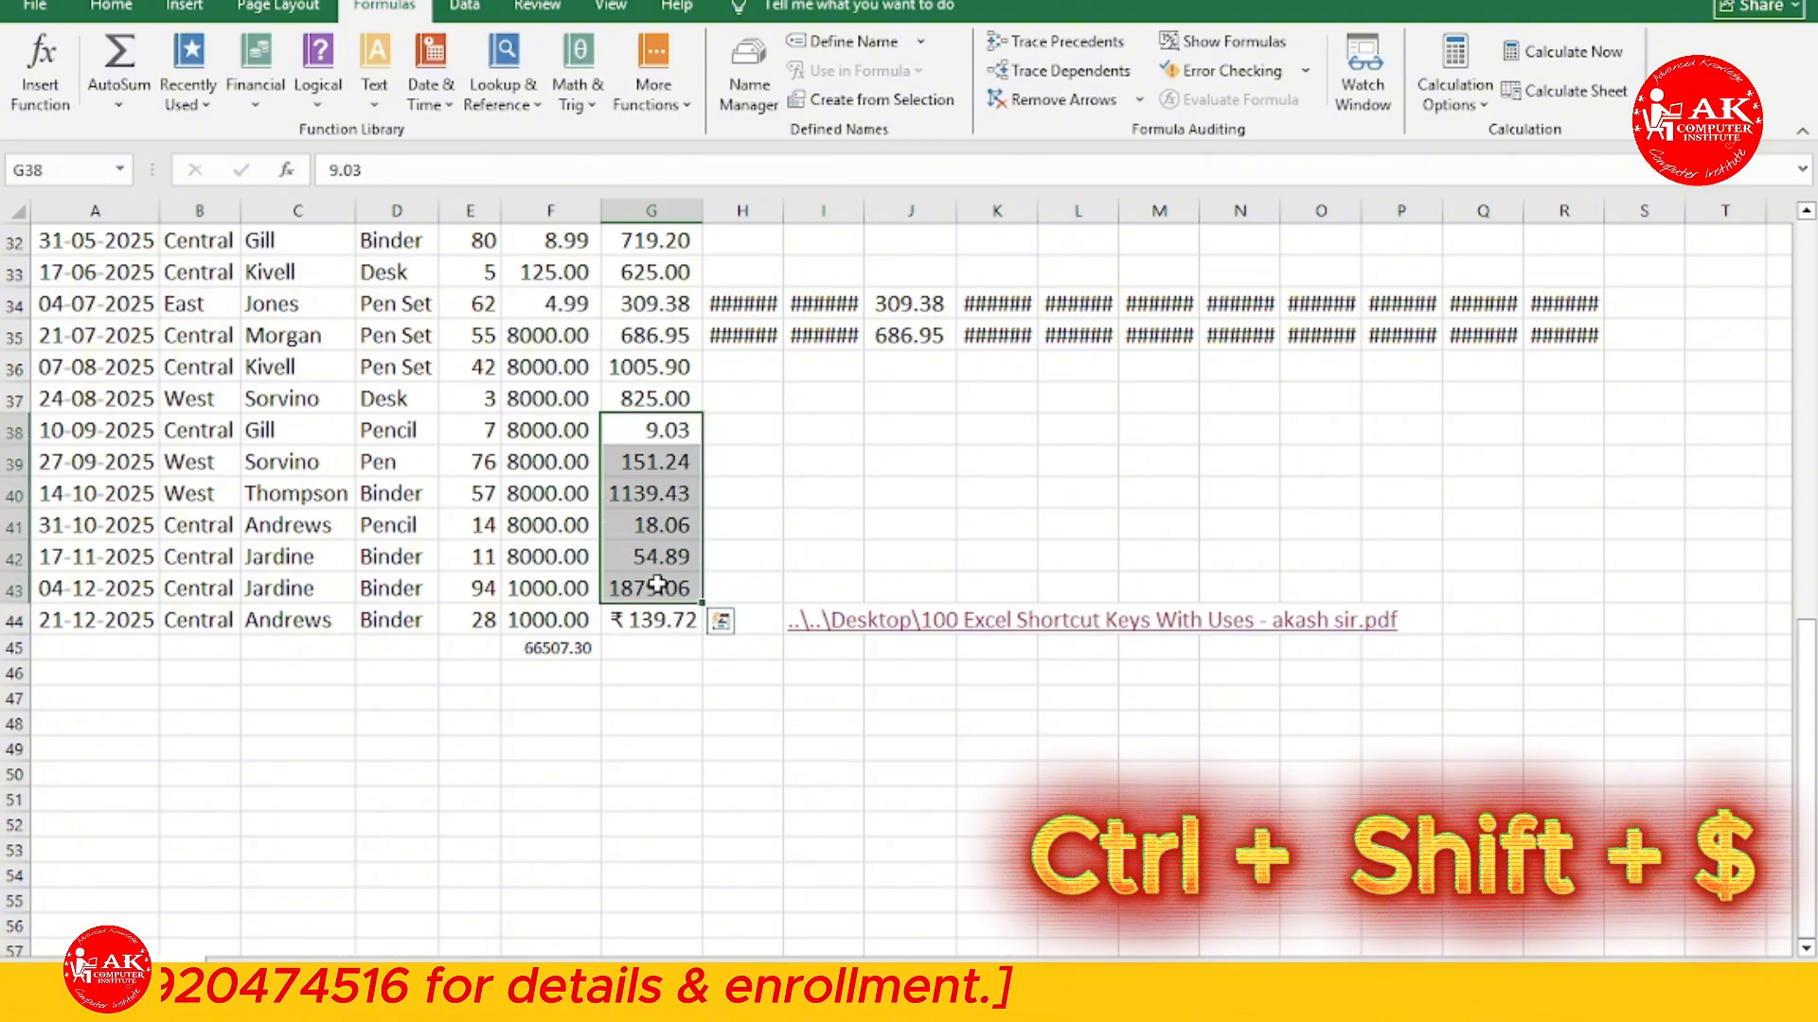
key("ctrl+shift+dollar")
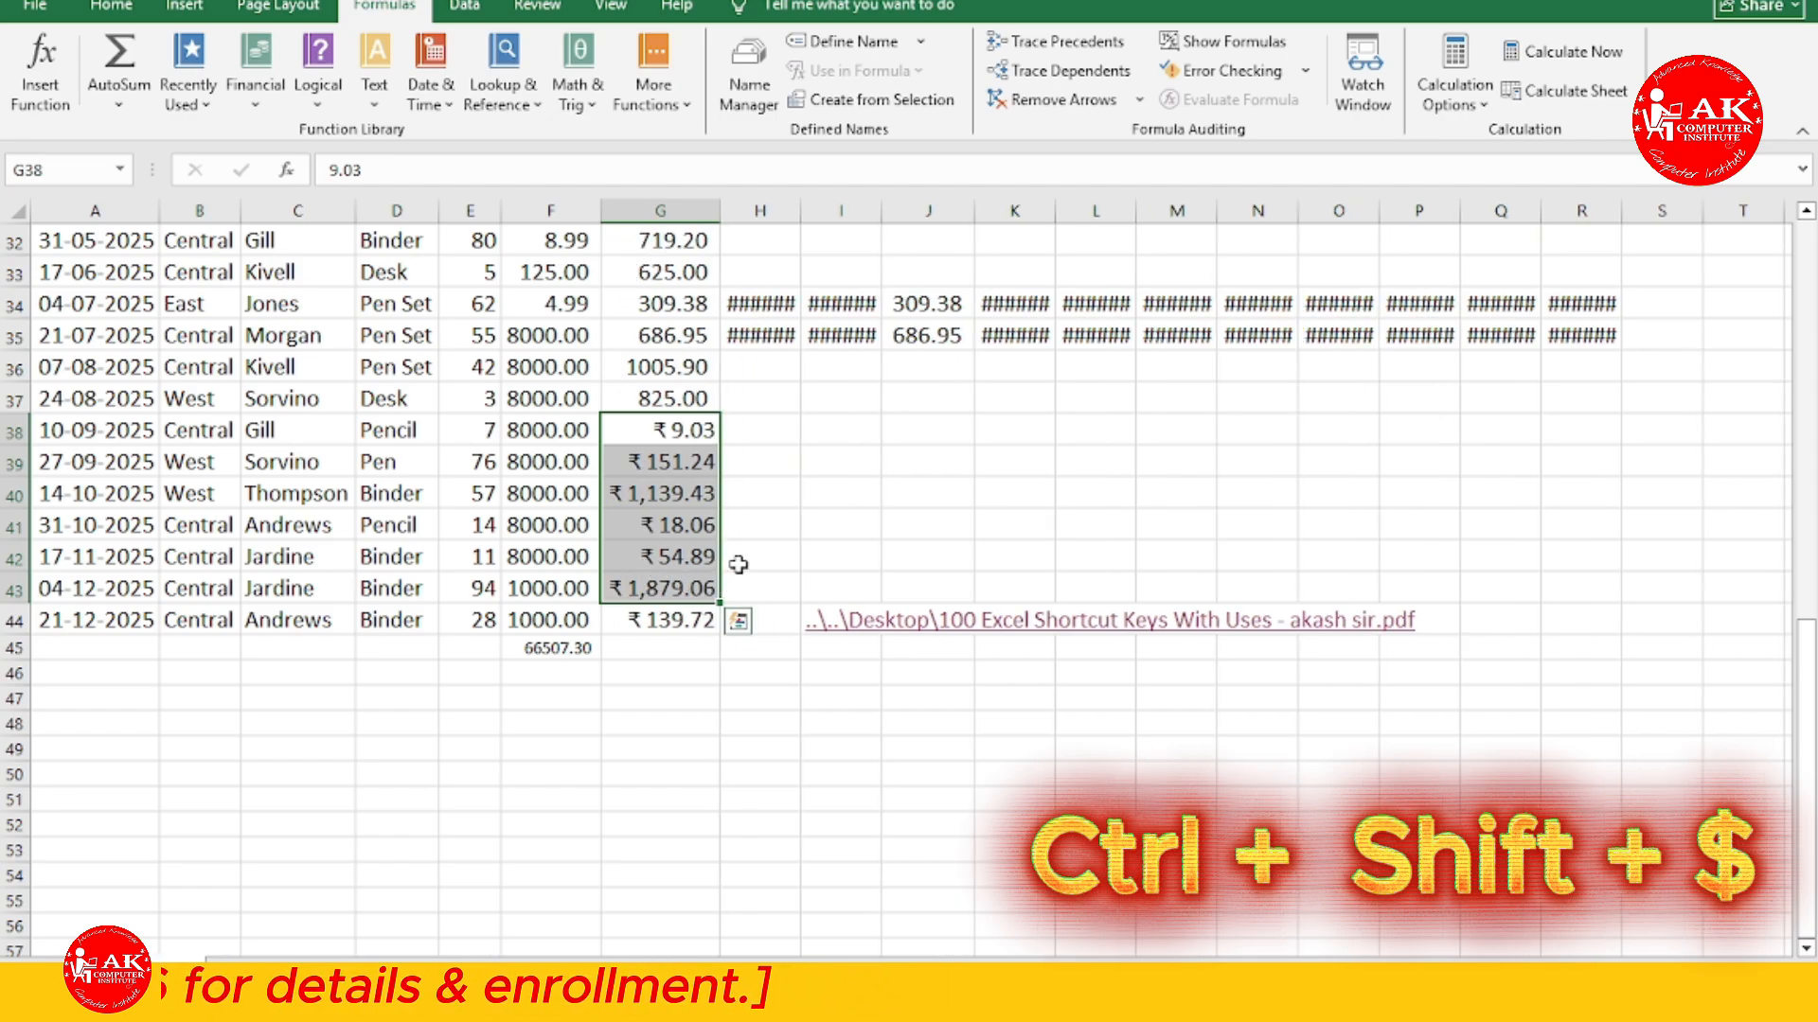
left_click(785, 488)
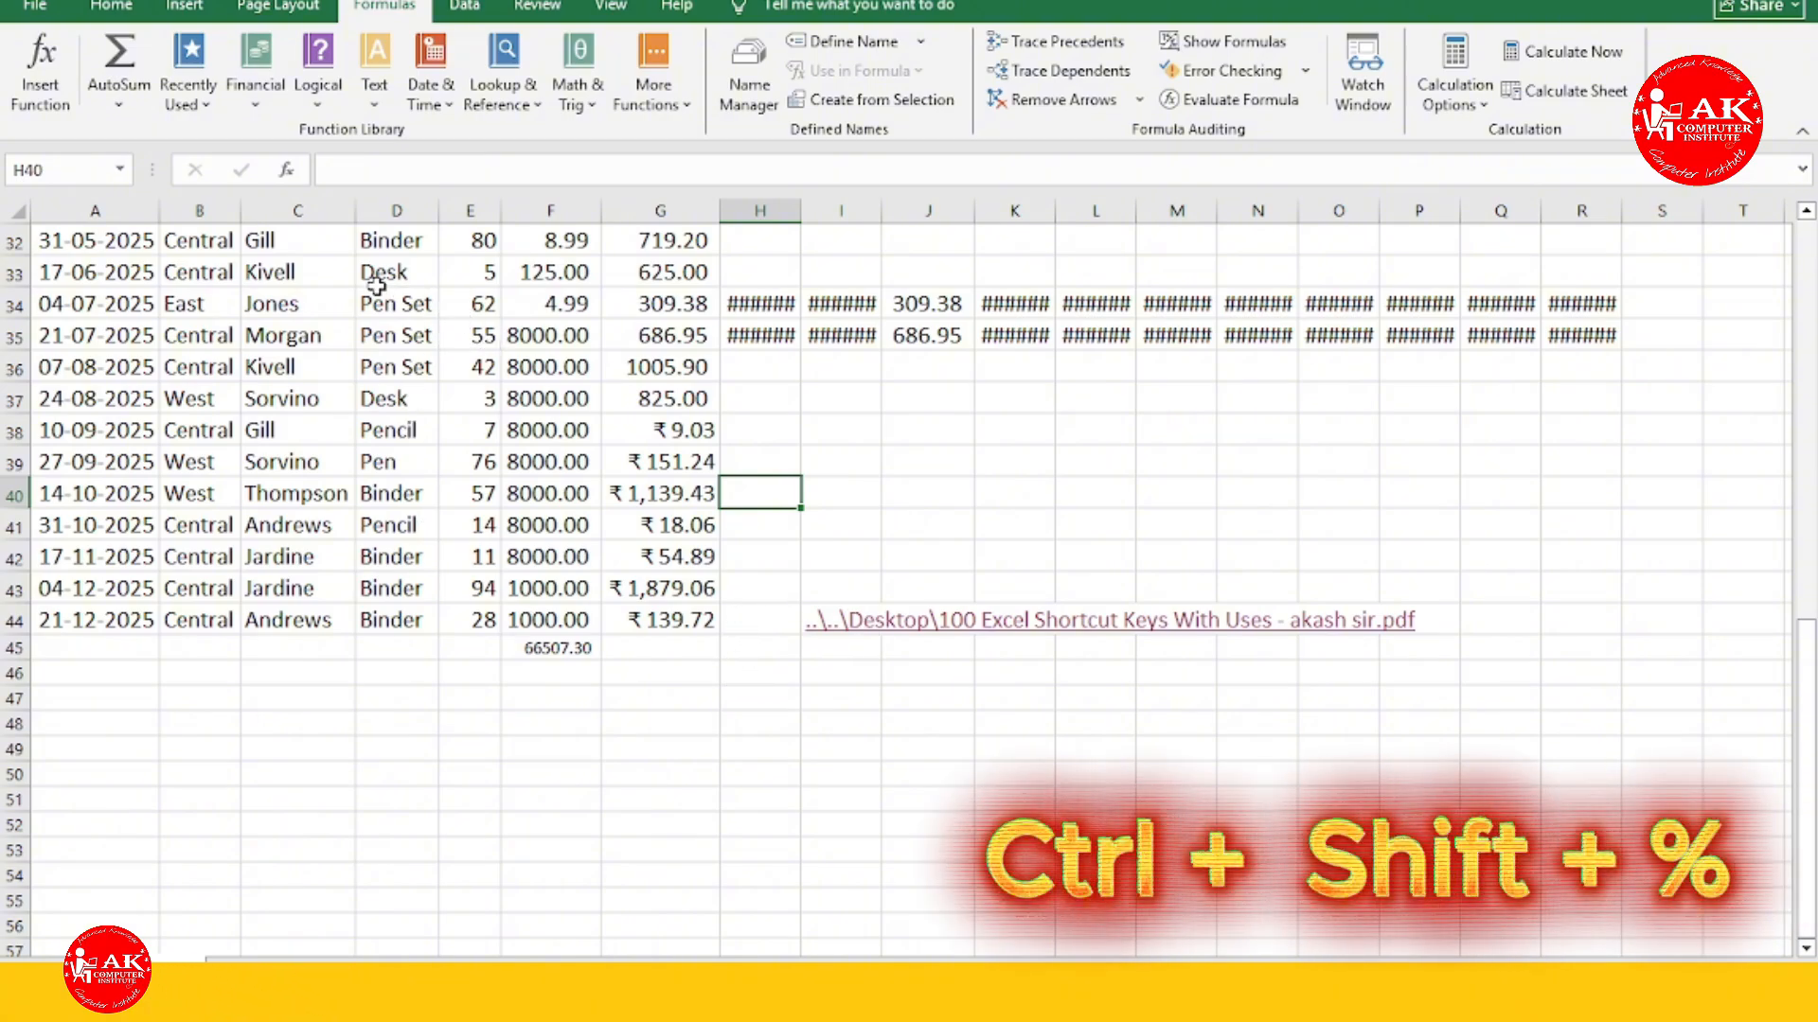
Apply the percentage number format to the Units values in E34:E44
left_click_drag(479, 301, 483, 339)
left_click_drag(511, 585, 483, 558)
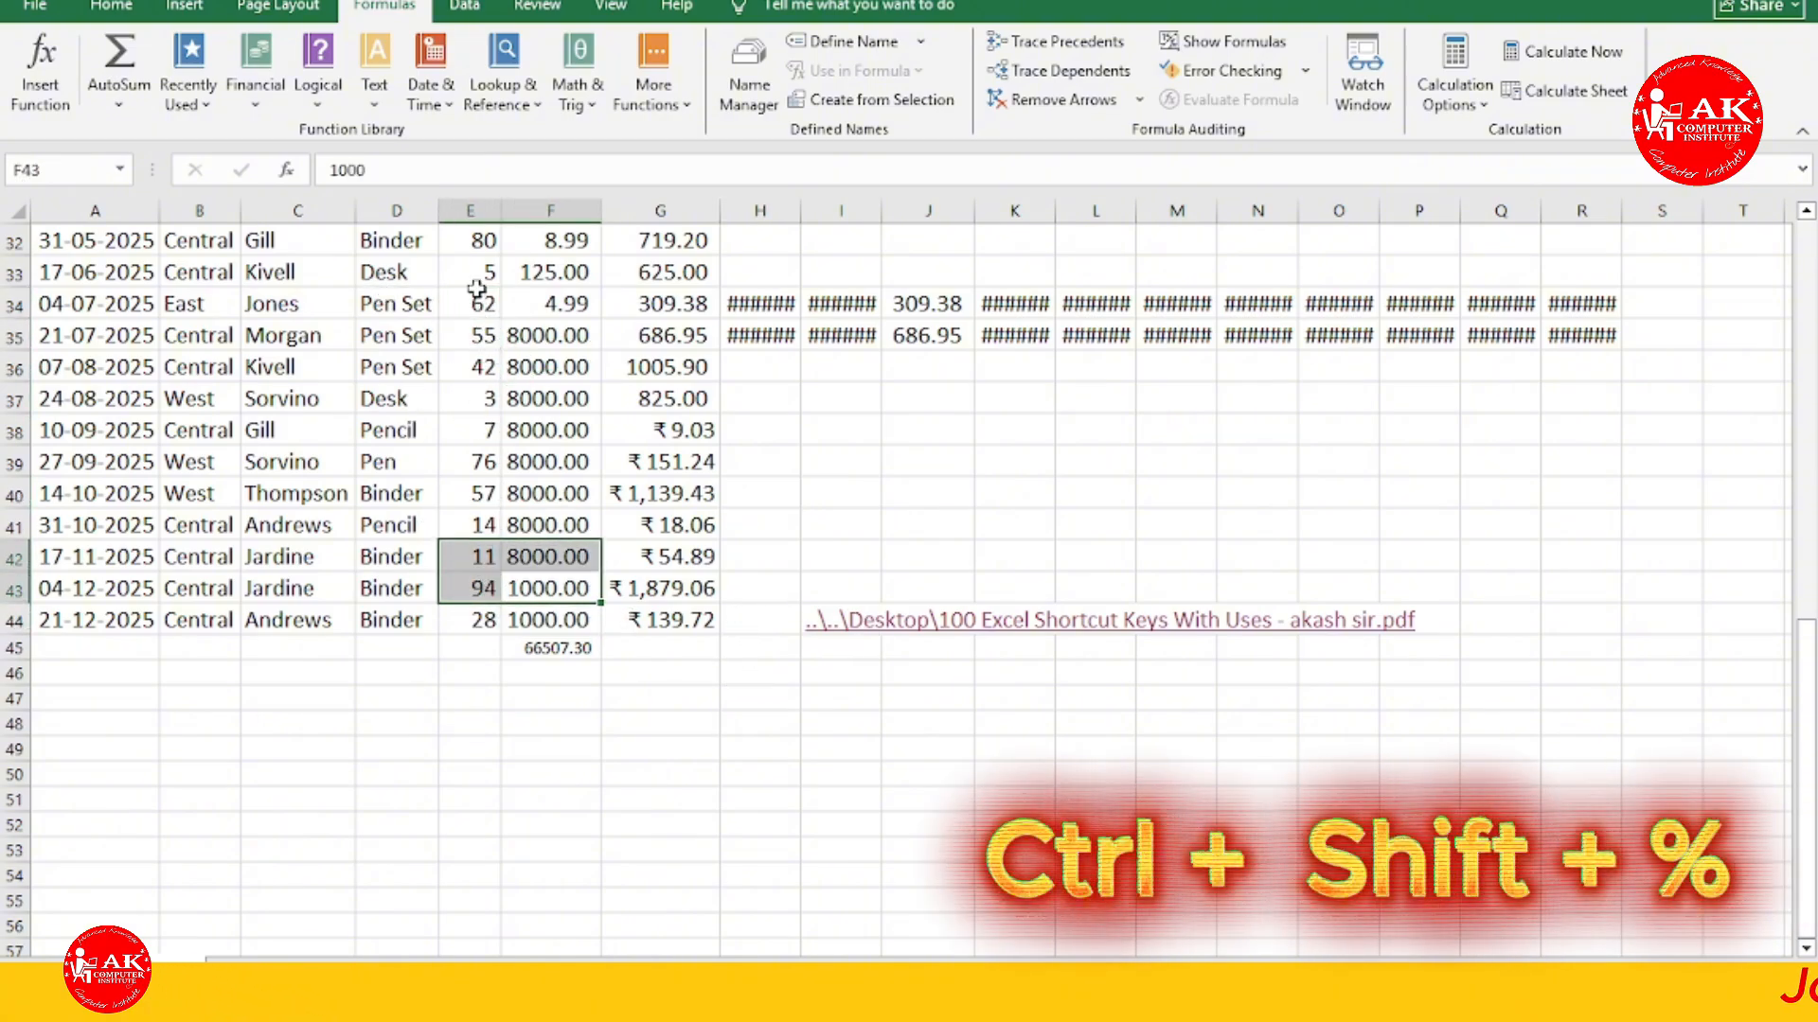
left_click_drag(479, 303, 482, 625)
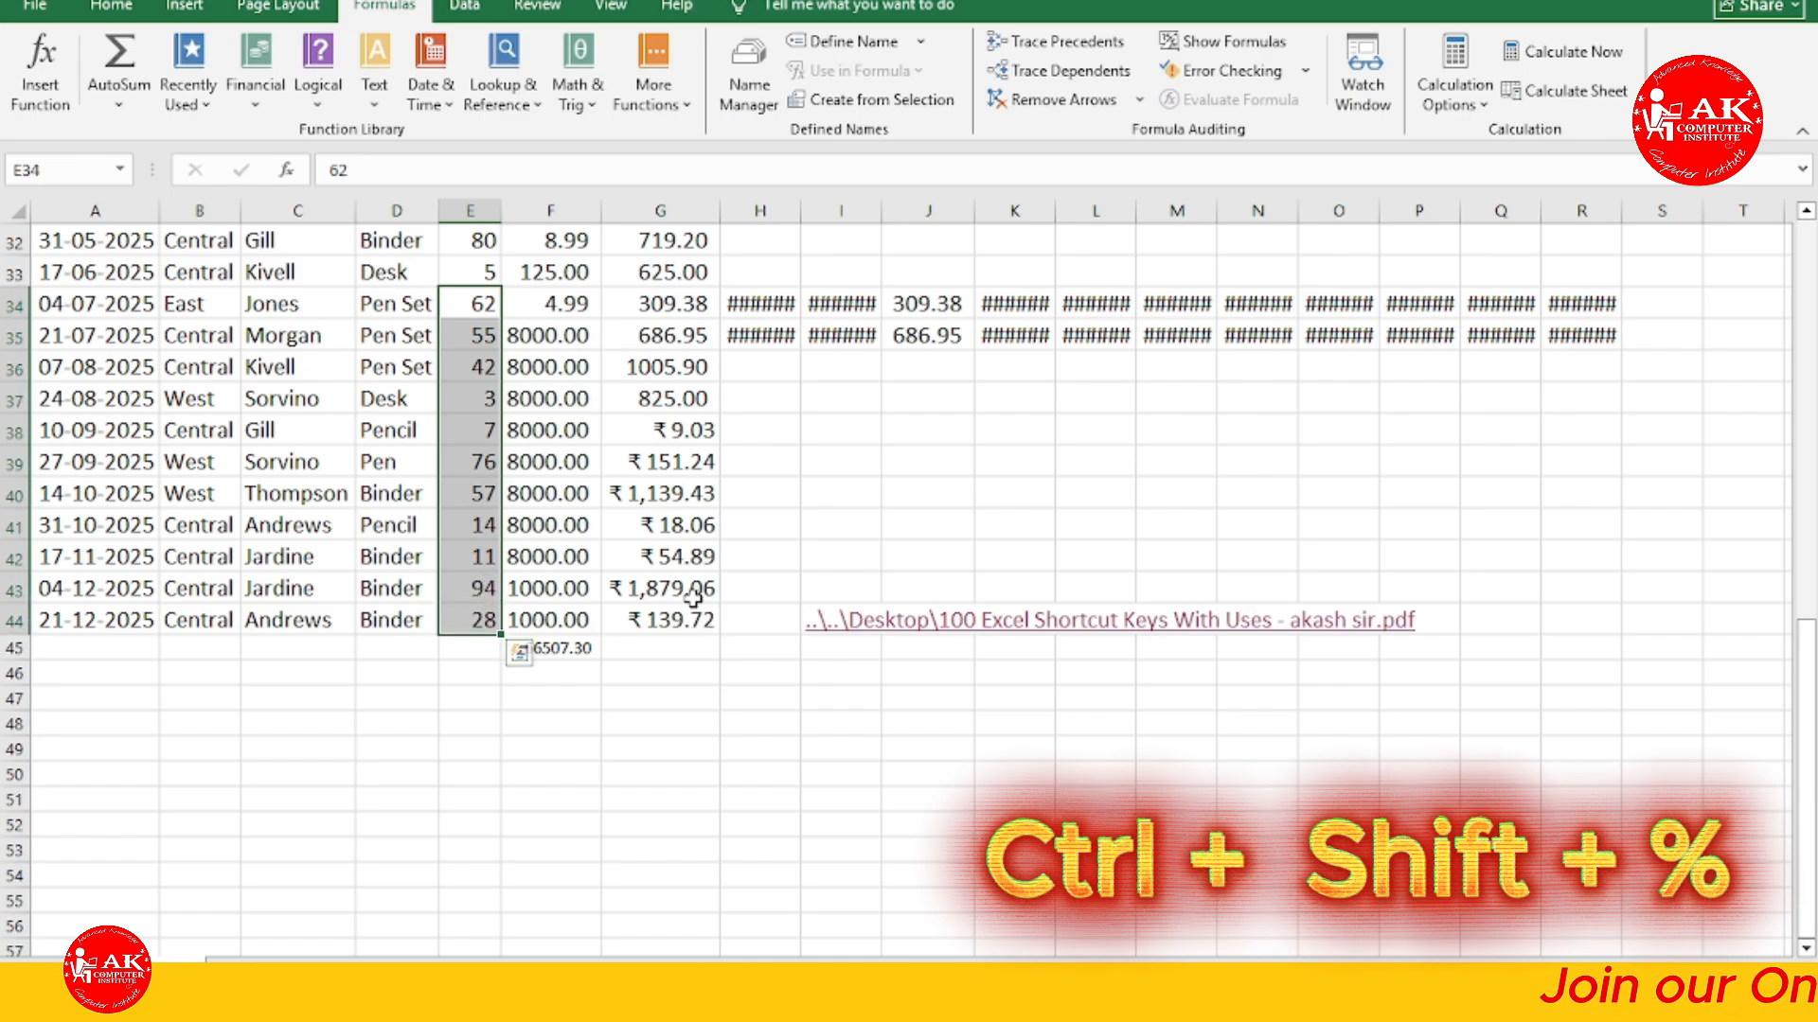
key("ctrl+shift+5")
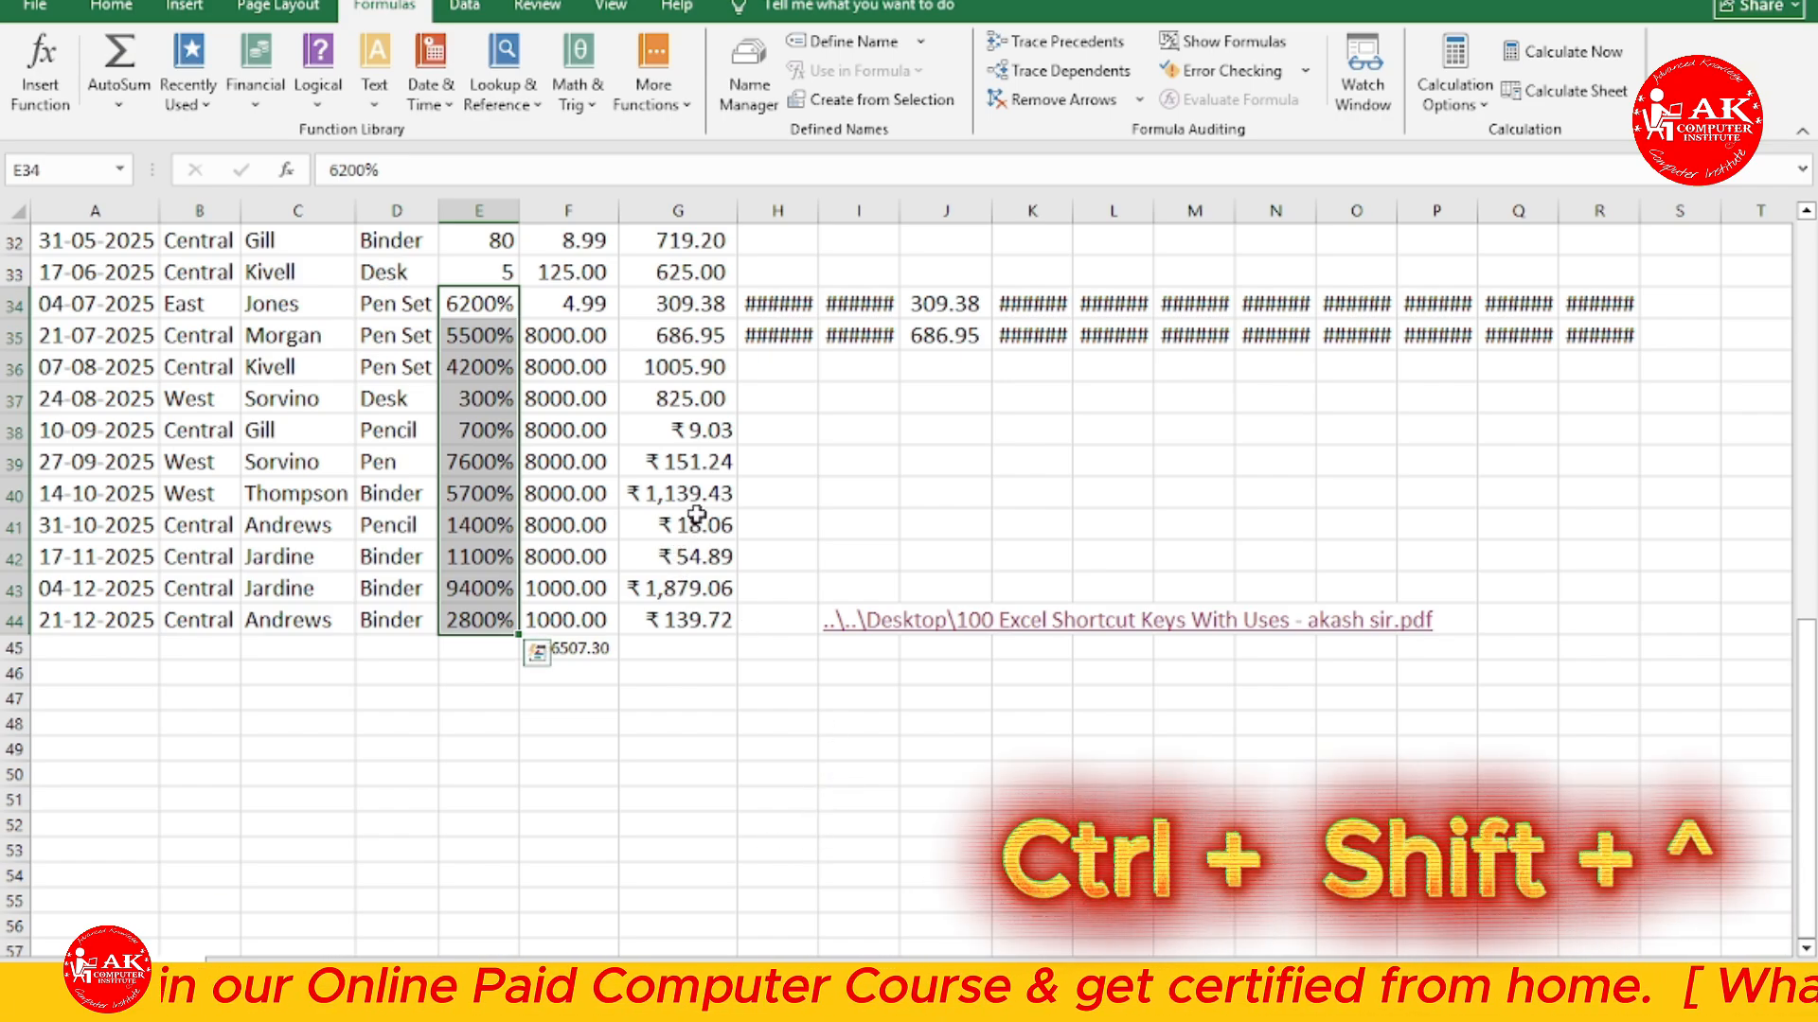
Apply the scientific number format to the Unit Cost values in F34:F44
left_click_drag(598, 303, 594, 616)
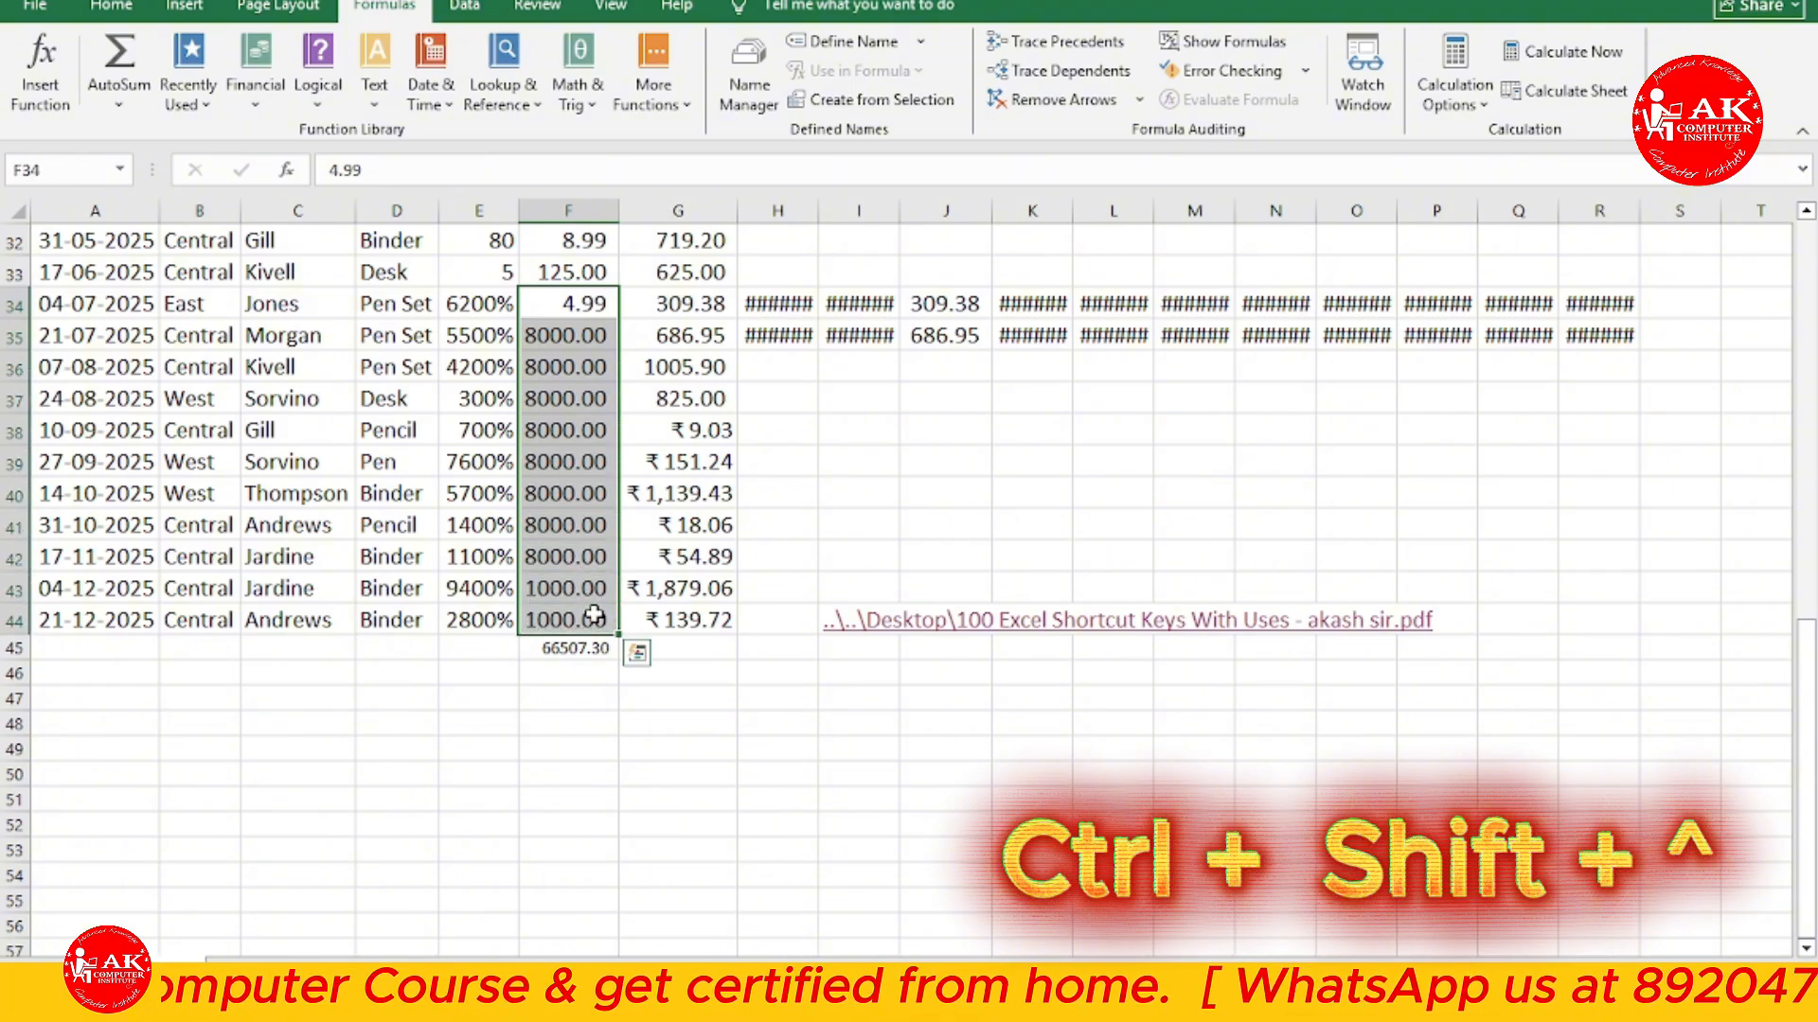
key("ctrl+shift+asciicircum")
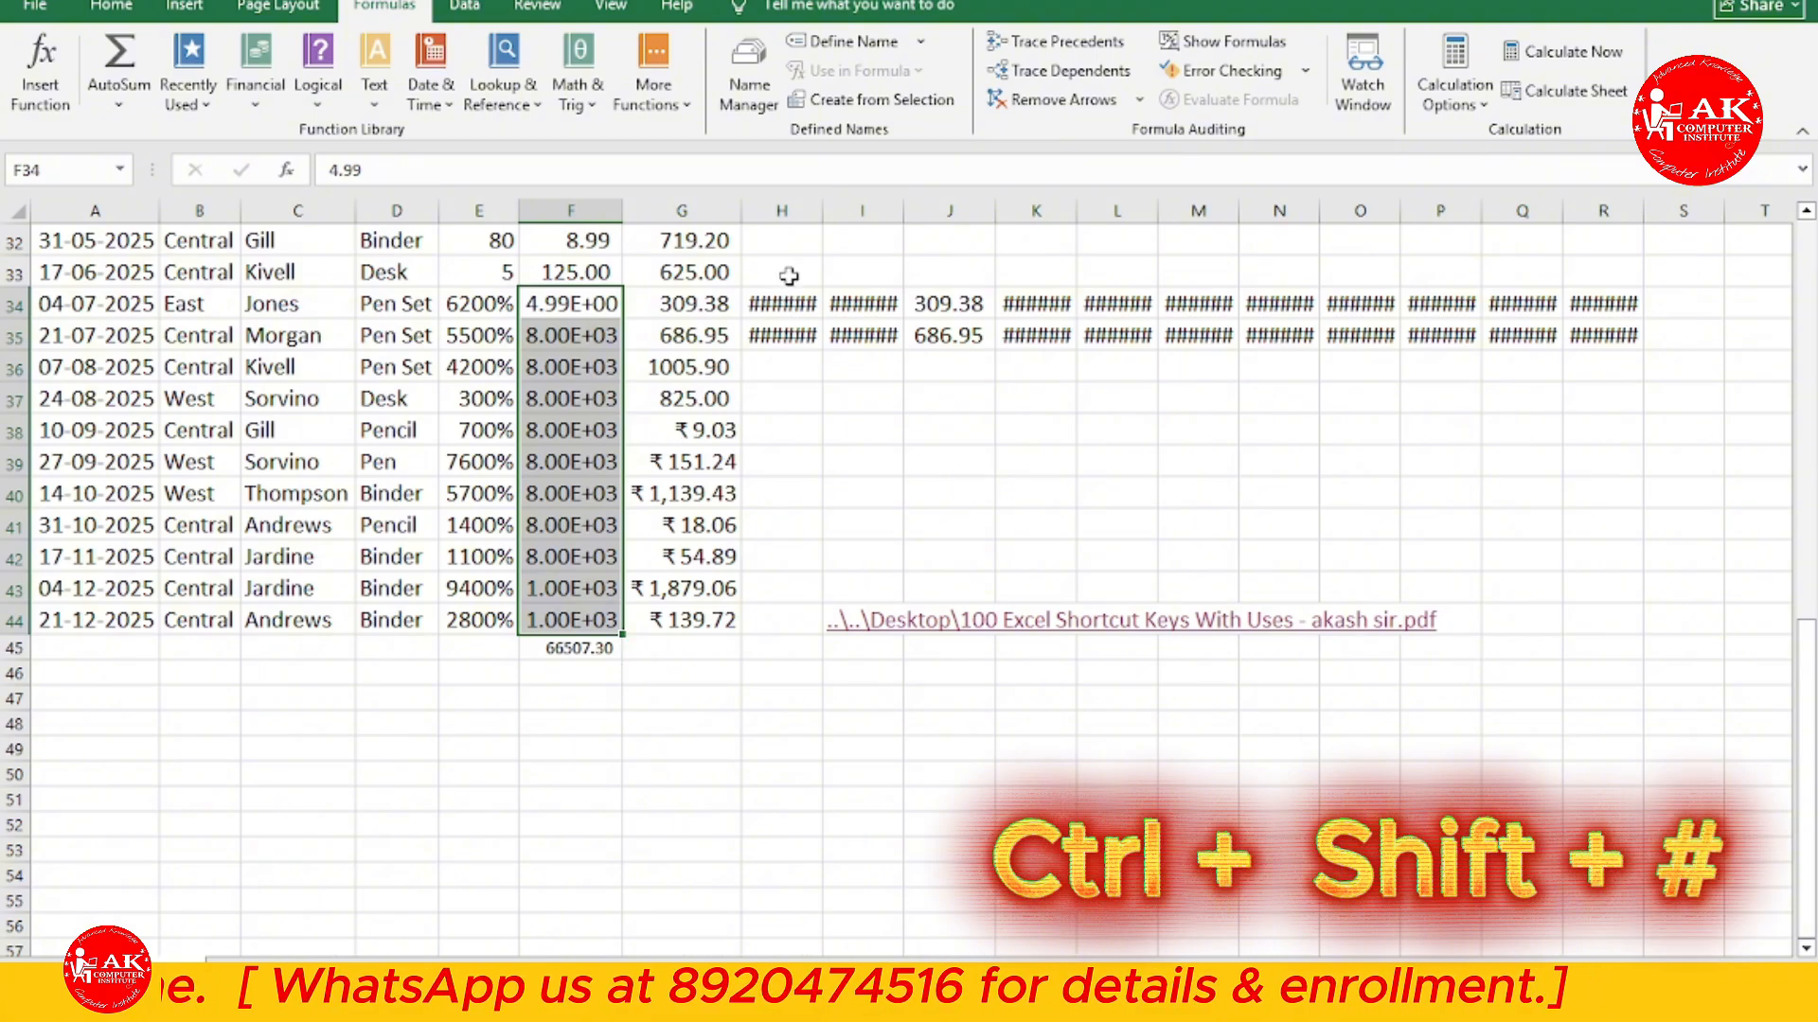
left_click(831, 502)
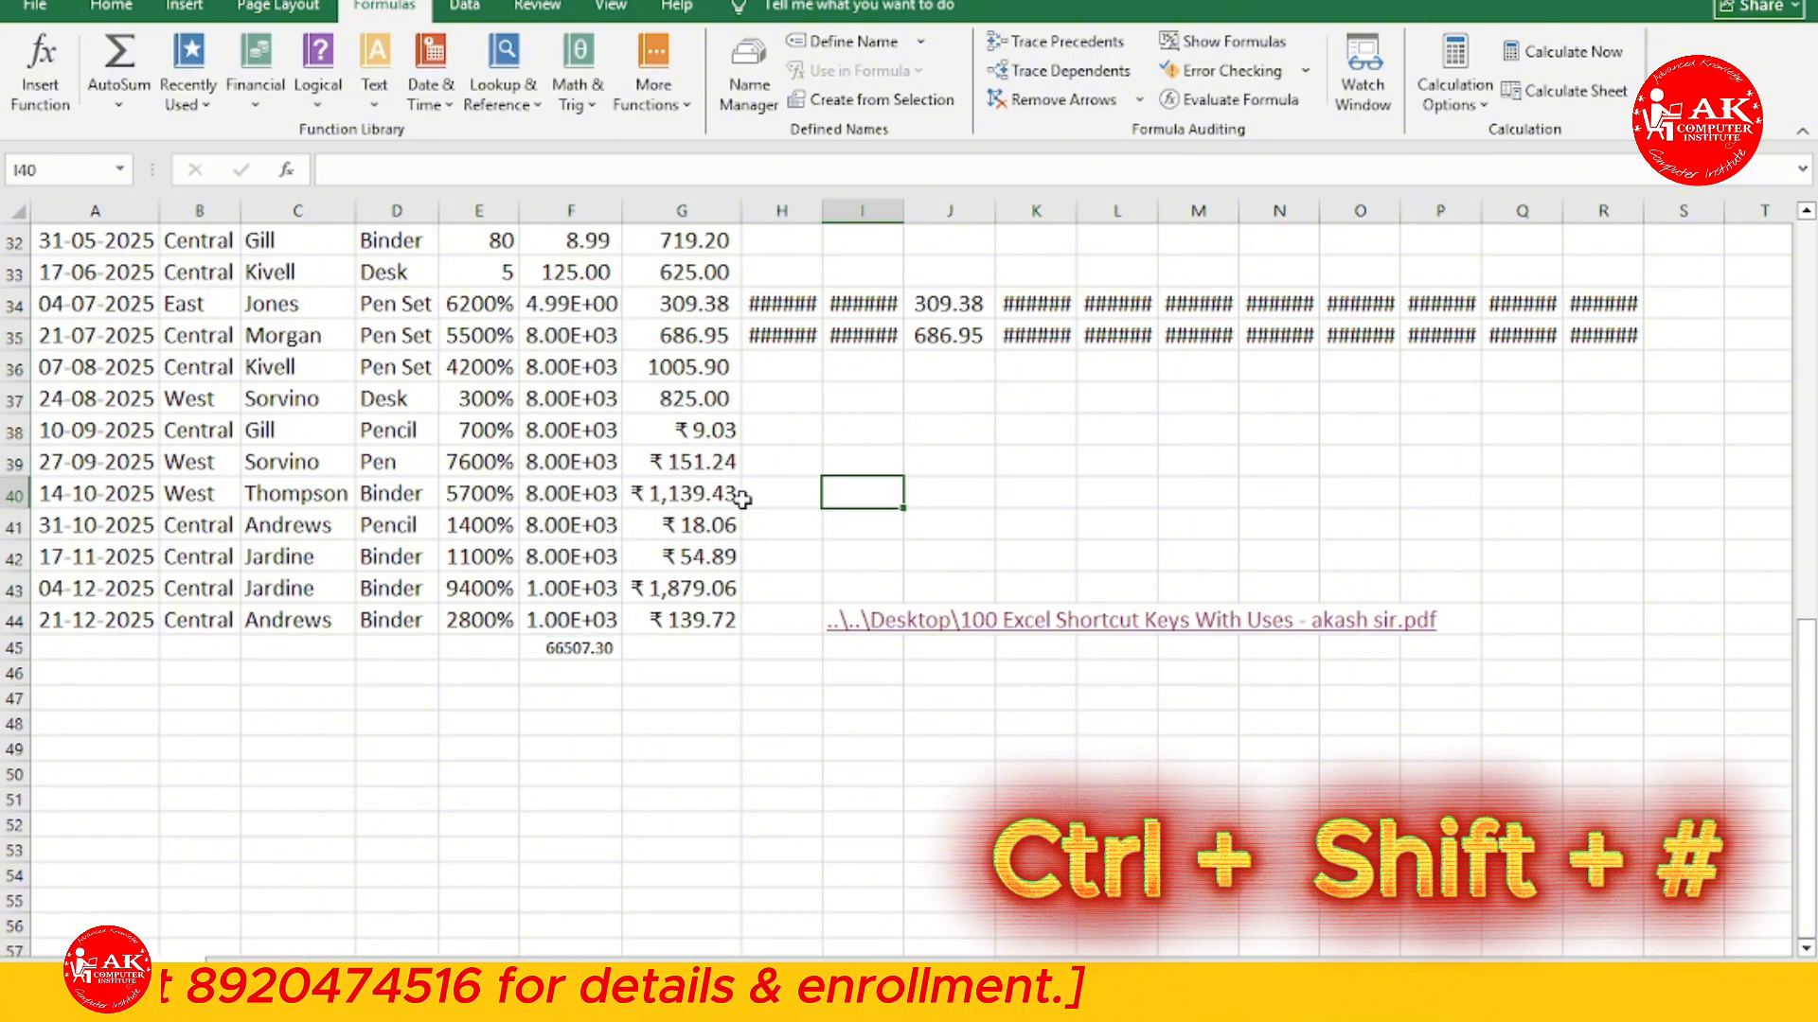
Apply the day-month-year date format to the Total values in G4:G14
scroll(682, 367, "down", 3)
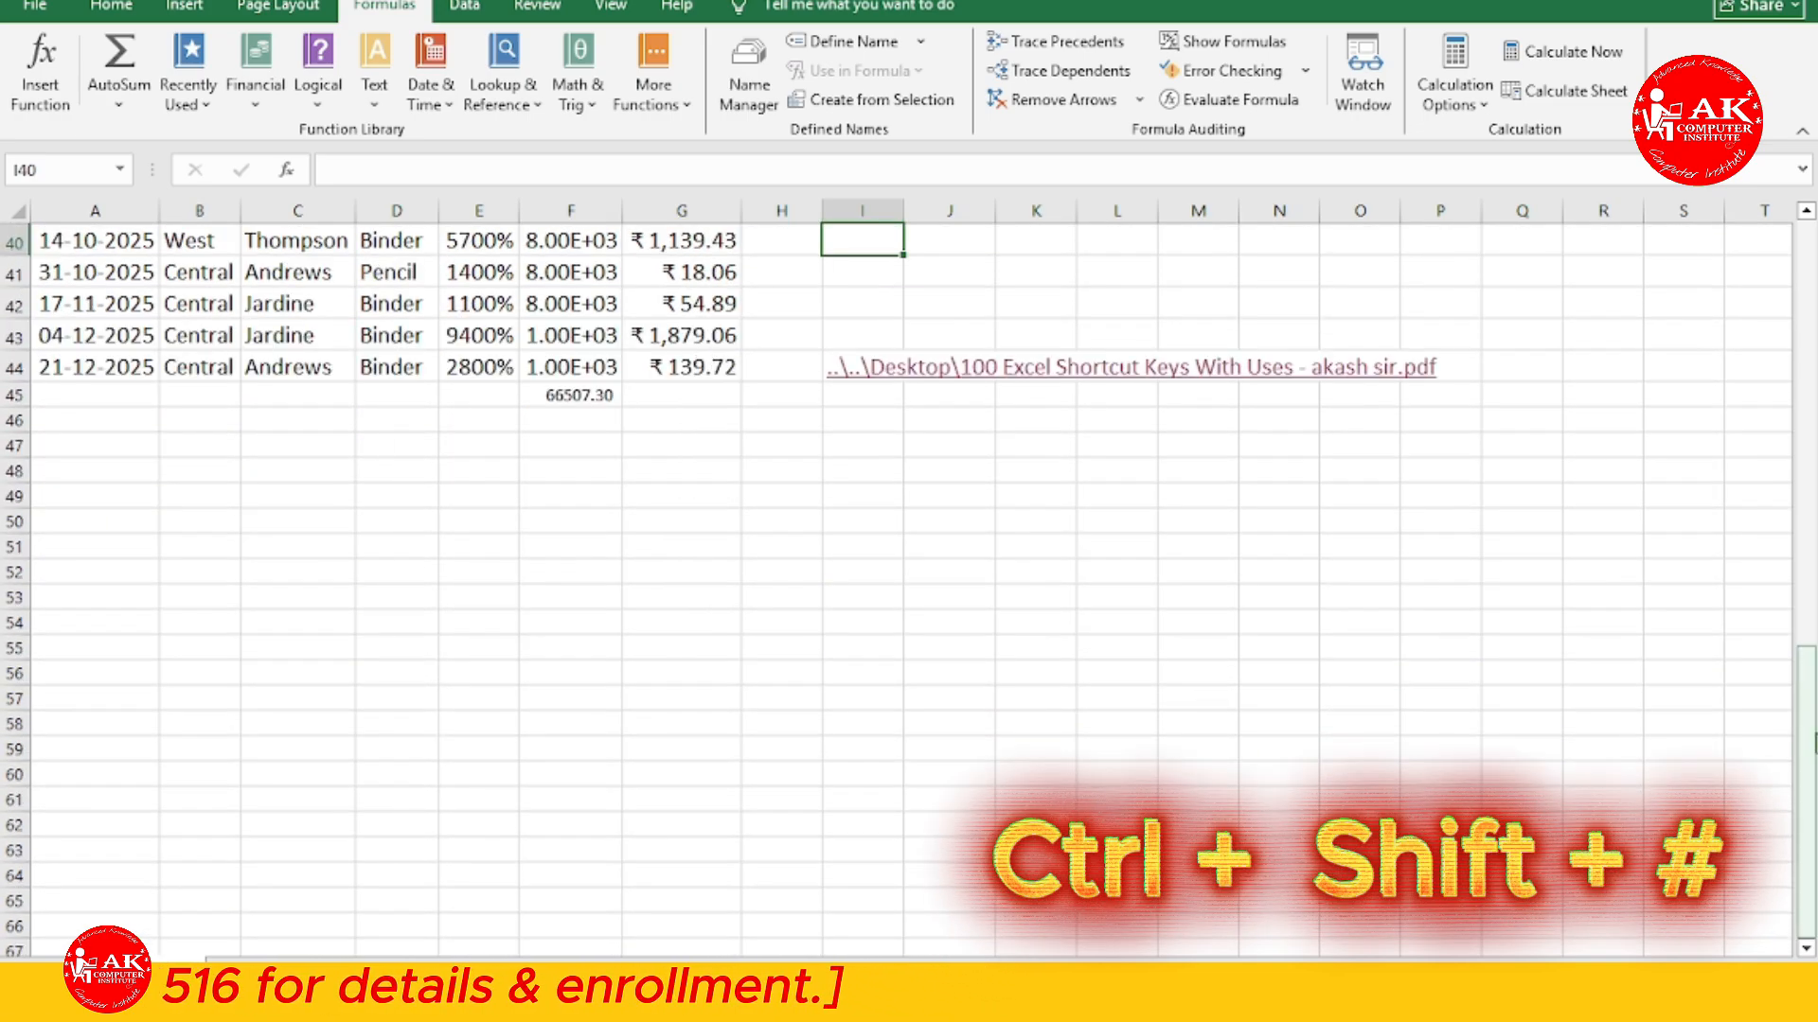
scroll(628, 617, "up", 13)
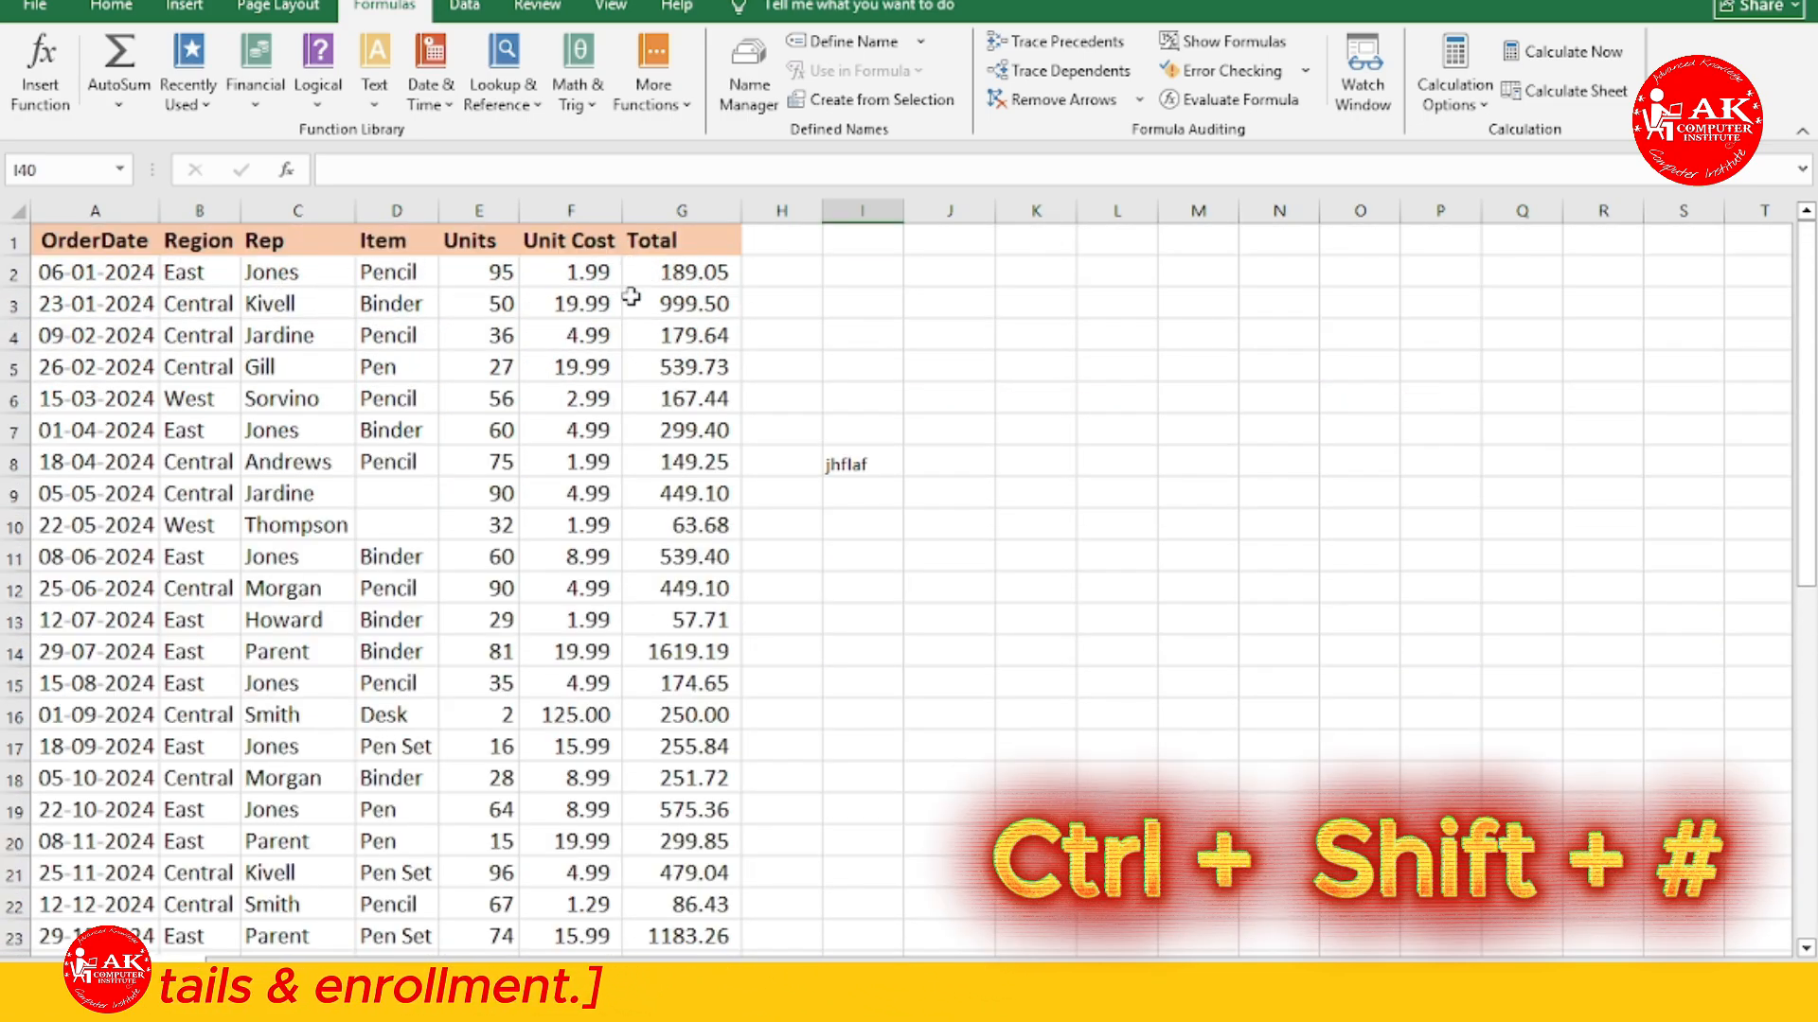
left_click_drag(667, 329, 681, 651)
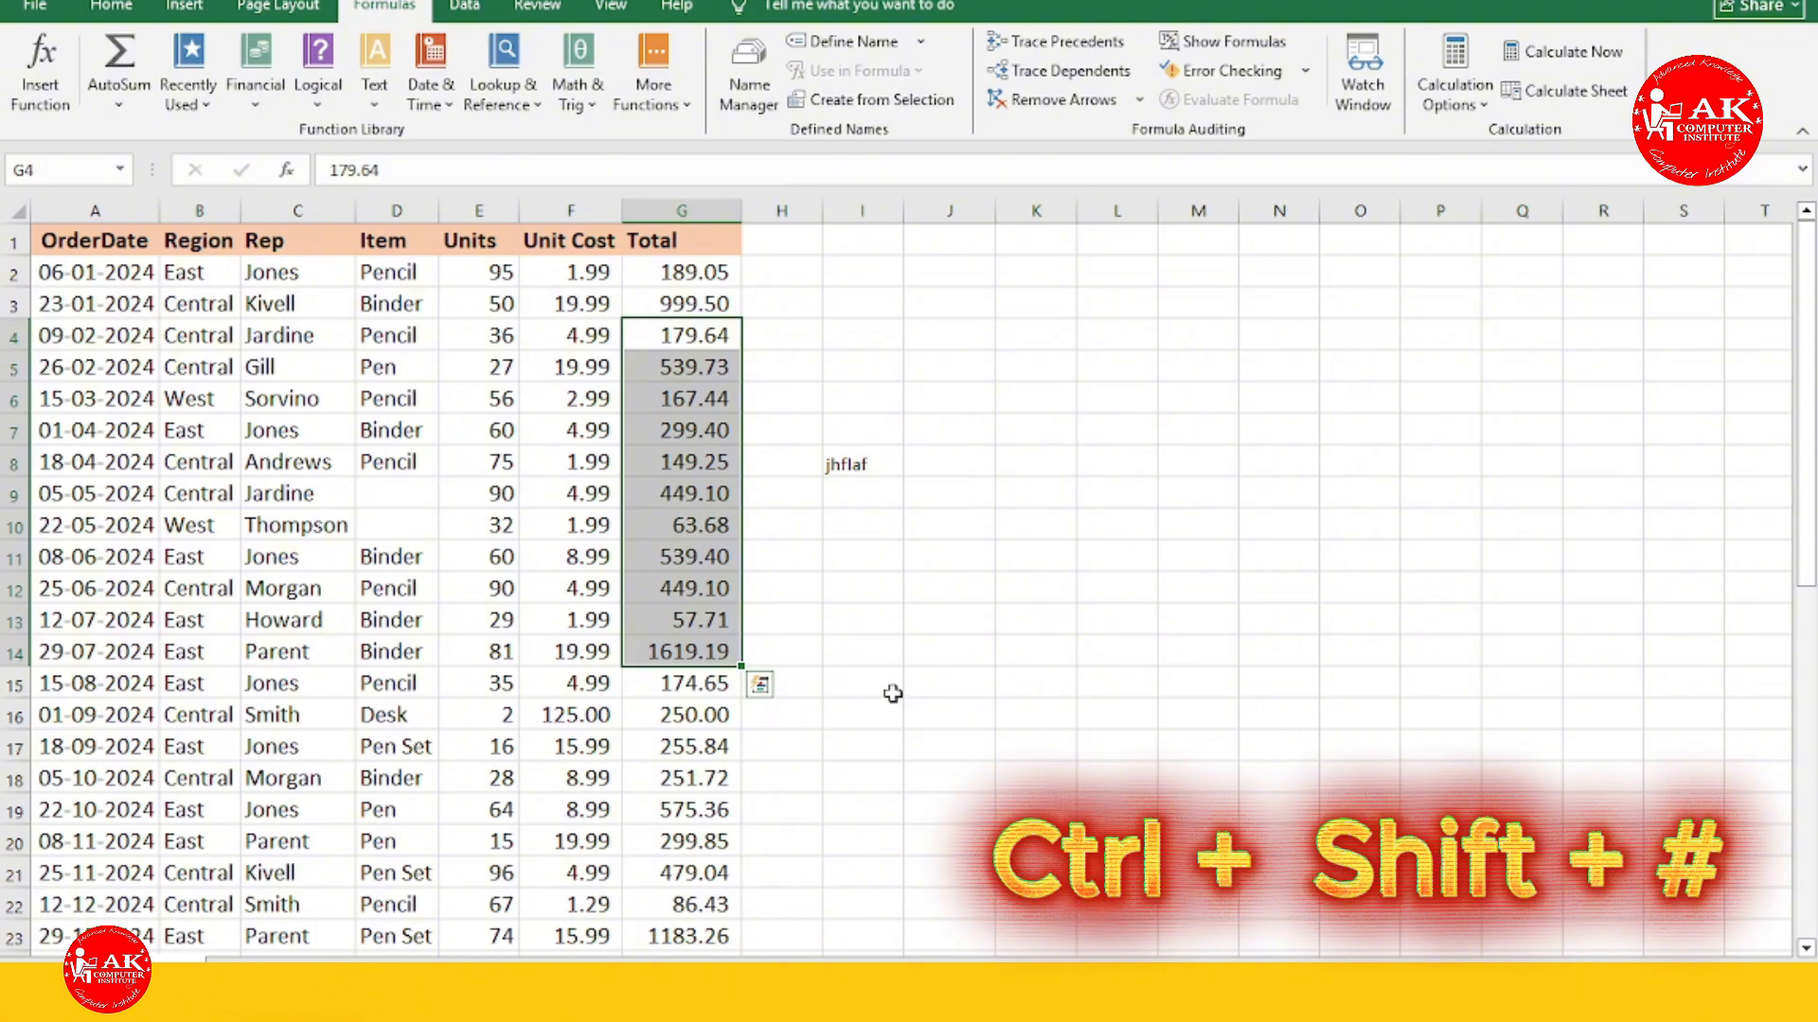
key("ctrl+shift+3")
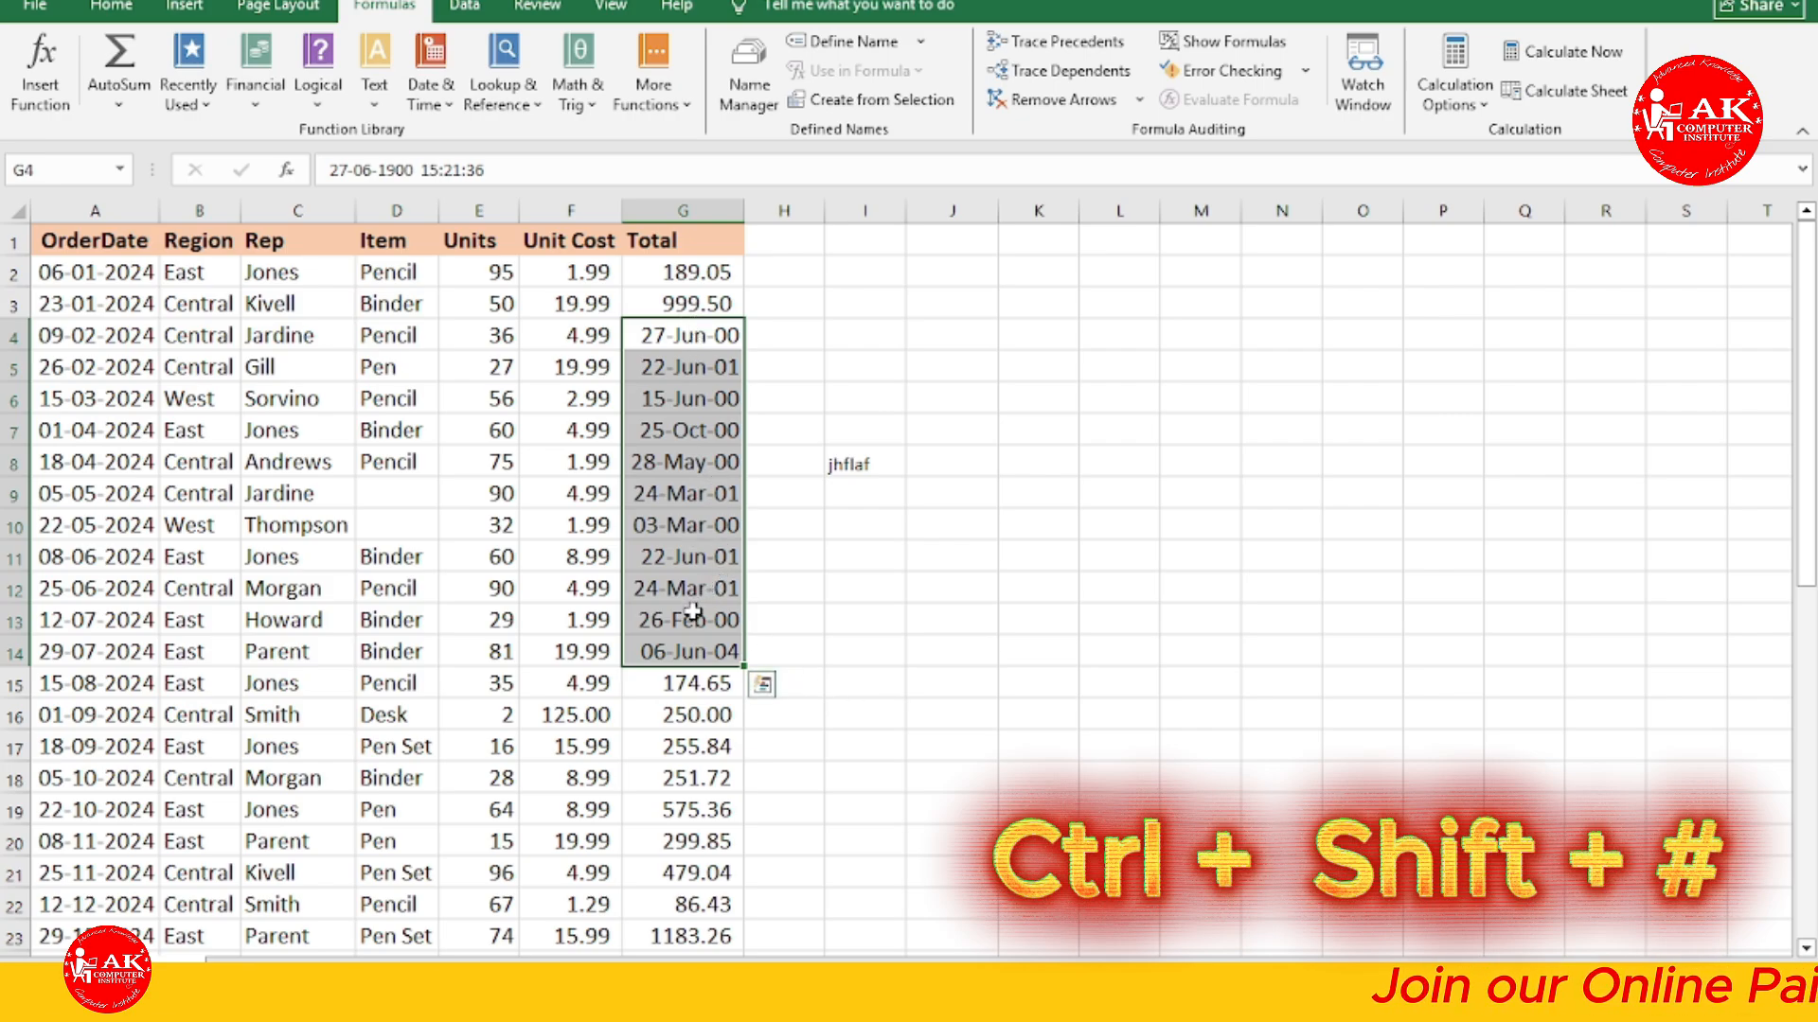
Deselect the Total range and select the entire worksheet with I5 as the active cell
left_click(940, 689)
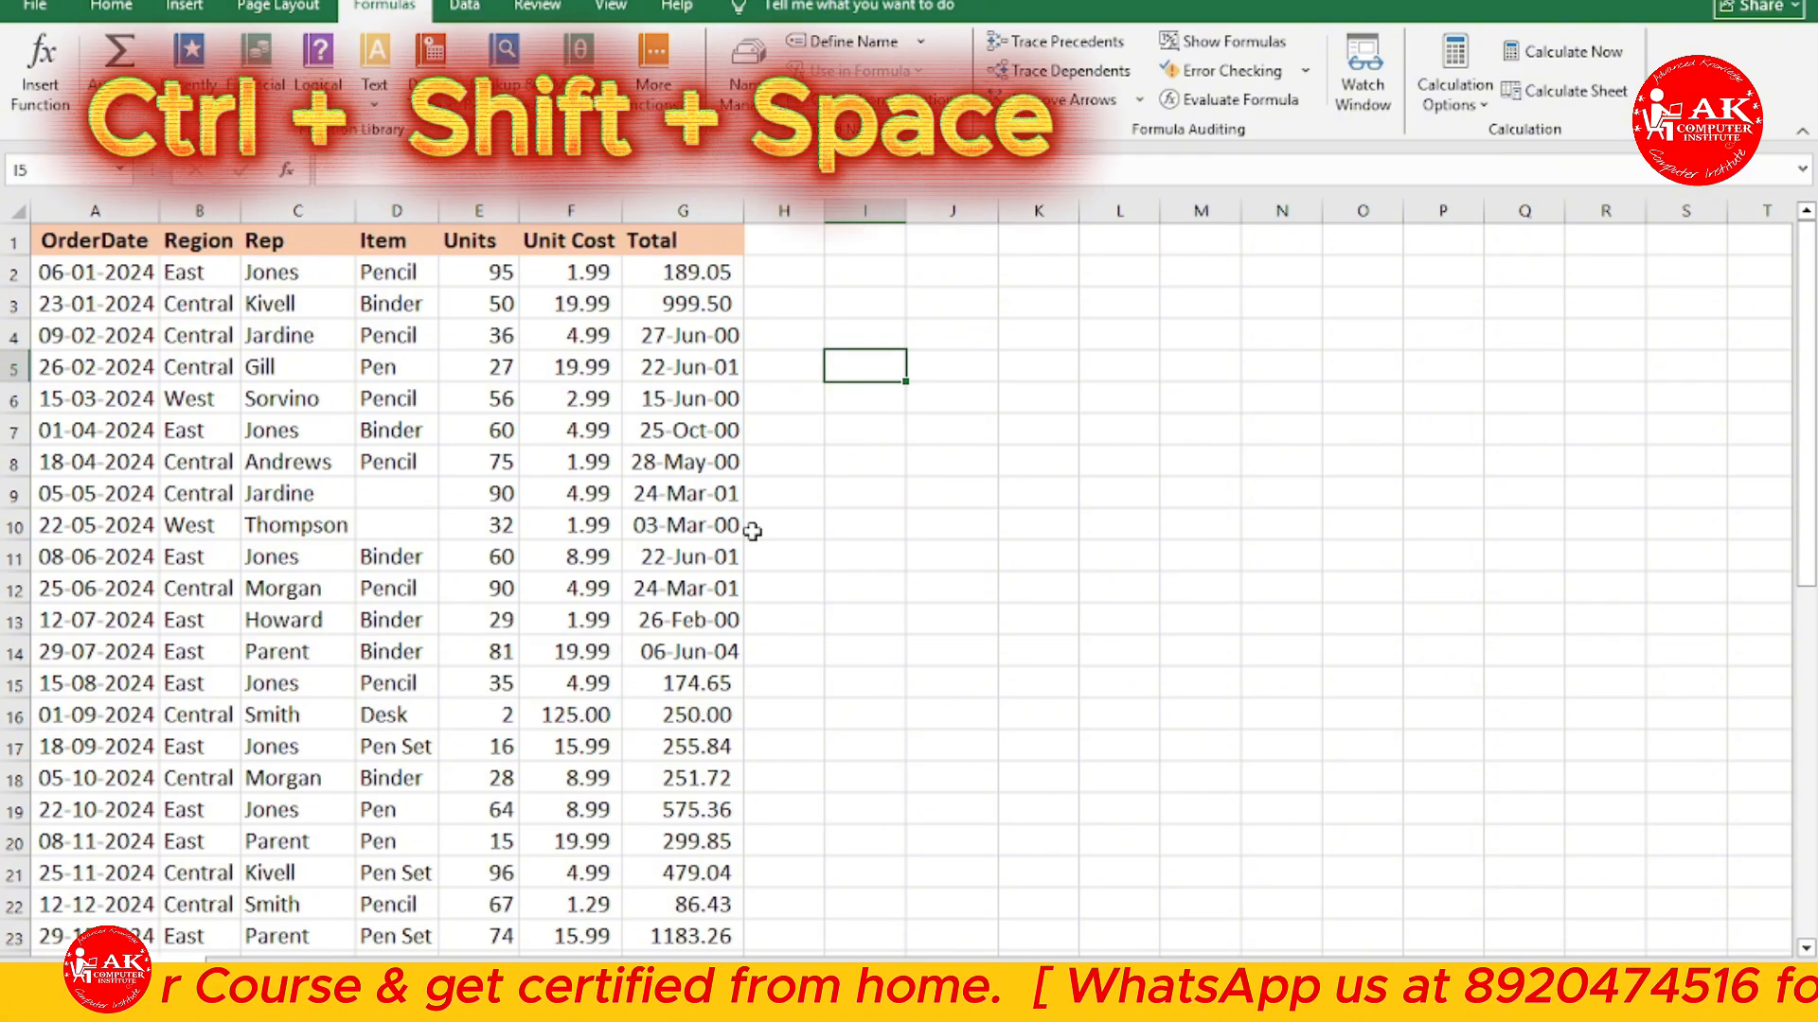
key("ctrl+shift+space")
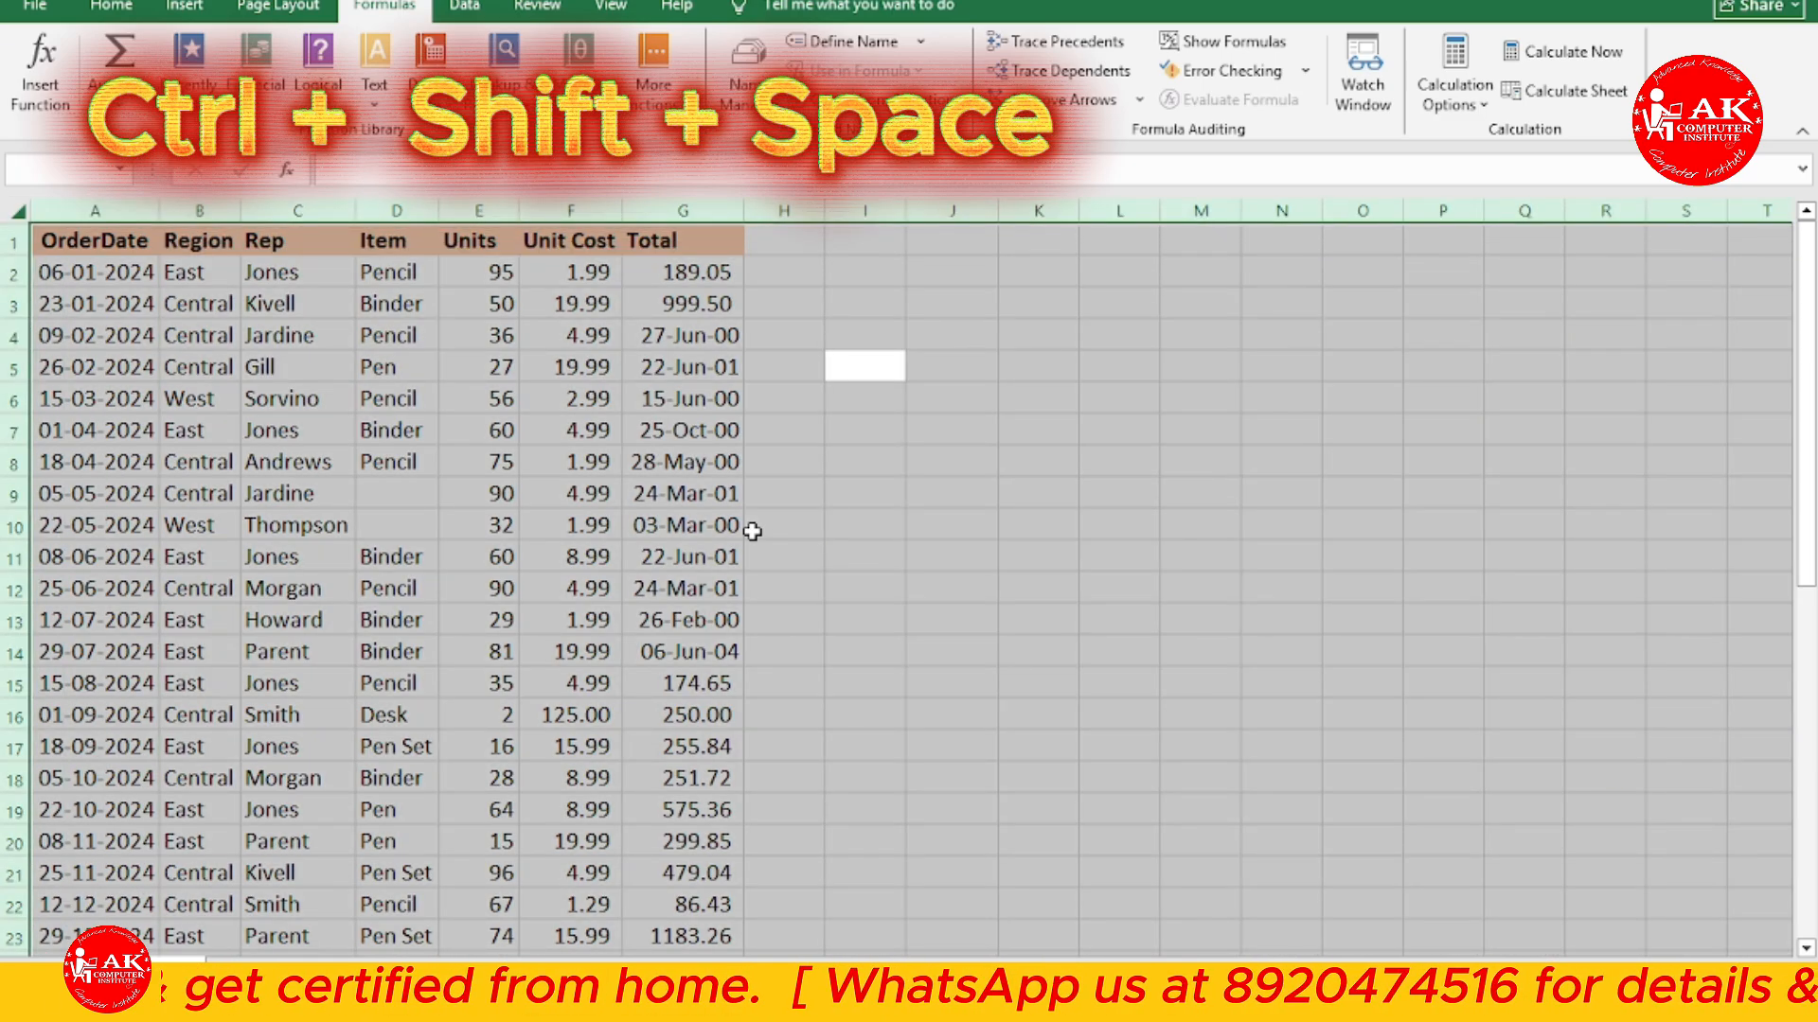